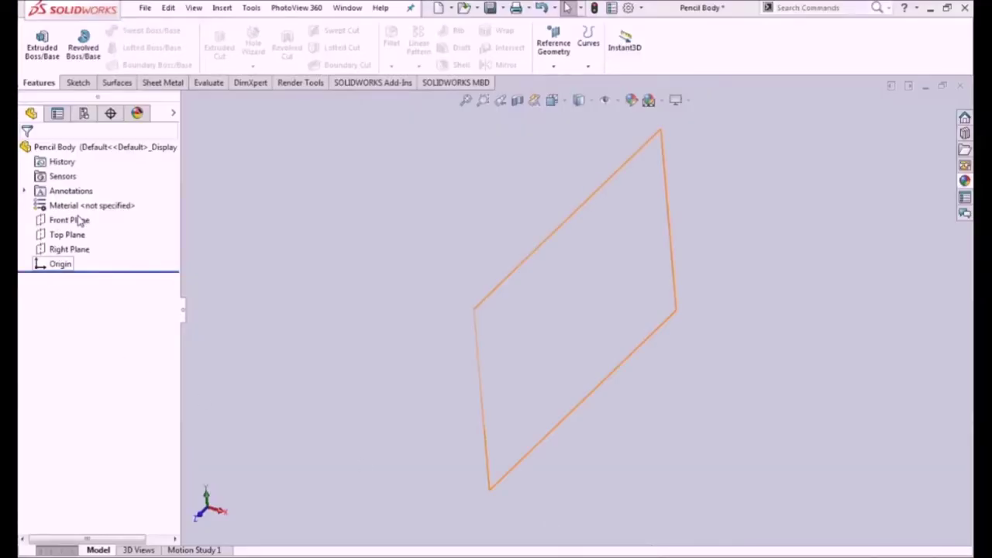
- Select the Front Plane of the Pencil Body part as the sketch plane
left_click(78, 220)
- Start a Front Plane sketch and draw a 3-sided polygon centred on the origin
left_click(121, 203)
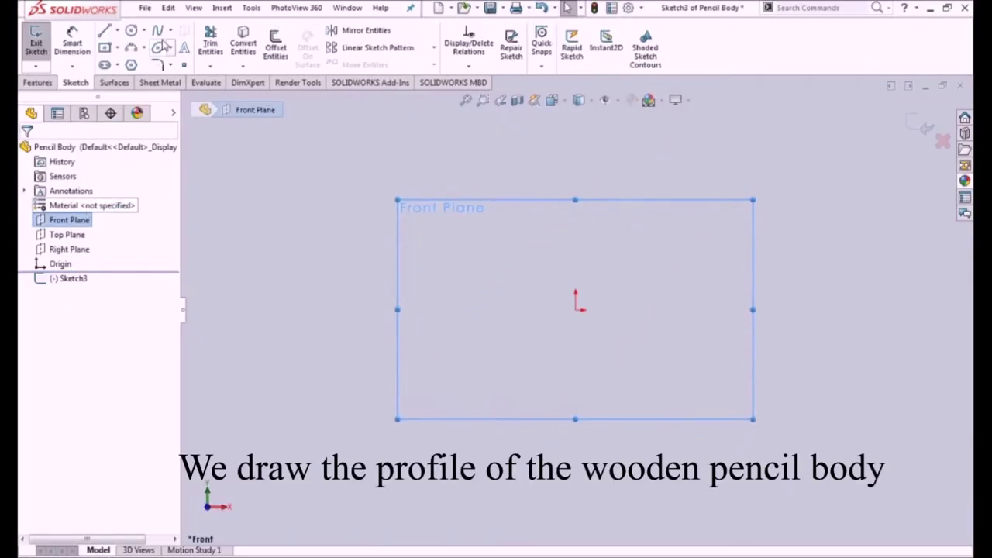
left_click(131, 65)
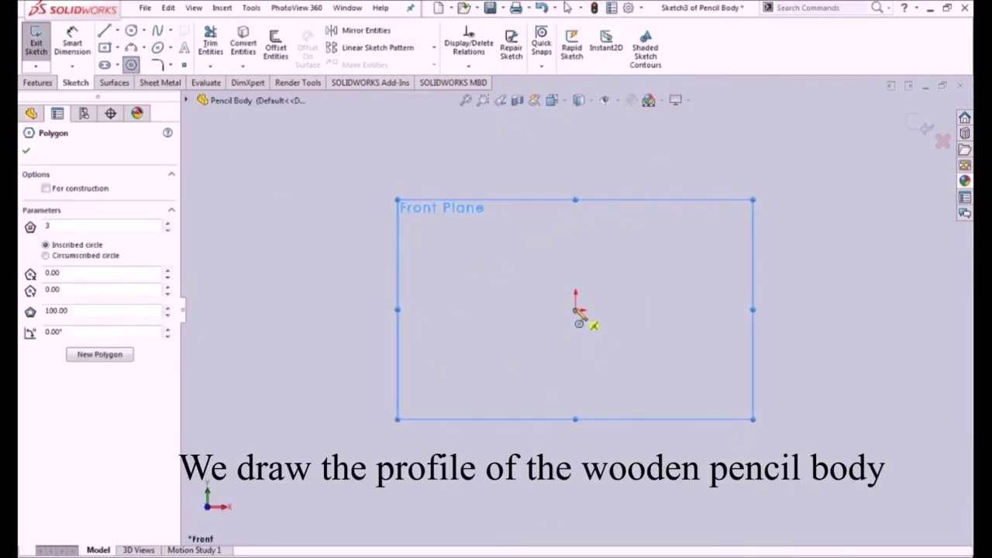
left_click(577, 306)
left_click(562, 223)
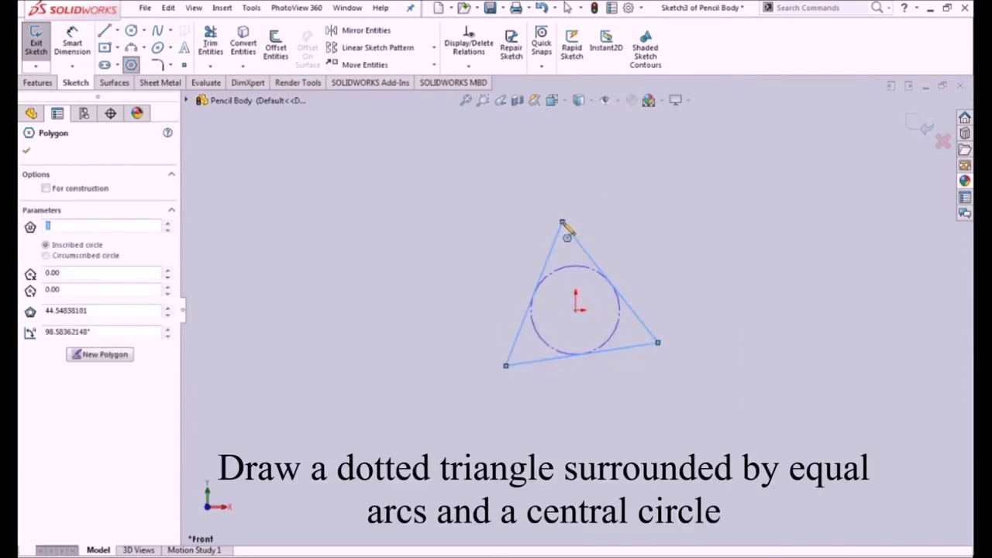
key("Escape")
- Make the triangle's bottom edge horizontal and convert all three edges to construction lines
left_click(620, 353)
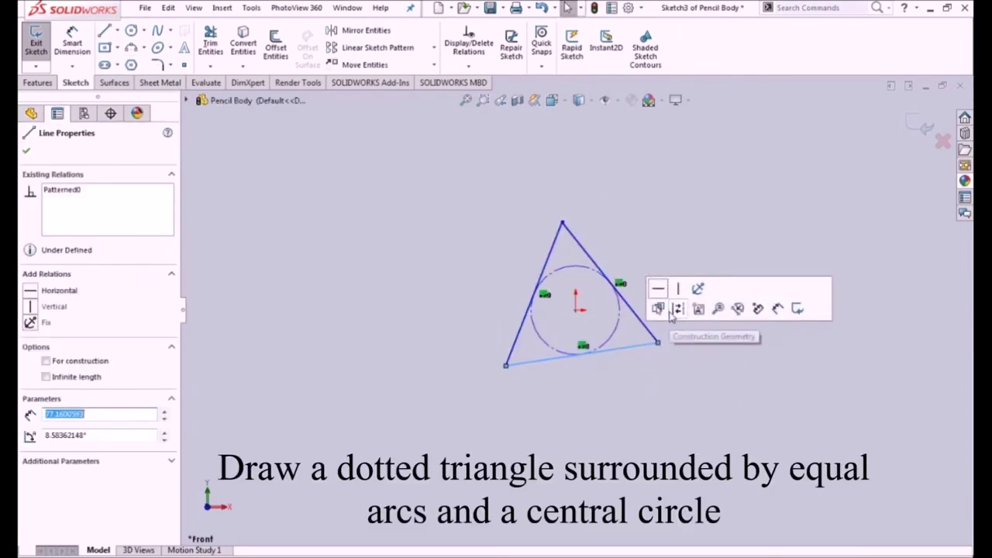
left_click(657, 289)
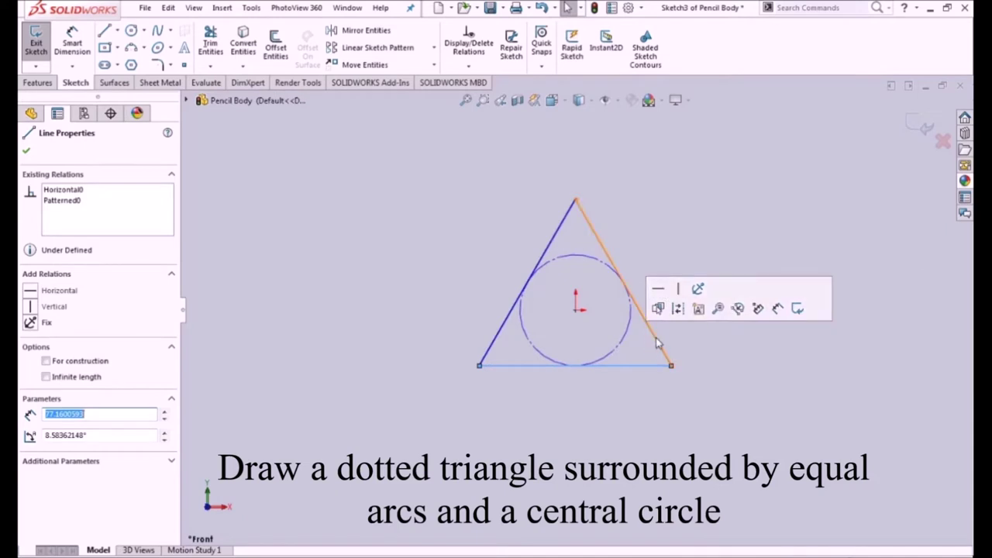
left_click(634, 324, "ctrl")
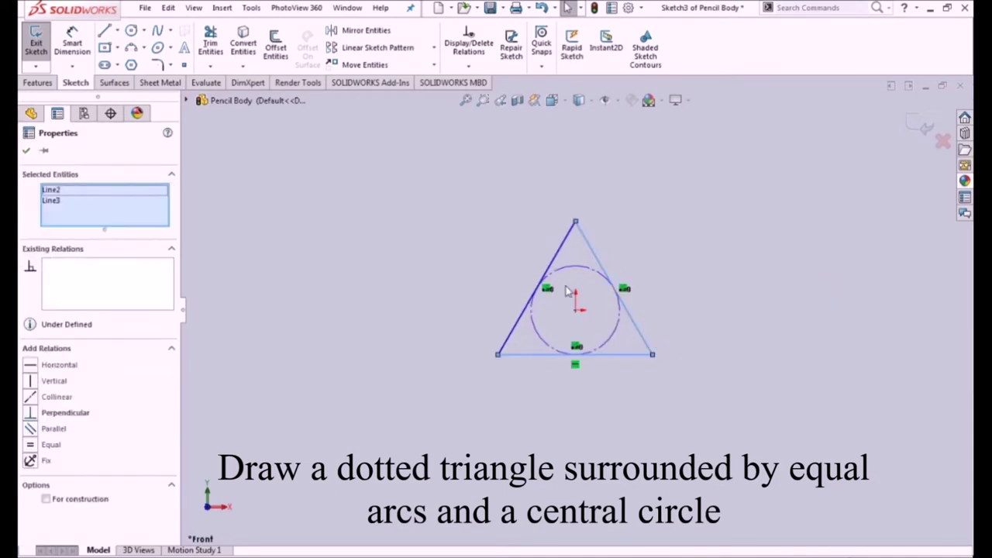
left_click(563, 245, "ctrl")
left_click(622, 206)
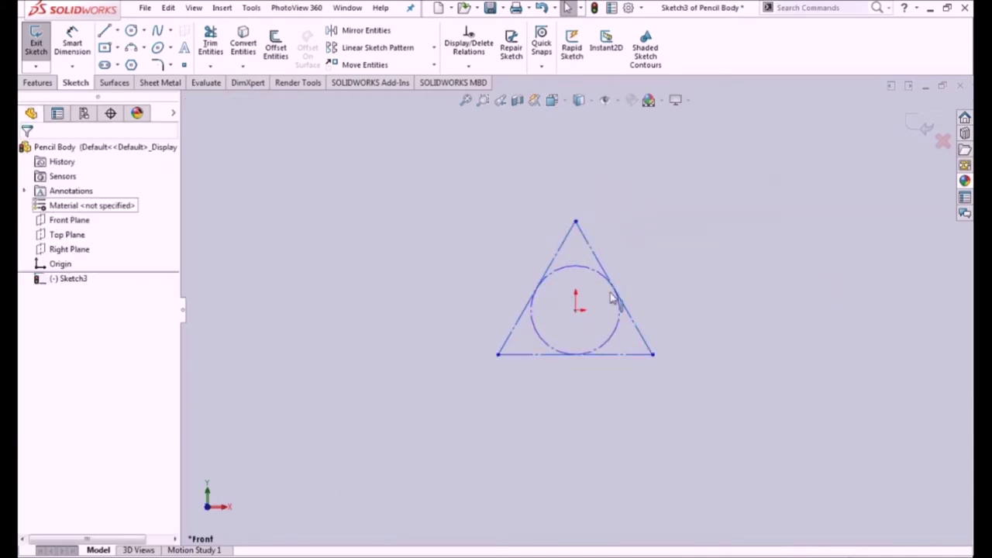
- Draw three 3-point arcs bulging outward between the triangle's vertices
left_click(131, 48)
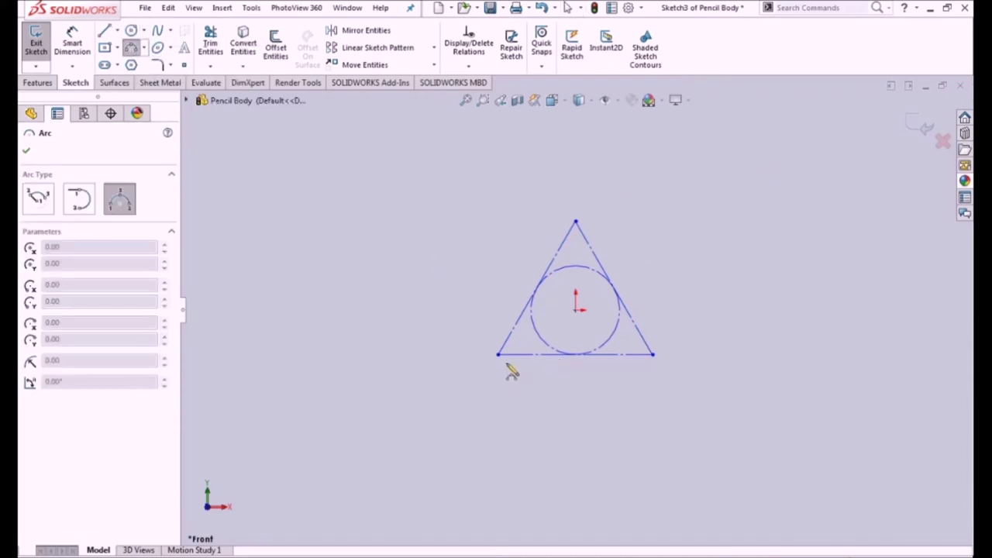
left_click(498, 355)
left_click(652, 354)
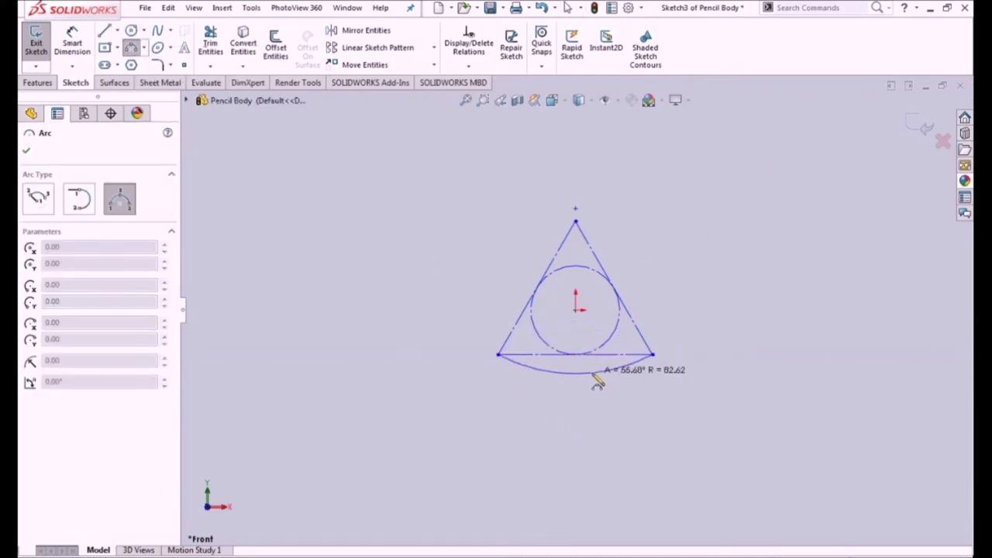
left_click(591, 378)
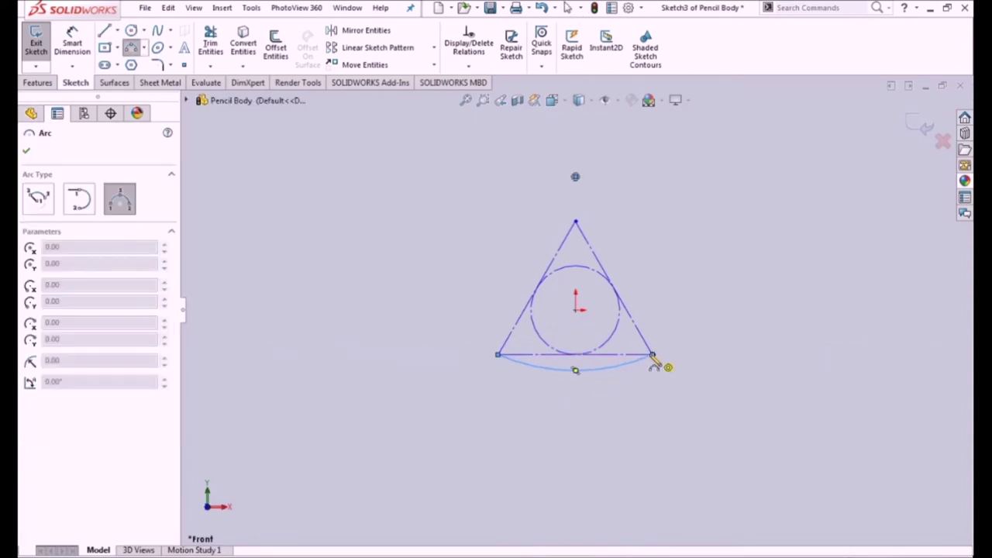
left_click(653, 354)
left_click(575, 222)
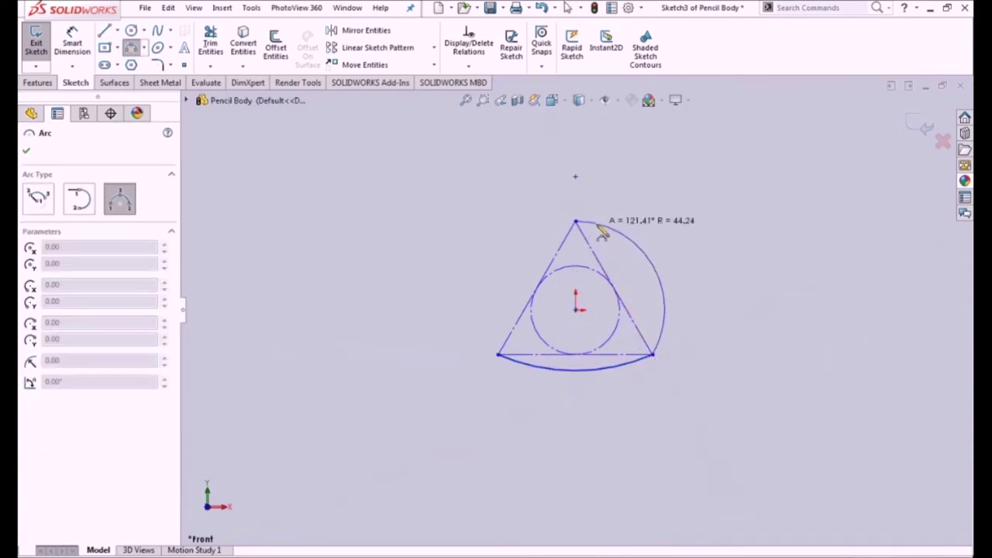
left_click(603, 234)
left_click(575, 223)
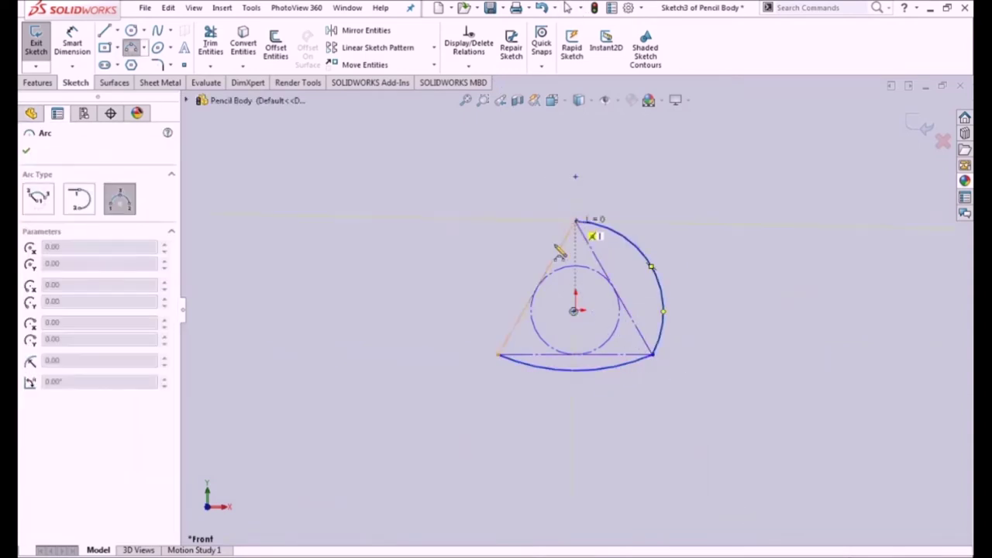
left_click(498, 355)
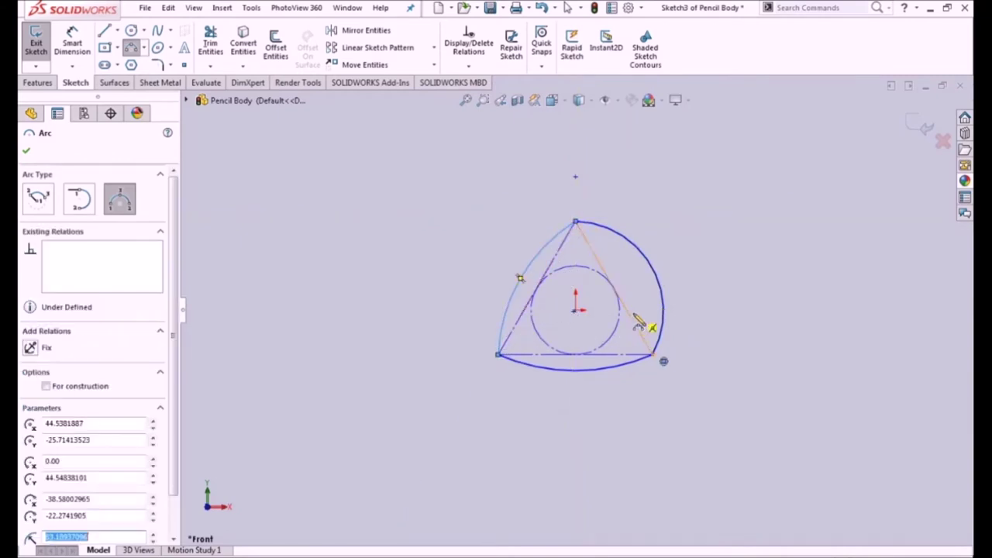
key("Escape")
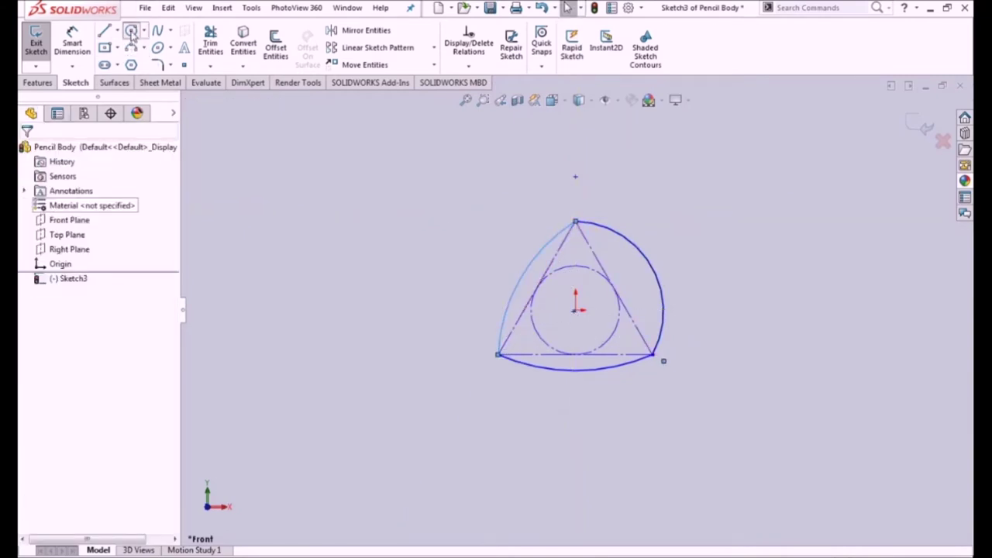
- Draw a small circle centred on the origin
left_click(132, 32)
left_click(601, 330)
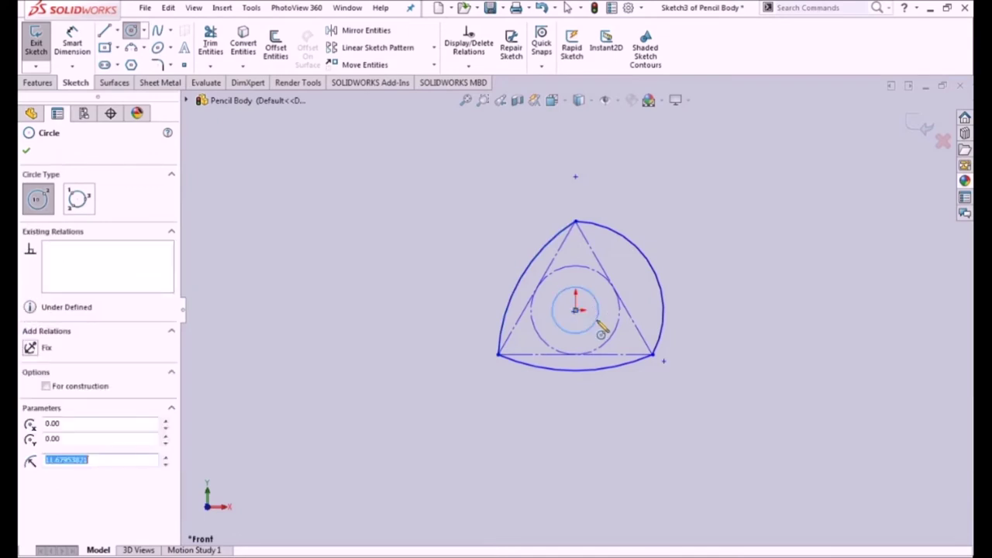
scroll(601, 327, "down", 3)
key("Escape")
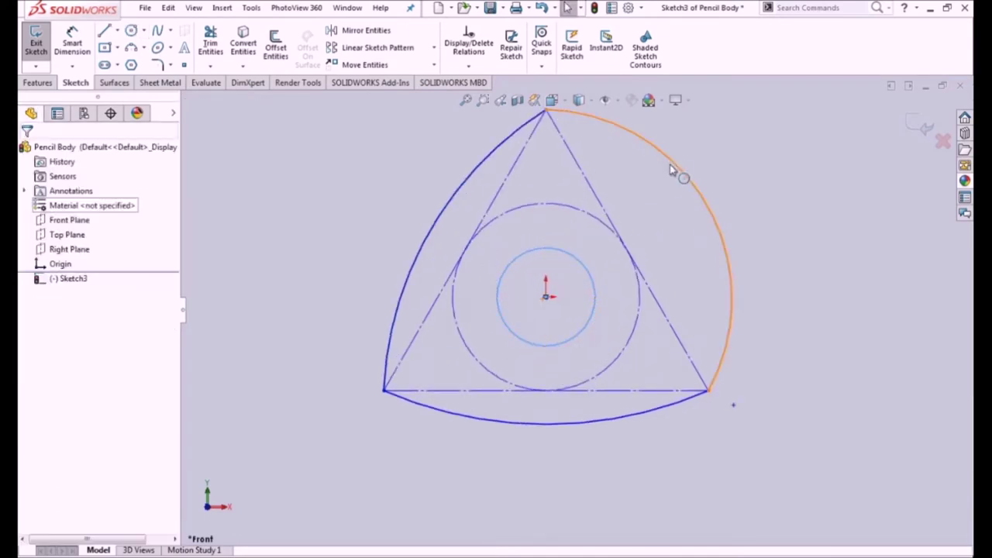
- Add an Equal relation to the three outer arcs
left_click(672, 165)
left_click(493, 302, "ctrl")
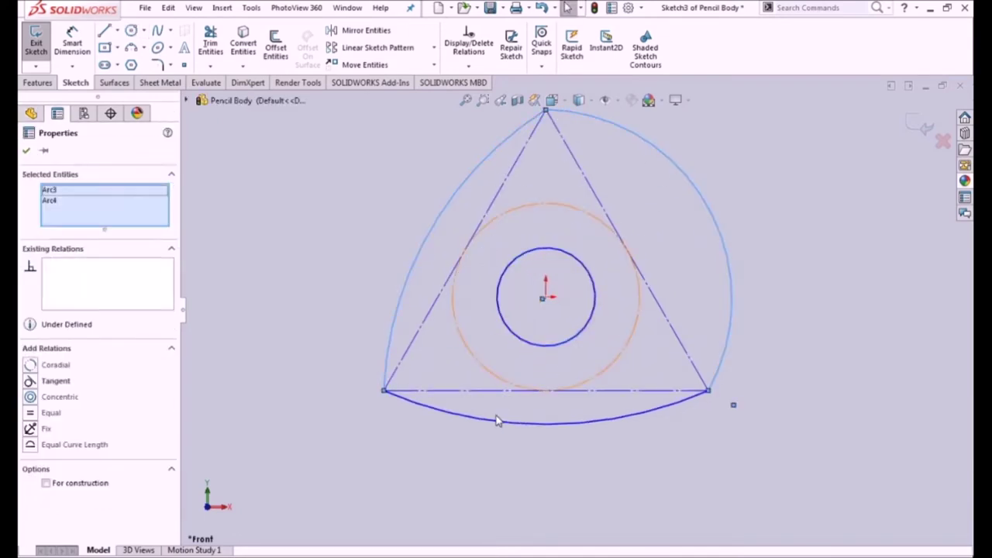
left_click(500, 421, "ctrl")
left_click(574, 361)
left_click(315, 241)
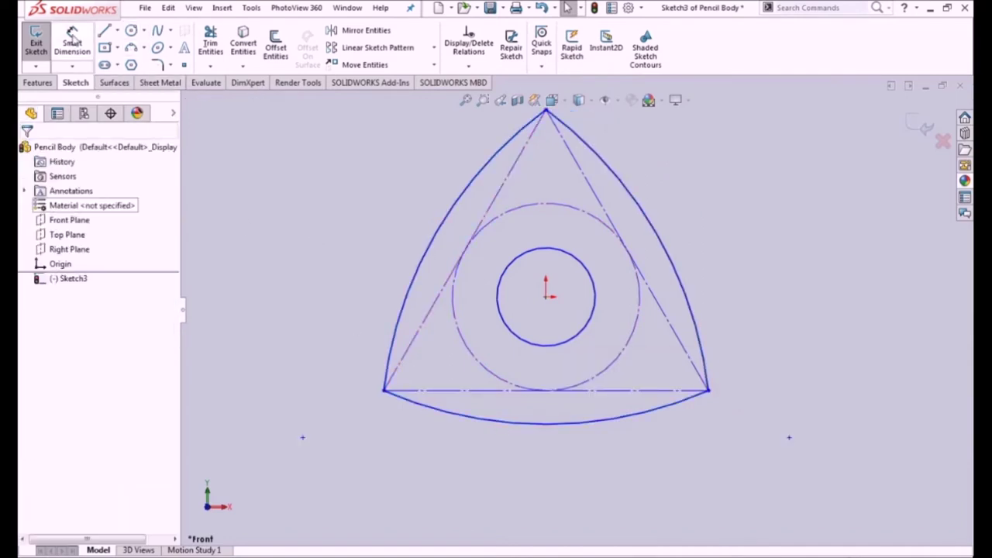
- Dimension the bottom arc to radius 5 and the bottom width to 5
left_click(72, 34)
left_click(548, 426)
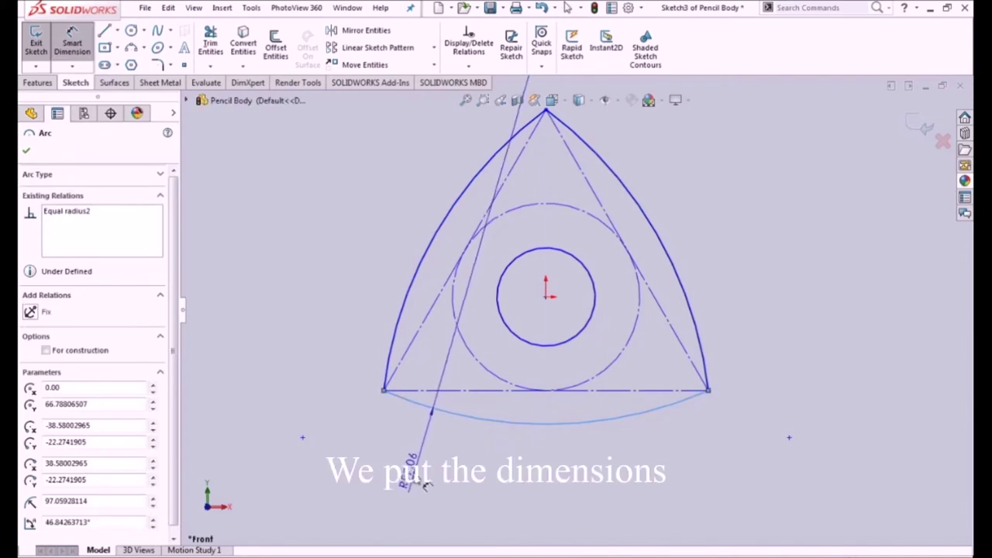
left_click(411, 478)
type("5")
key("Return")
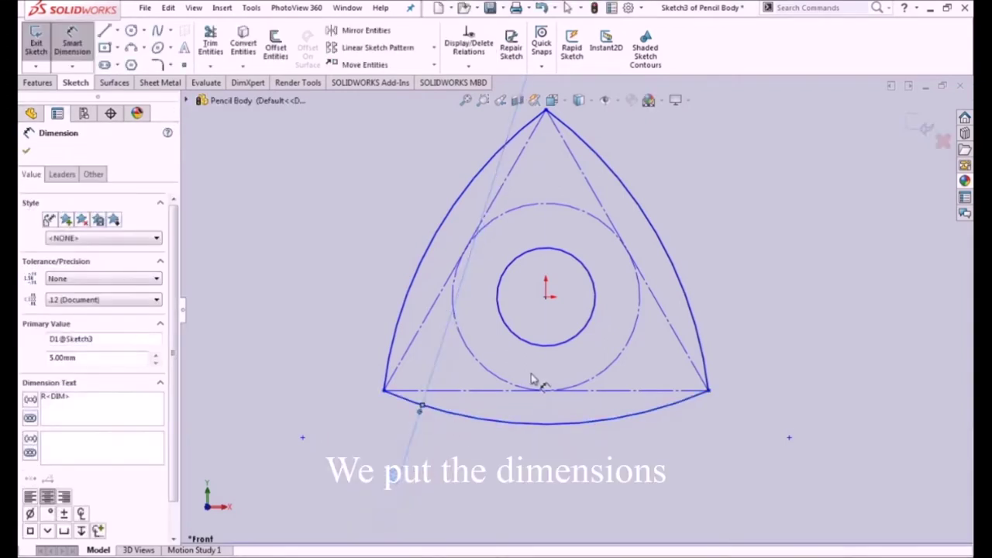
left_click(600, 398)
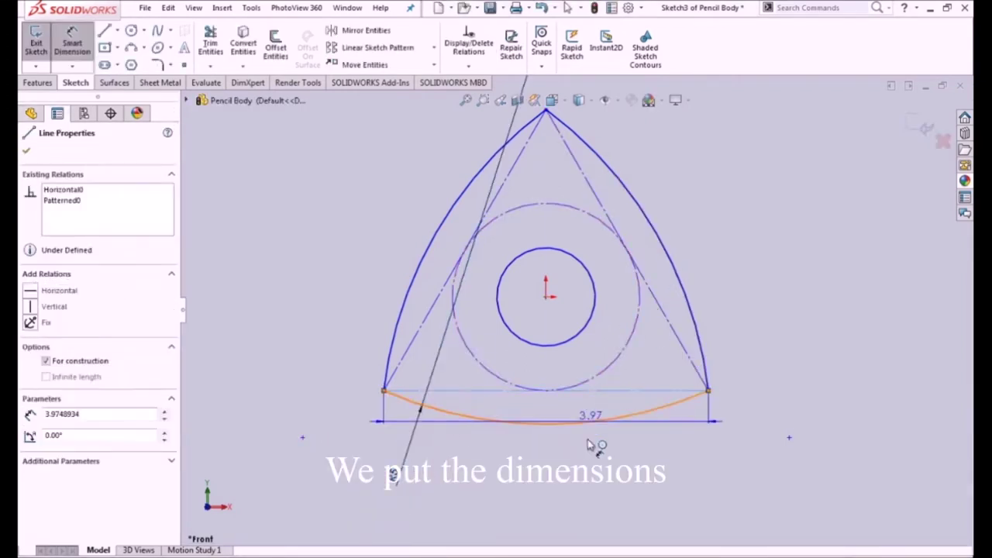
left_click(594, 500)
type("5")
key("Return")
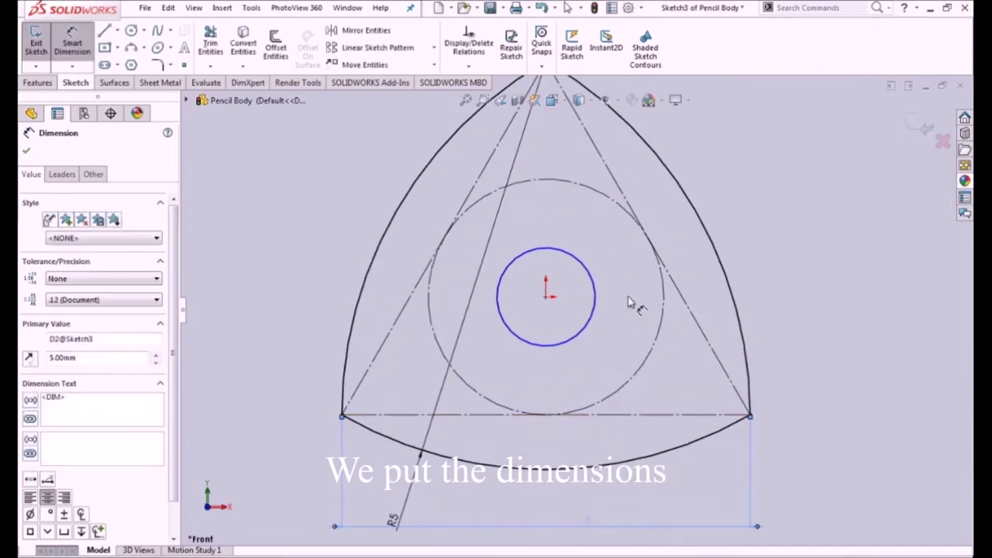
- Give the central circle a 1.5 mm diameter and exit the sketch
left_click(594, 290)
left_click(756, 190)
type("1.5")
key("Return")
key("f")
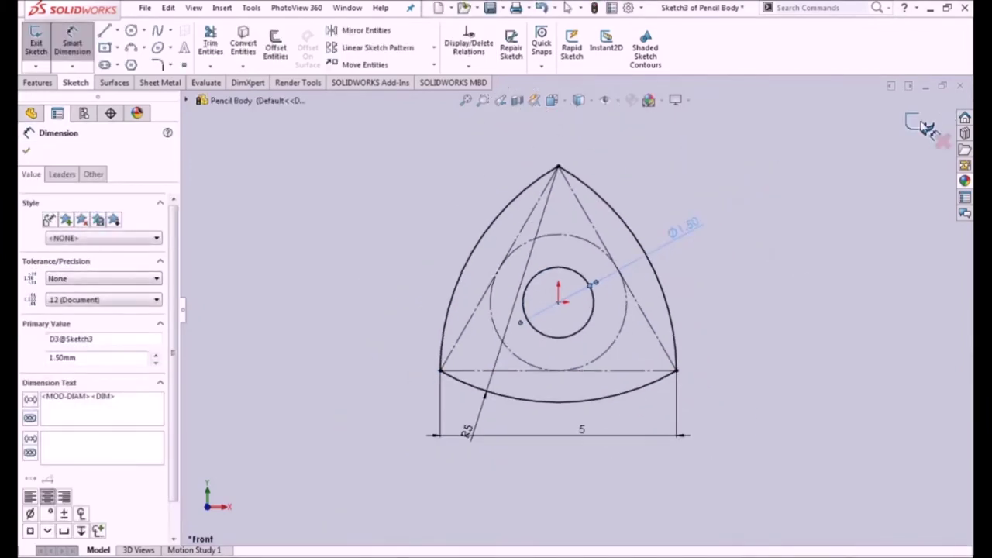
left_click(926, 128)
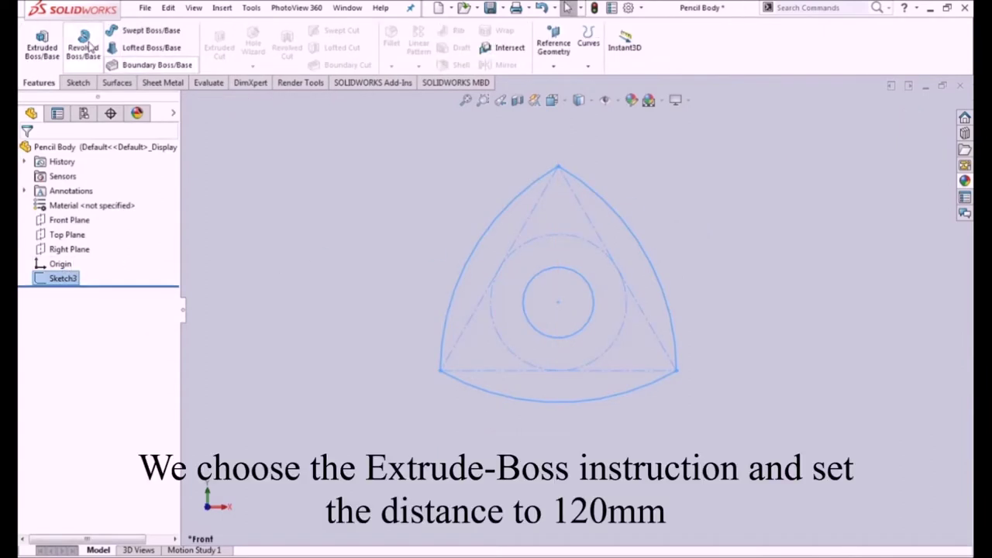
- Extrude Sketch3 as a Blind boss 120 mm deep
left_click(40, 46)
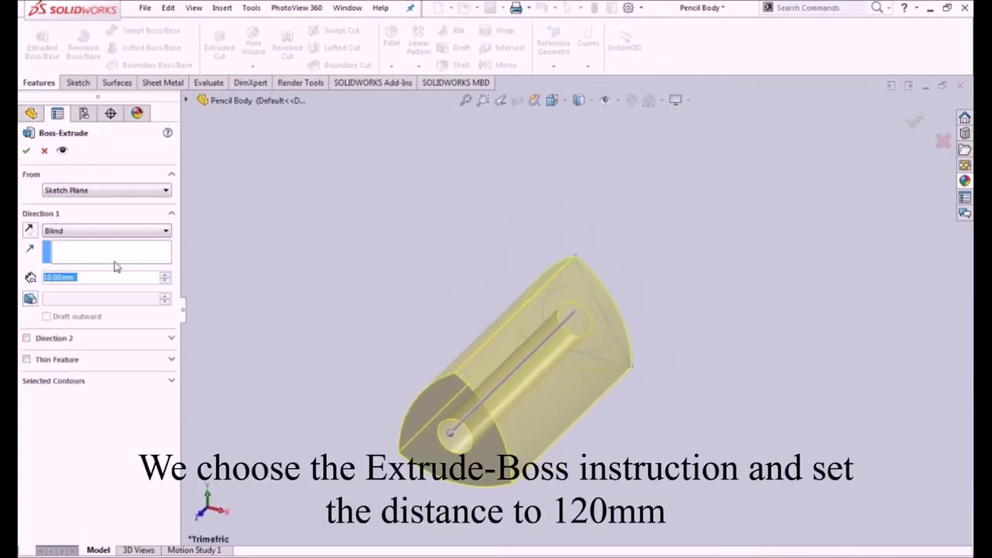
type("120")
key("Return")
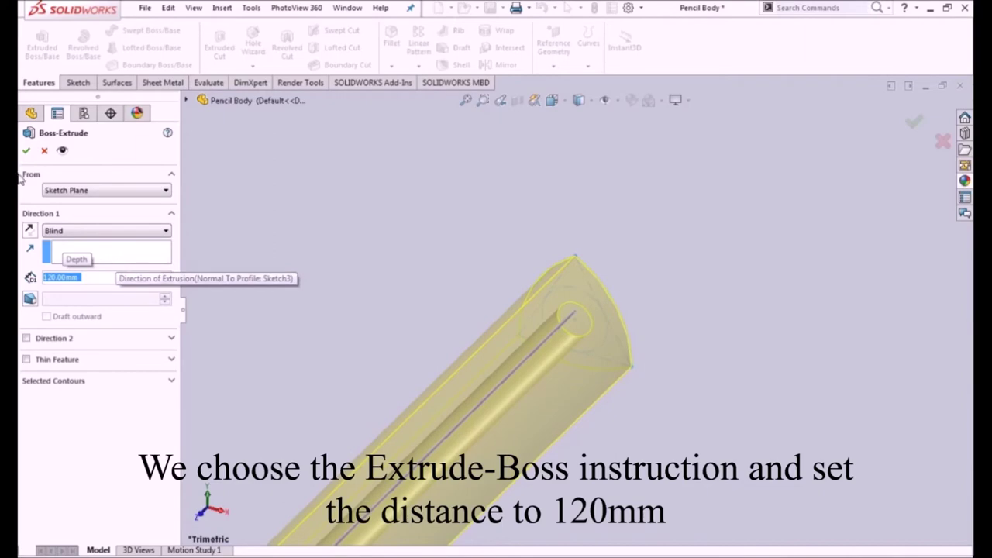
left_click(26, 150)
scroll(642, 343, "up", 3)
mouse_move(643, 341)
middle_mouse_down()
mouse_move(598, 329)
mouse_move(626, 303)
middle_mouse_up()
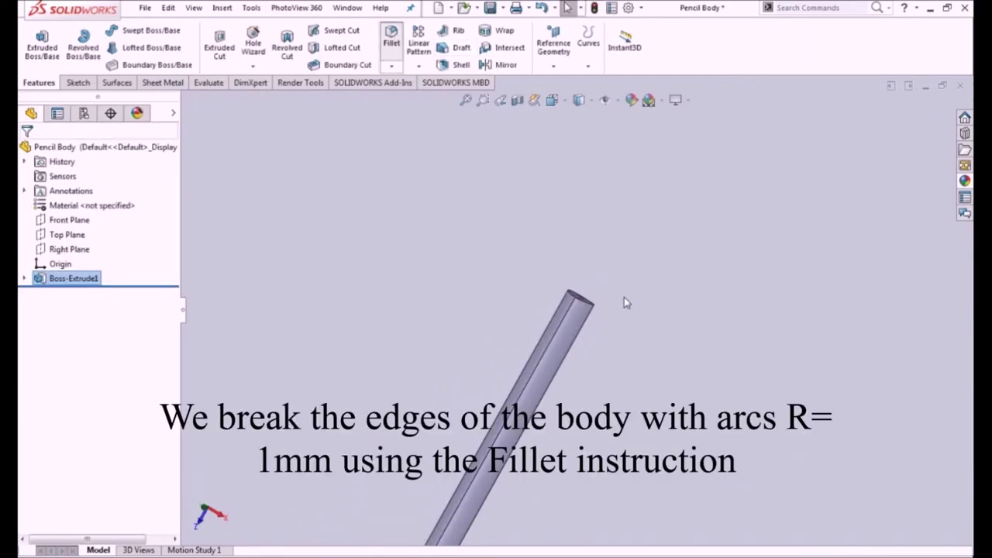
- Fillet three long edges of the pencil body with a 1 mm radius
type("1")
key("Return")
scroll(567, 323, "down", 2)
scroll(576, 247, "down", 3)
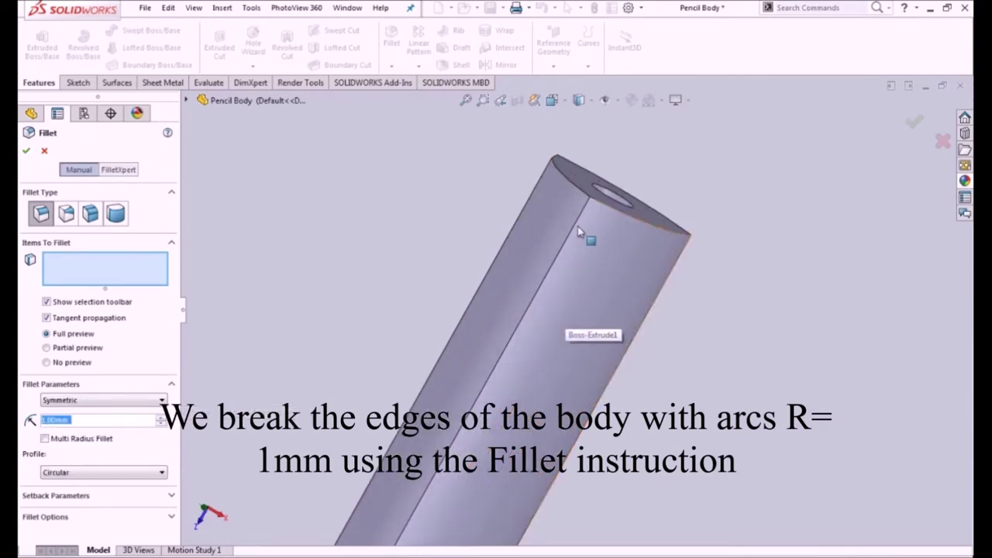
left_click(580, 222)
mouse_move(747, 286)
middle_mouse_down()
mouse_move(664, 328)
mouse_move(628, 278)
middle_mouse_up()
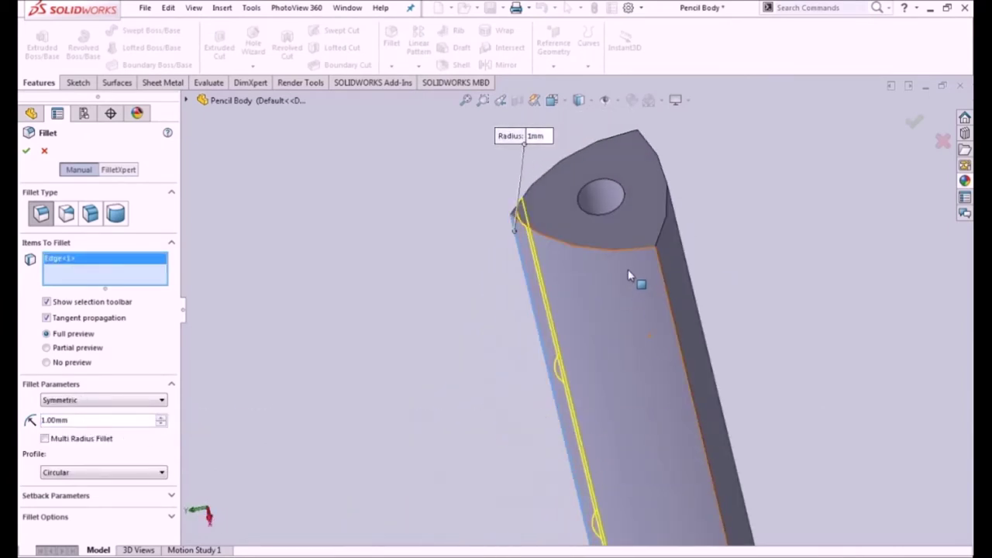
left_click(658, 266)
scroll(776, 286, "down", 3)
mouse_move(753, 297)
middle_mouse_down()
mouse_move(616, 317)
mouse_move(615, 349)
mouse_move(563, 247)
mouse_move(493, 336)
mouse_move(543, 392)
mouse_move(555, 432)
middle_mouse_up()
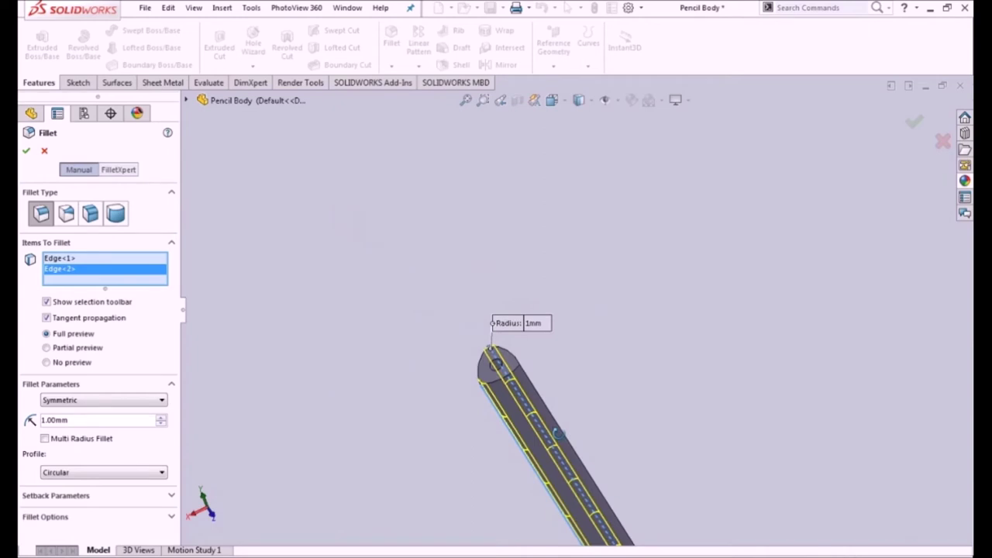
scroll(556, 434, "down", 1)
scroll(535, 388, "down", 2)
scroll(532, 381, "down", 3)
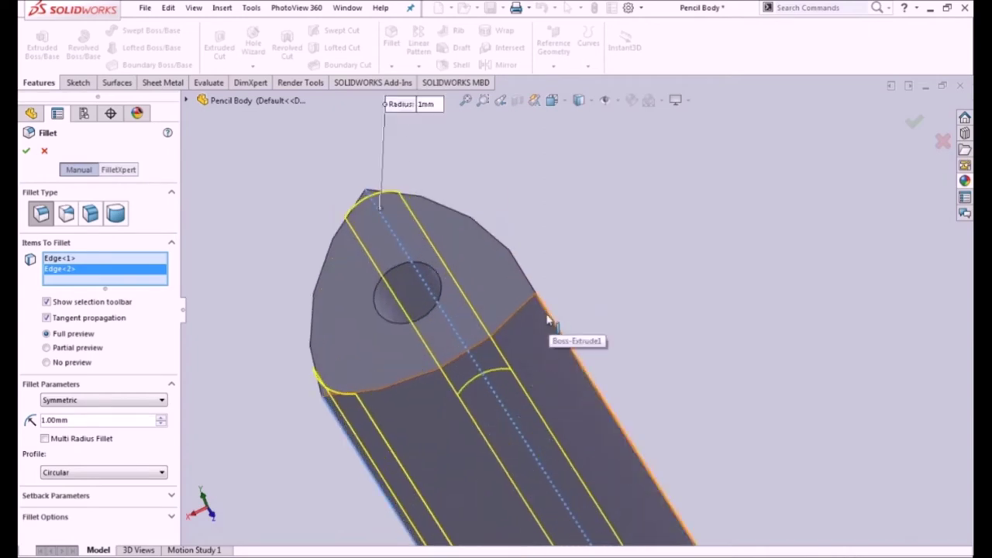
left_click(548, 318)
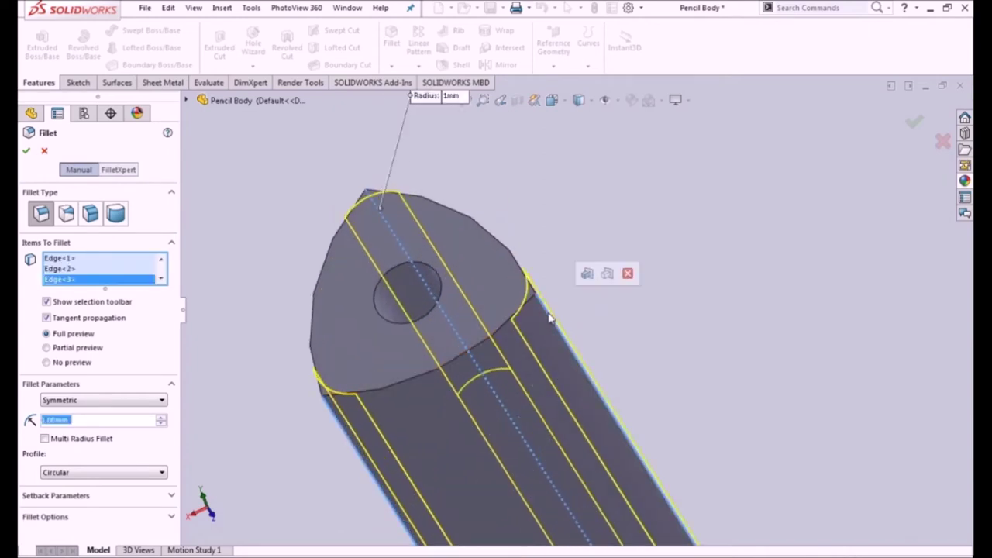
left_click(25, 150)
- Reorient the view and save the Pencil Body part
scroll(573, 248, "up", 3)
scroll(574, 248, "up", 2)
mouse_move(392, 343)
middle_mouse_down()
mouse_move(477, 198)
mouse_move(517, 250)
mouse_move(516, 342)
middle_mouse_up()
left_click(490, 8)
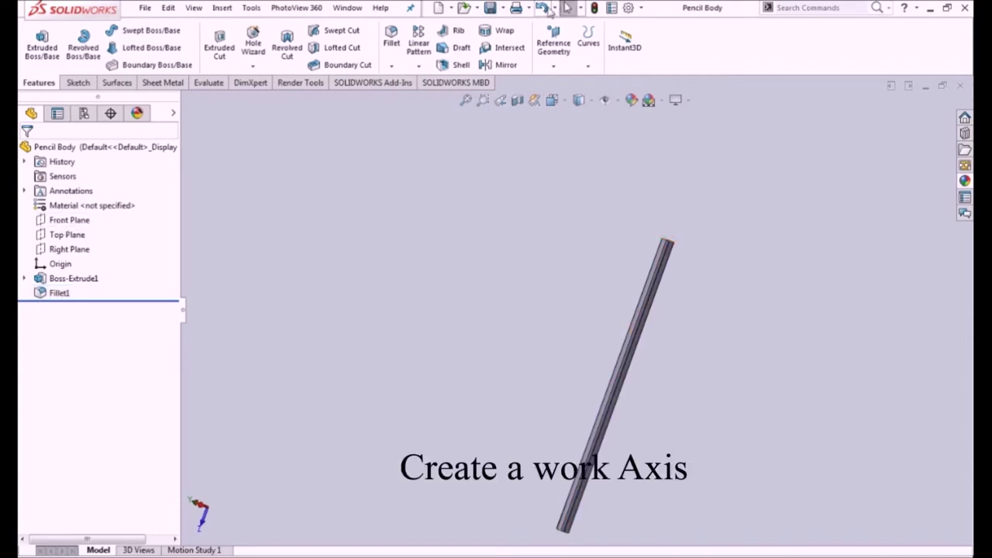
- Create reference axis Axis1 from the central hole's cylindrical face
left_click(547, 51)
left_click(560, 99)
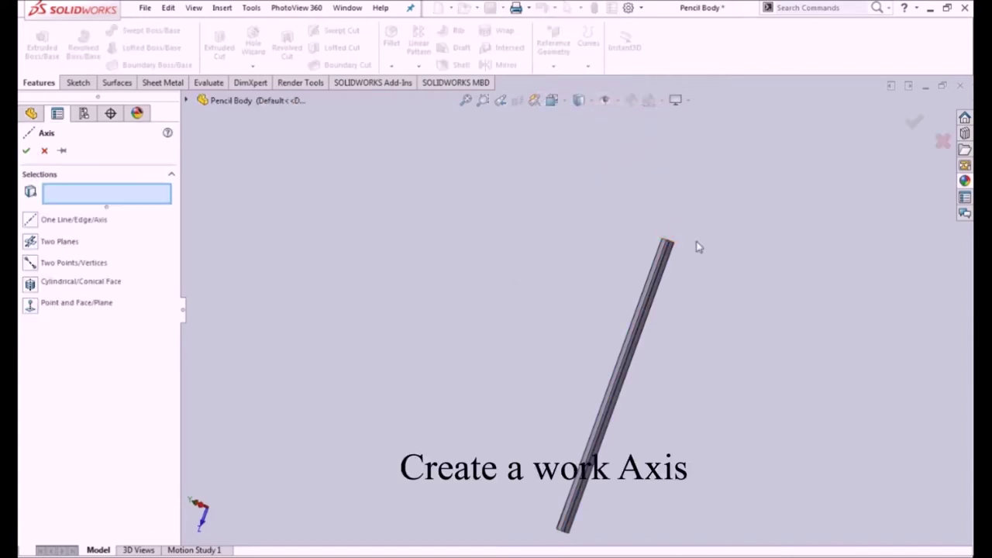
scroll(695, 246, "down", 5)
middle_click_drag(609, 232, 589, 348)
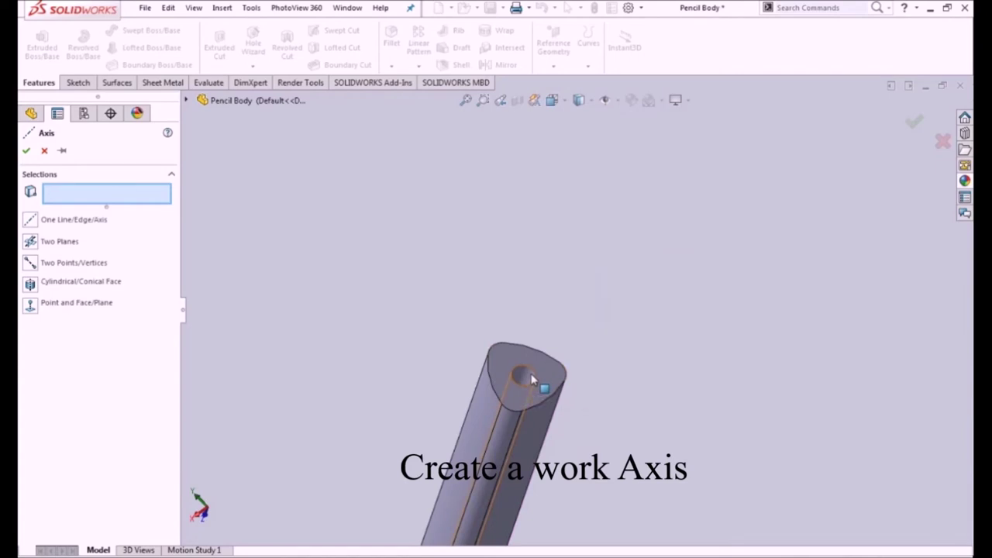
left_click(532, 378)
left_click(27, 151)
scroll(534, 314, "up", 2)
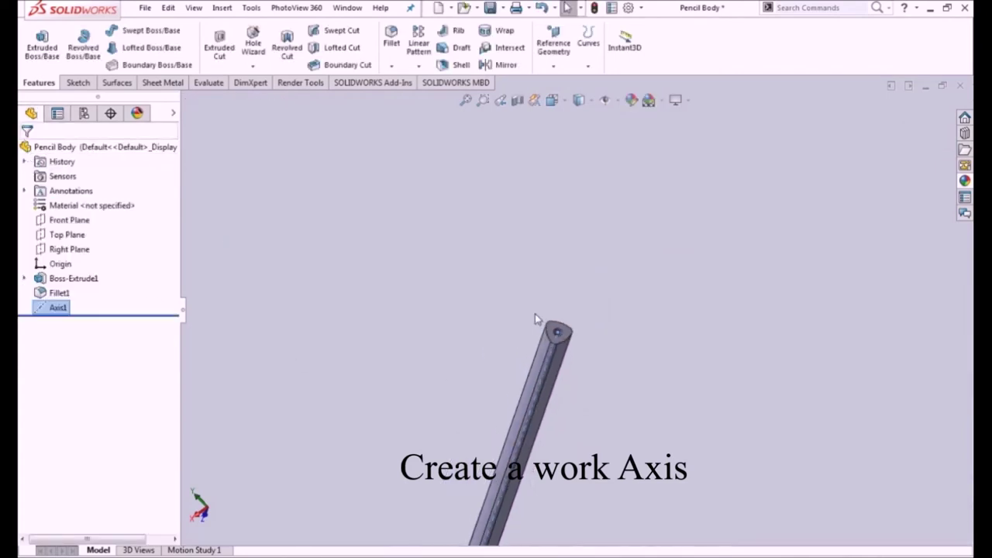
scroll(535, 314, "up", 3)
scroll(547, 332, "up", 2)
scroll(568, 351, "down", 3)
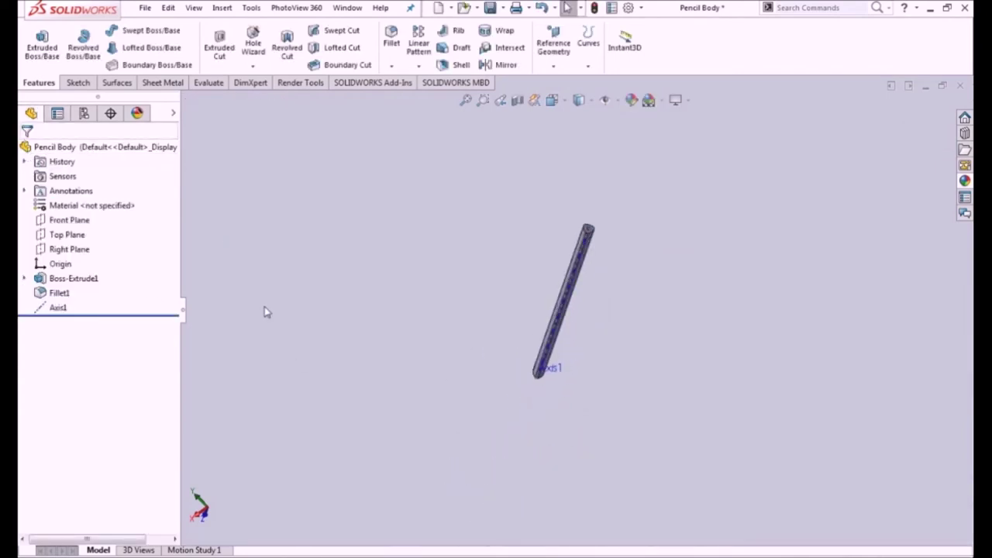
left_click(77, 247)
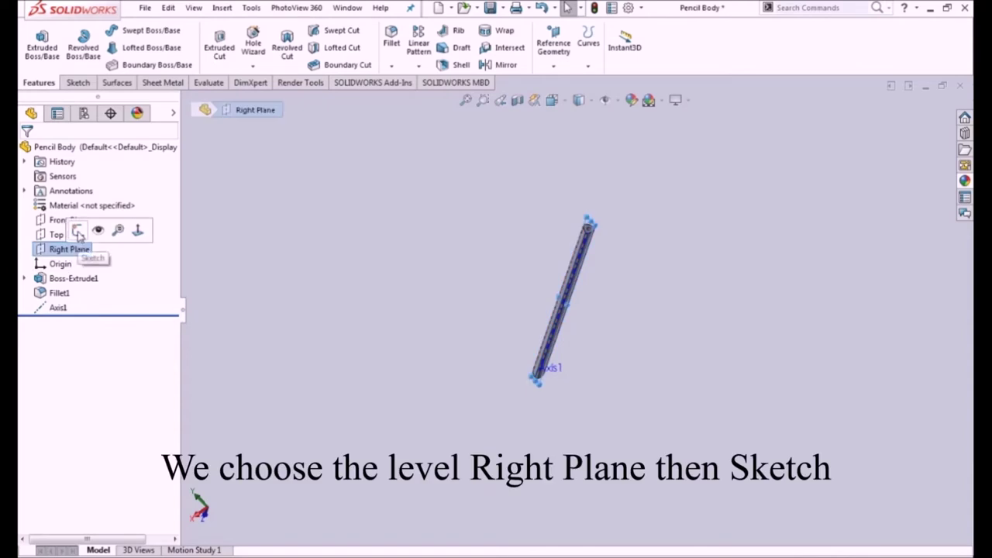
- Start a Right Plane sketch viewed Normal To and draw a triangle with three lines
left_click(78, 231)
left_click(70, 326)
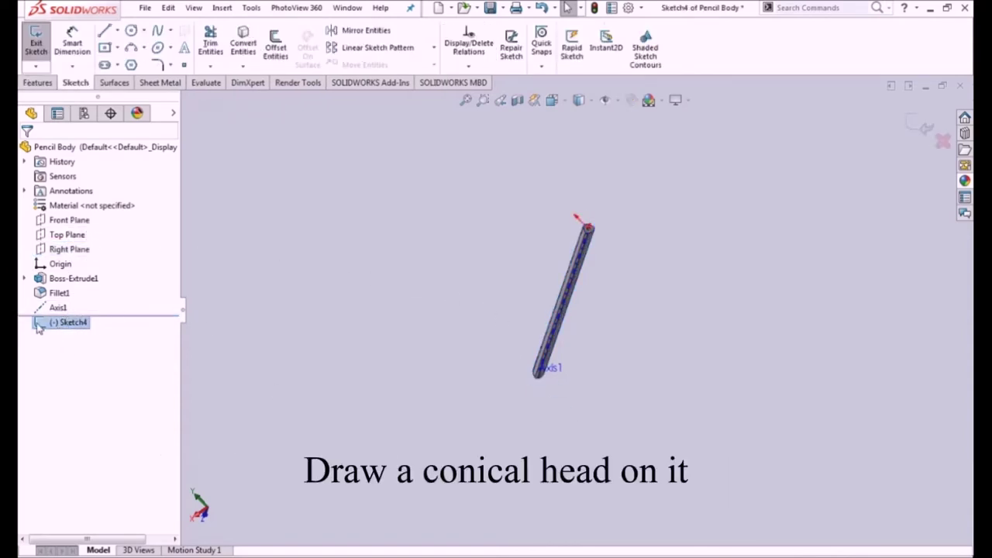
left_click(68, 303)
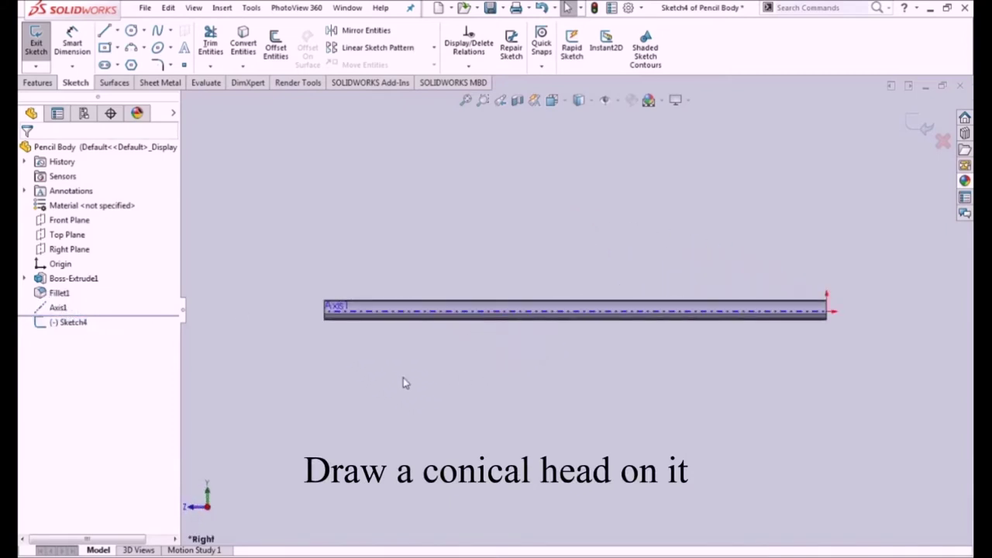
left_click(104, 31)
scroll(294, 281, "down", 2)
scroll(427, 325, "down", 2)
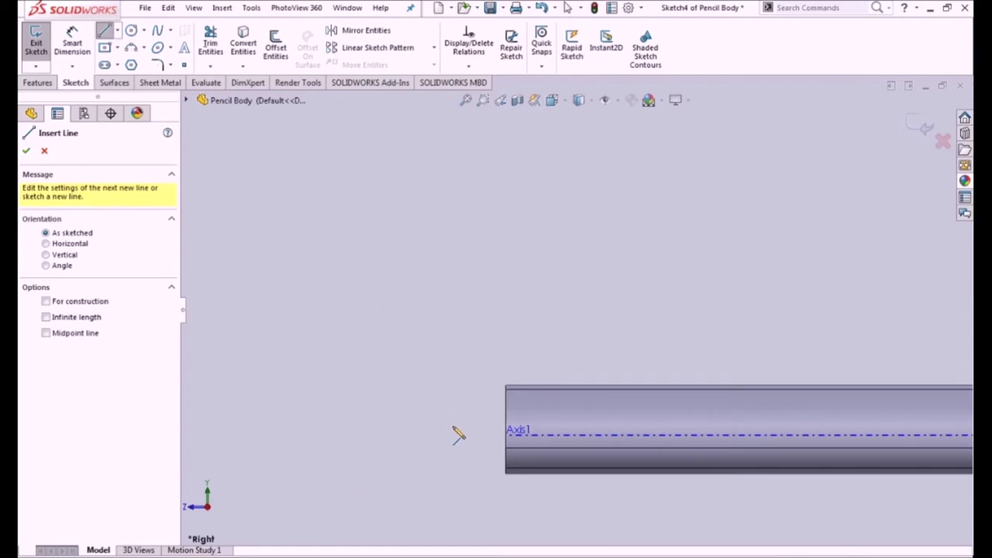
left_click(464, 422)
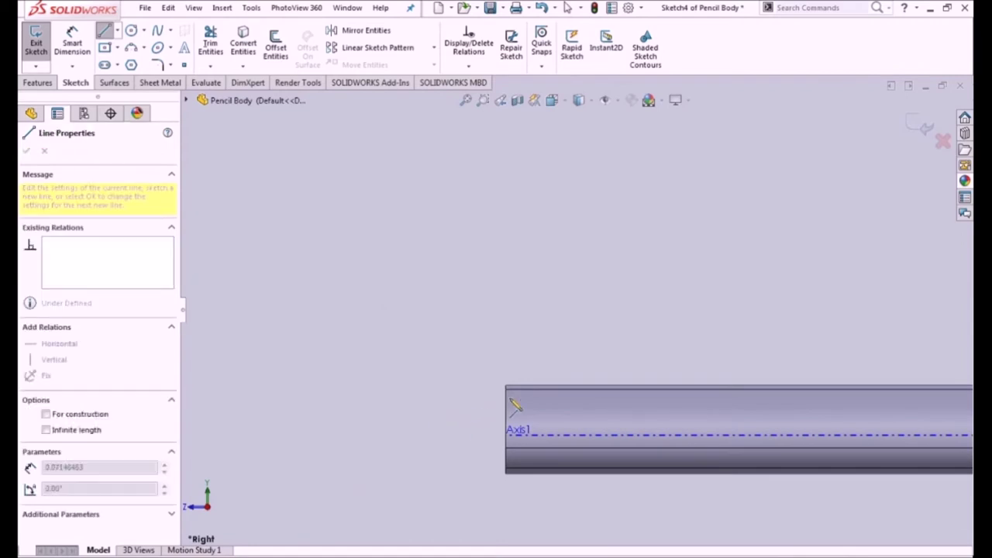
left_click(575, 376)
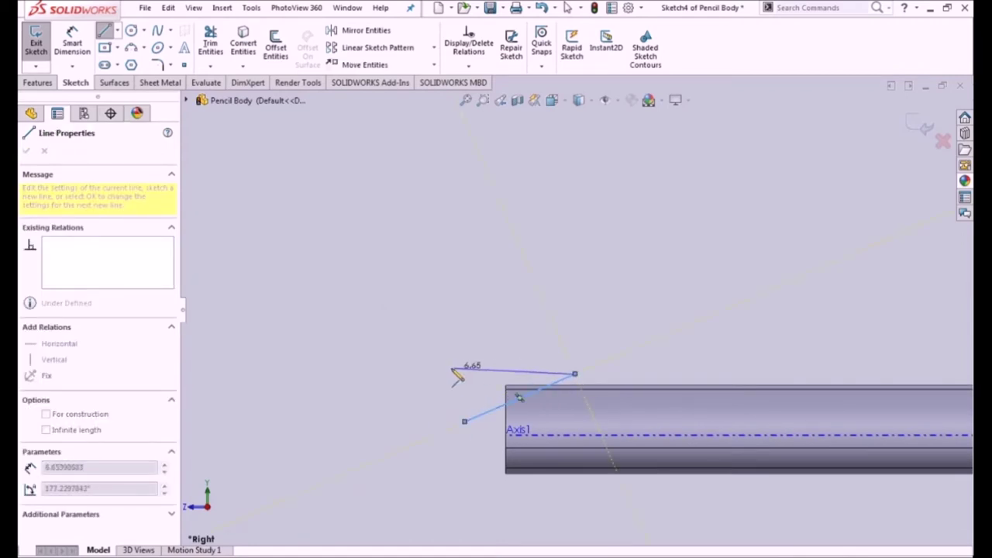
left_click(460, 375)
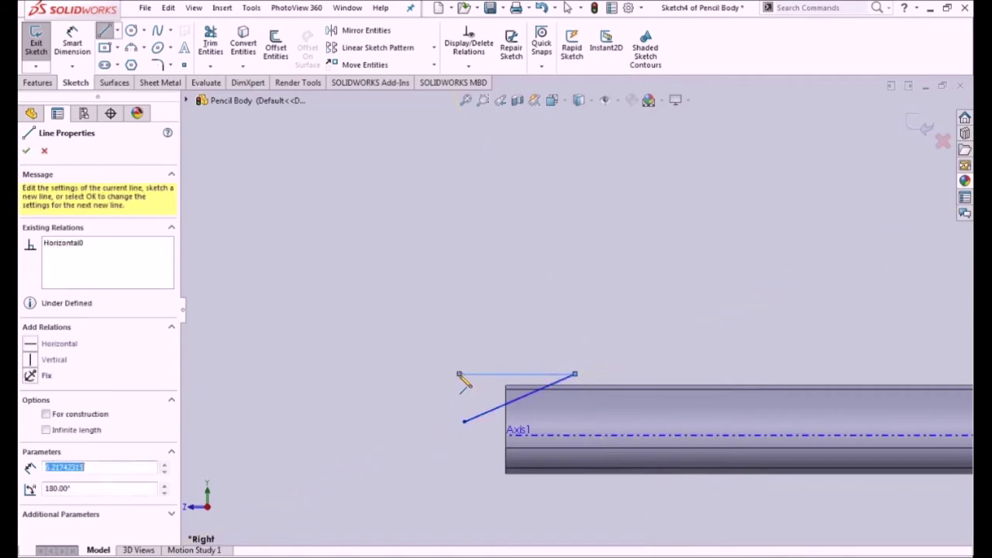
left_click(465, 422)
key("Escape")
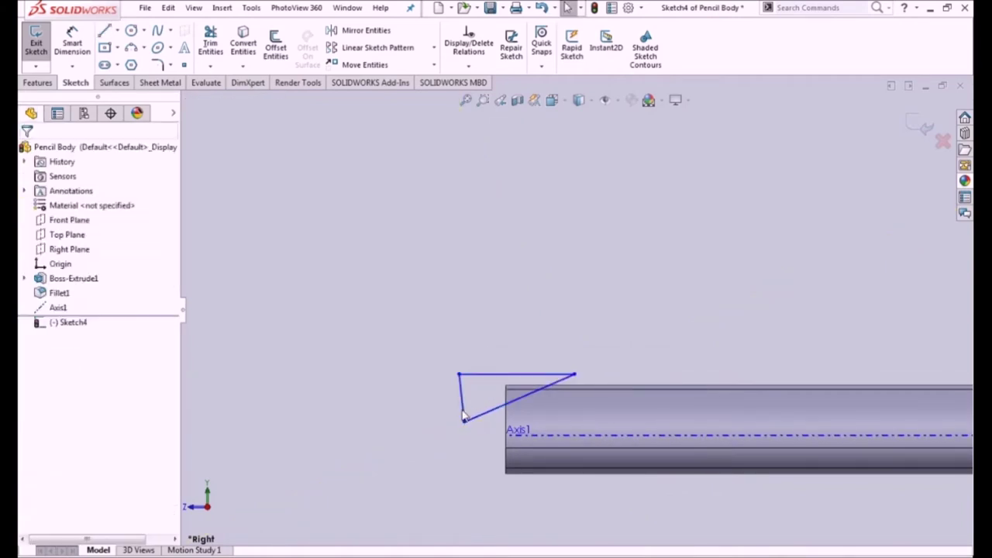
left_click(462, 397)
left_click(431, 345)
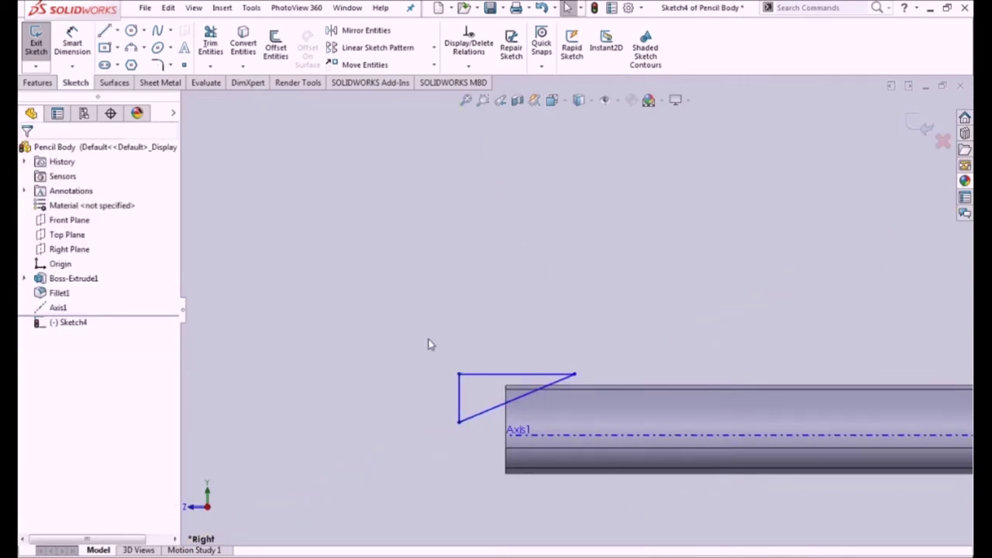
- Dimension the triangle's angle to 12.5° and its top line to 12 mm
left_click(72, 38)
left_click(496, 376)
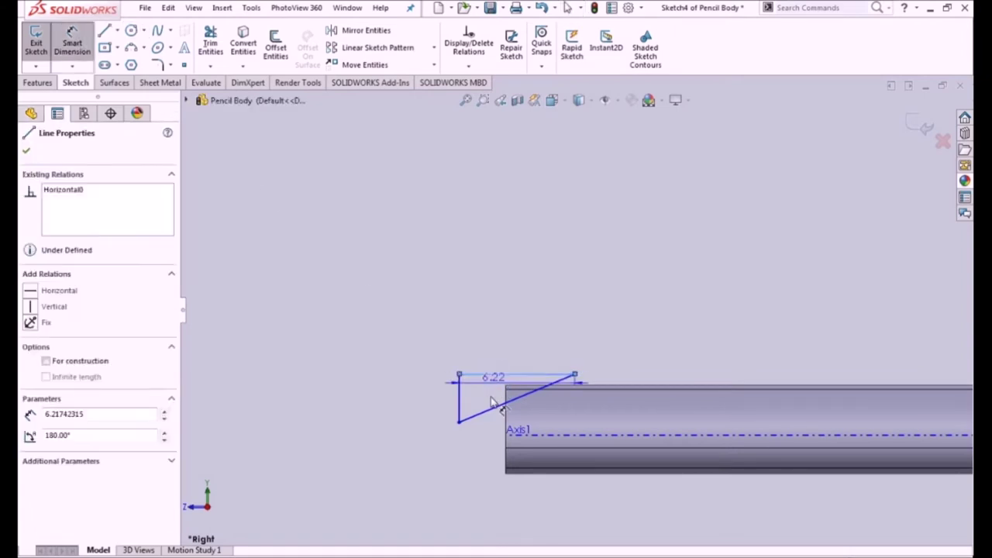
left_click(482, 411)
left_click(379, 426)
type("12.5")
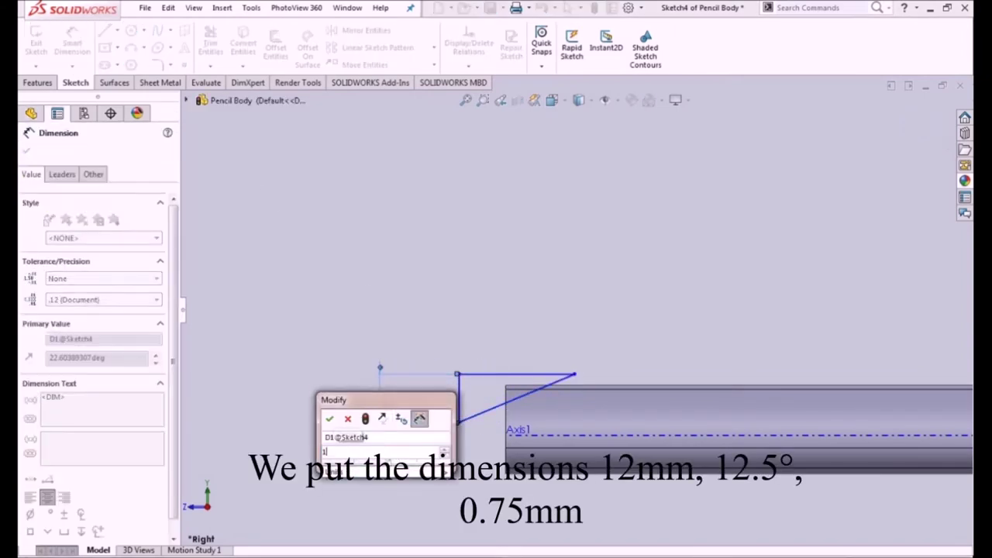
key("Return")
left_click(484, 379)
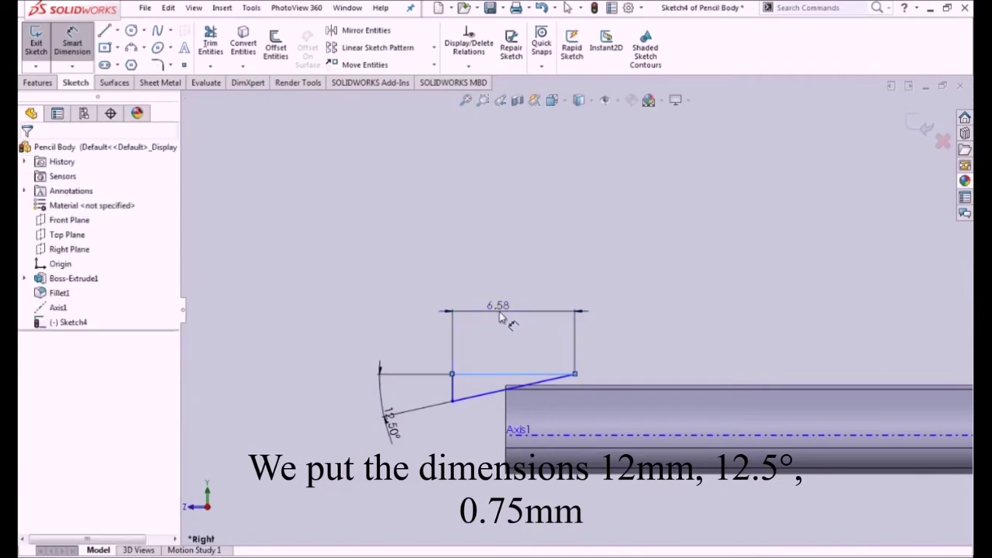
left_click(480, 310)
type("12")
key("Return")
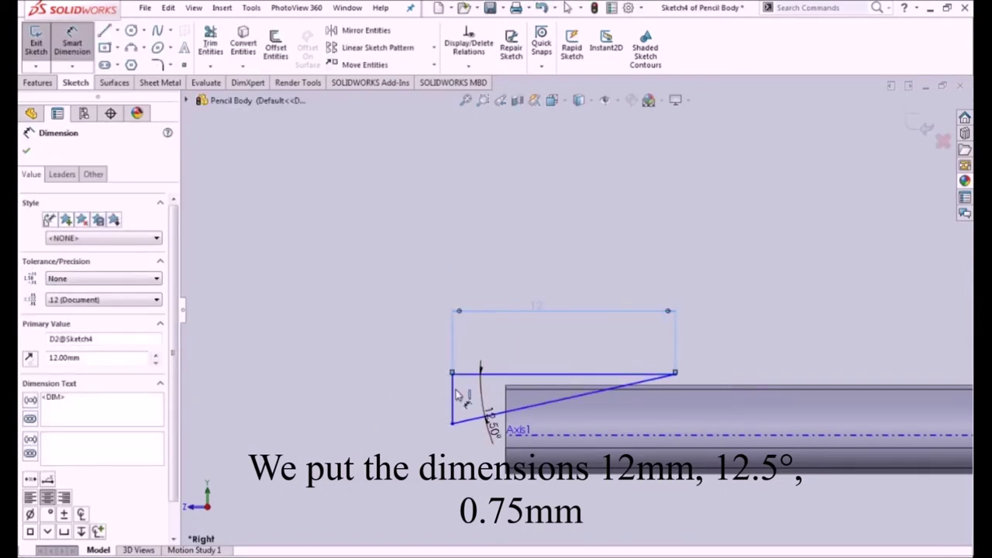
key("Escape")
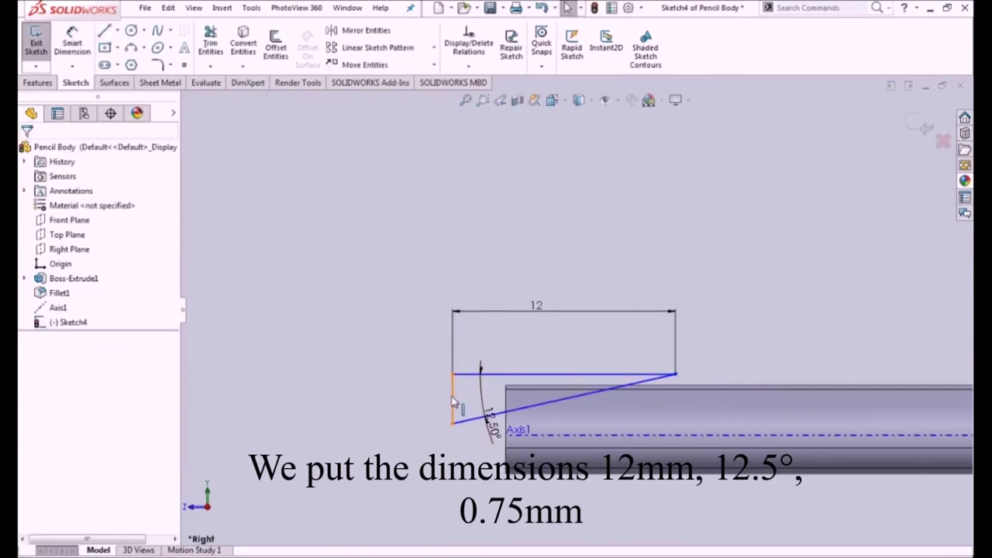
- Set the triangle's lower corner 0.75 mm from Axis1
left_click(85, 41)
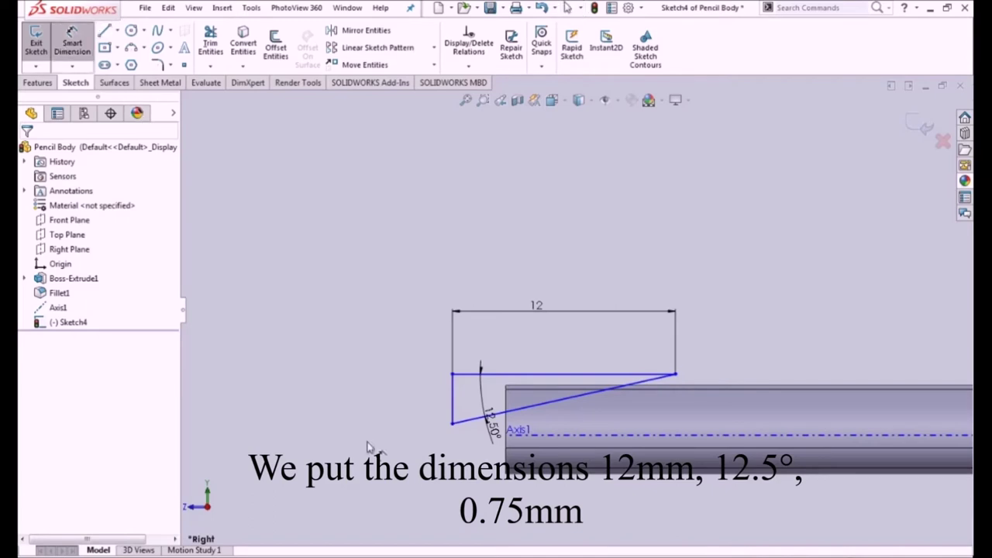
left_click(452, 423)
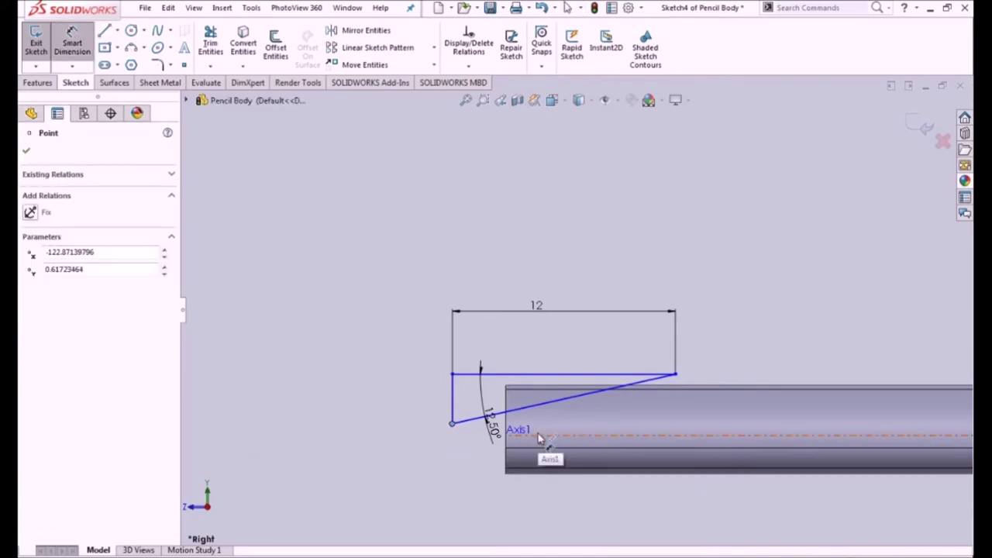
left_click(385, 421)
type("0.75")
key("Return")
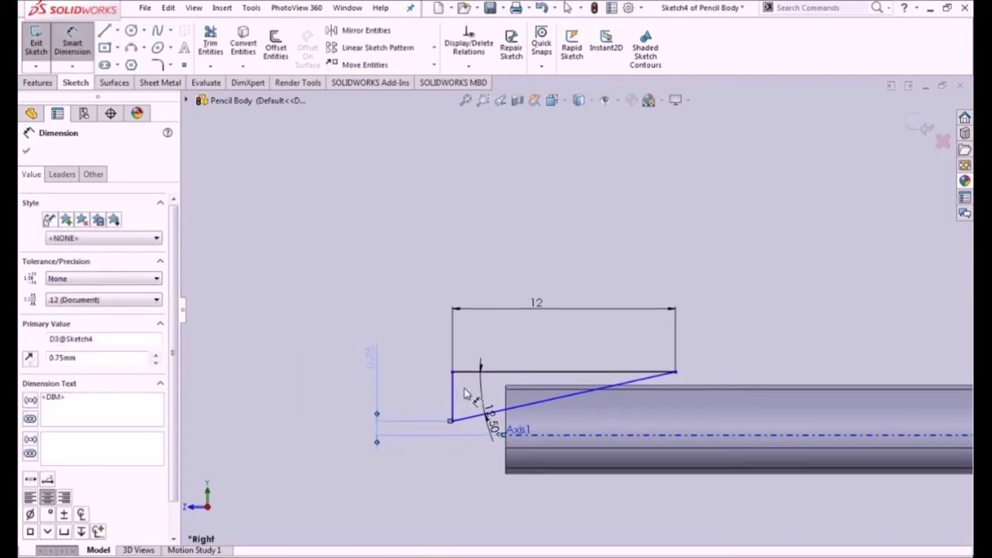
key("Escape")
- Make the triangle's vertical line collinear with the pencil body's end edge
left_click(458, 396)
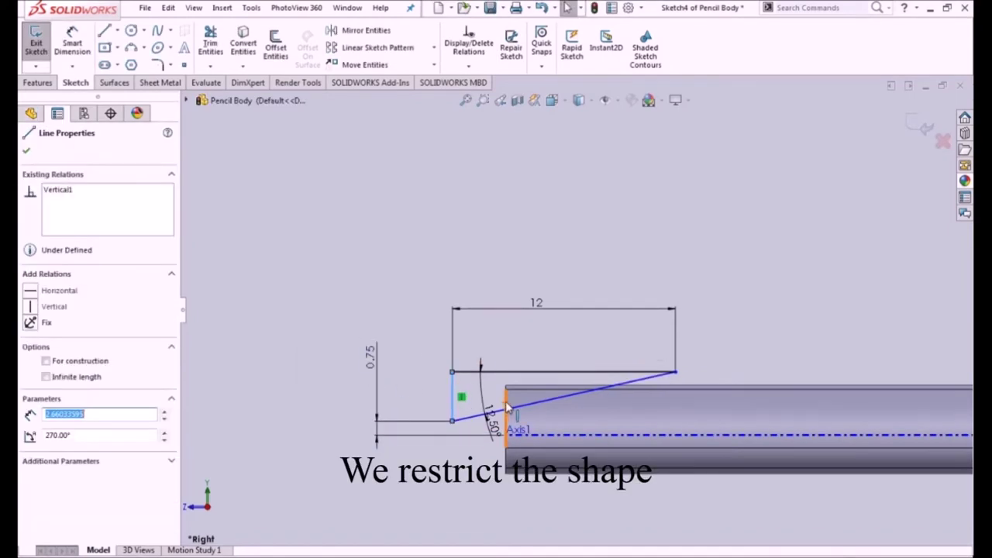
left_click(527, 388, "ctrl")
left_click(543, 343)
left_click(352, 328)
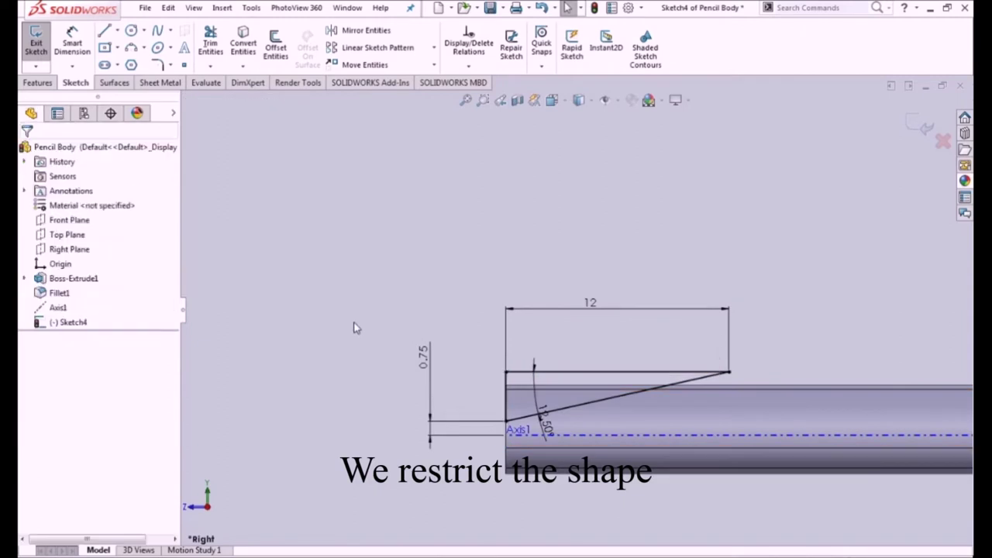
scroll(809, 317, "up", 3)
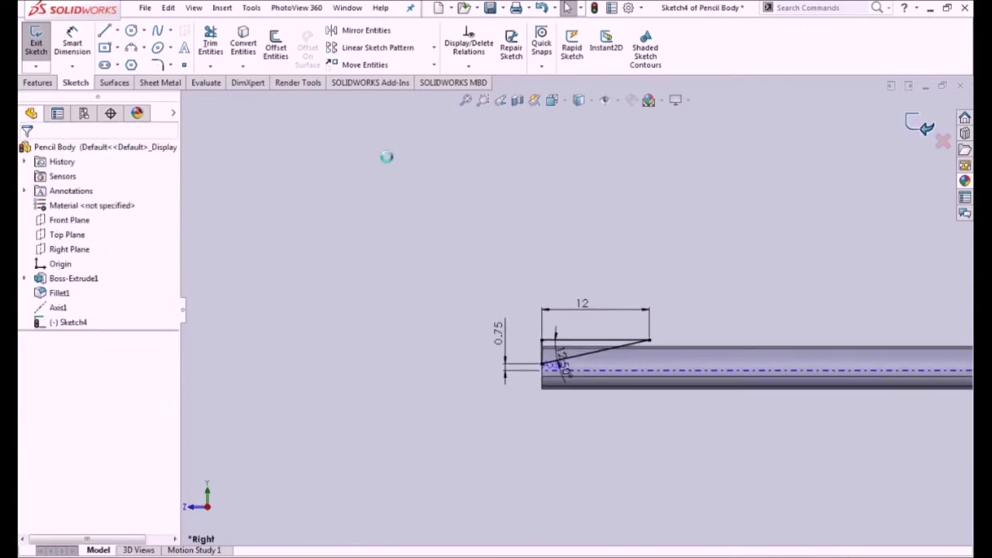
- Revolve-cut Sketch4 360° around Axis1 to sharpen the pencil tip
left_click(916, 126)
left_click(279, 48)
left_click(589, 378)
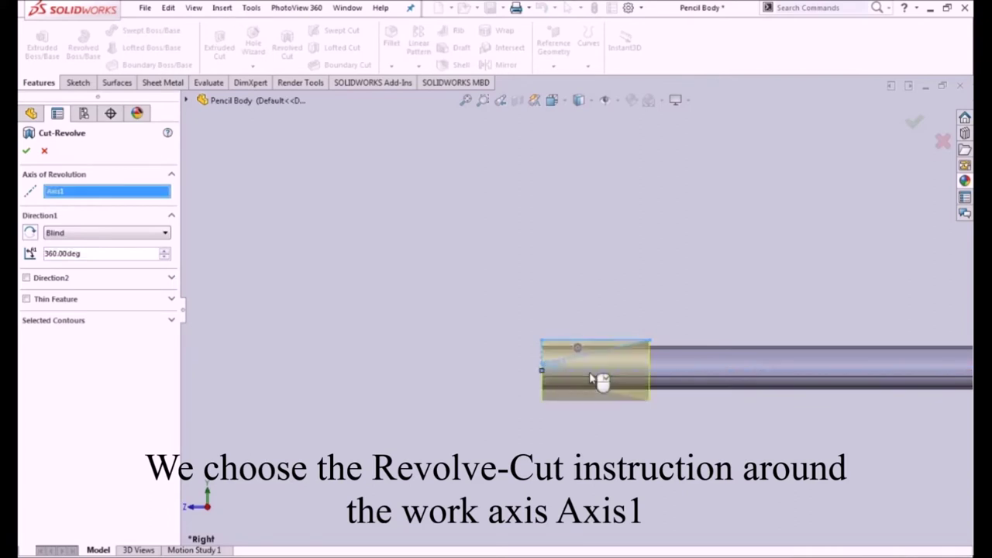
key("Return")
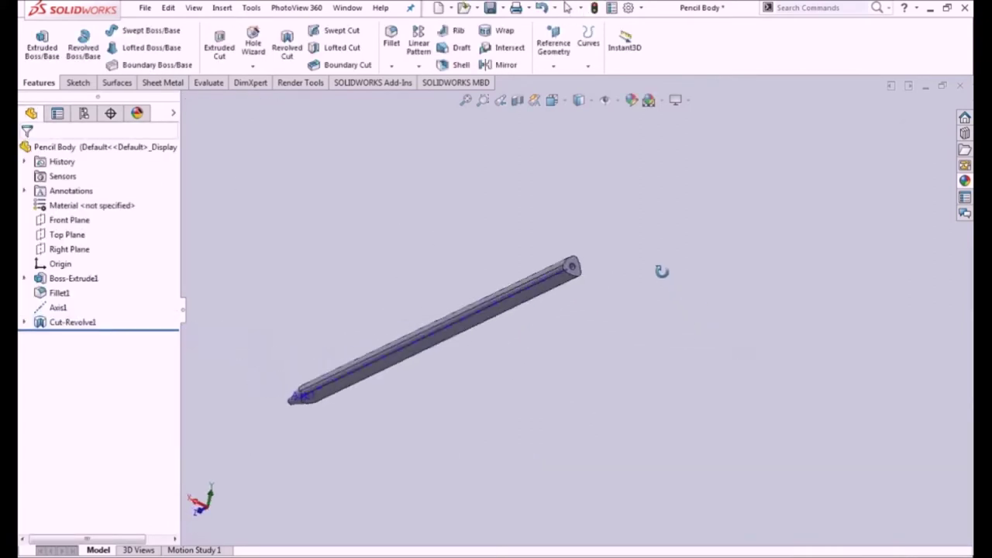
- Orbit to a tilted 3D view and hide Axis1
middle_click_drag(741, 332, 629, 221)
left_click(58, 307)
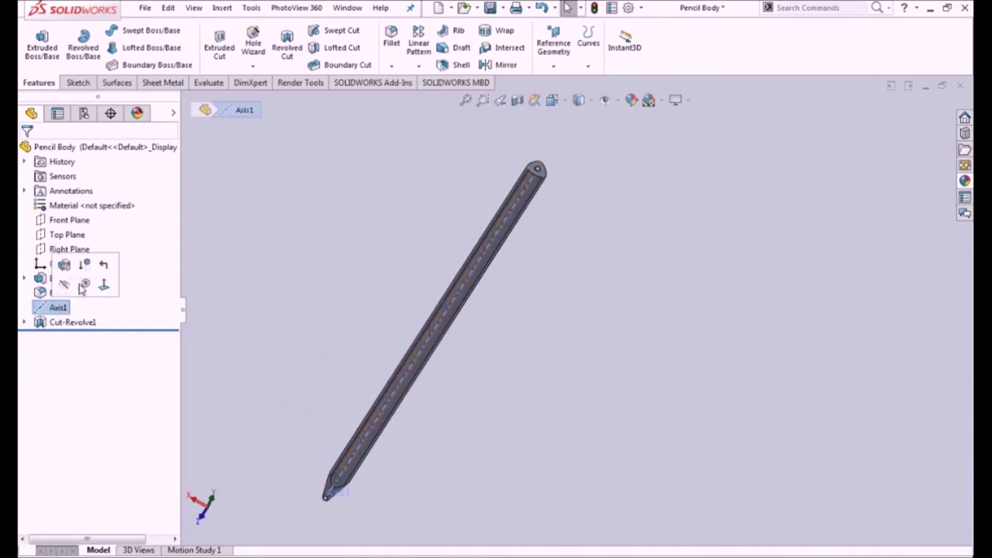
left_click(75, 288)
scroll(593, 220, "down", 2)
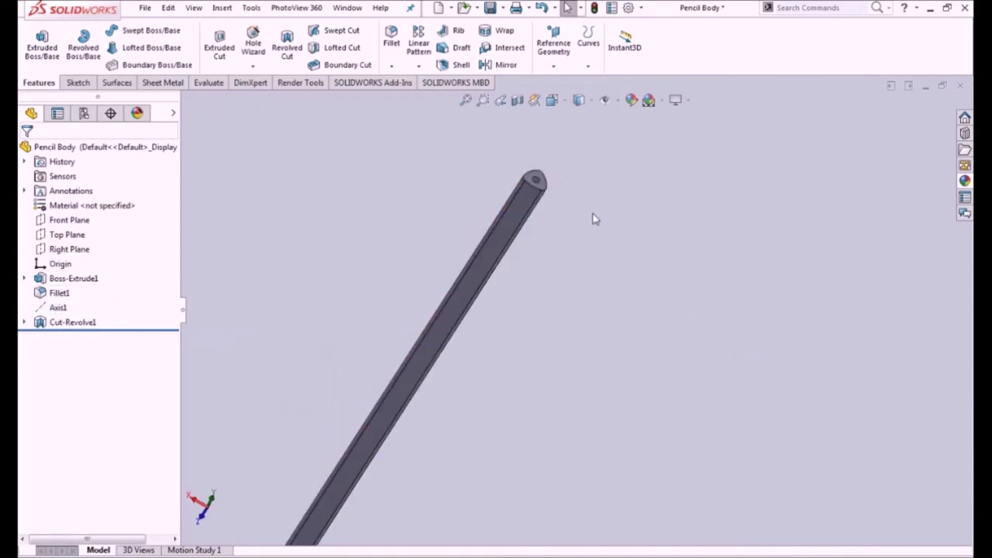
scroll(533, 219, "down", 2)
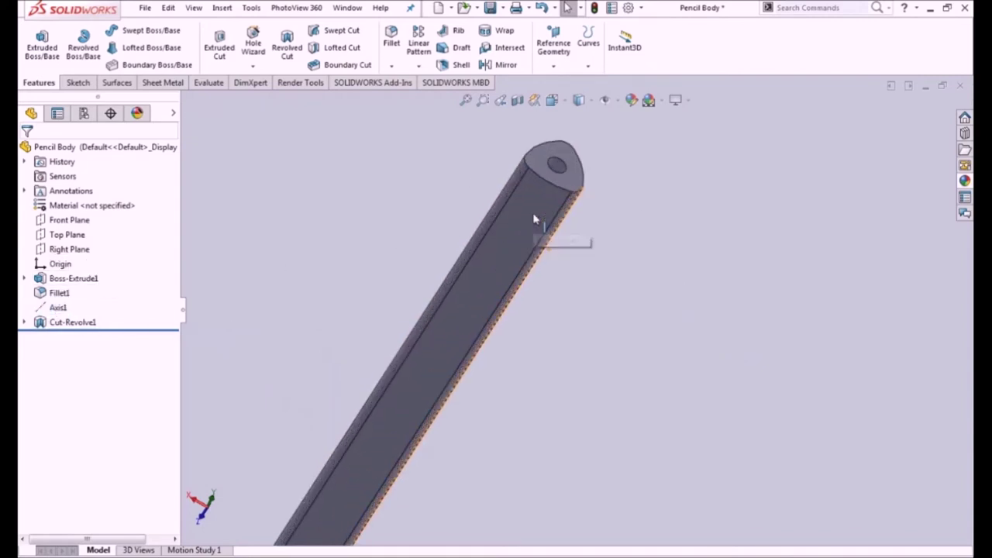
- Start a sketch on the pencil's end face, view it normal, and draw two concentric circles
left_click(575, 169)
left_click(628, 117)
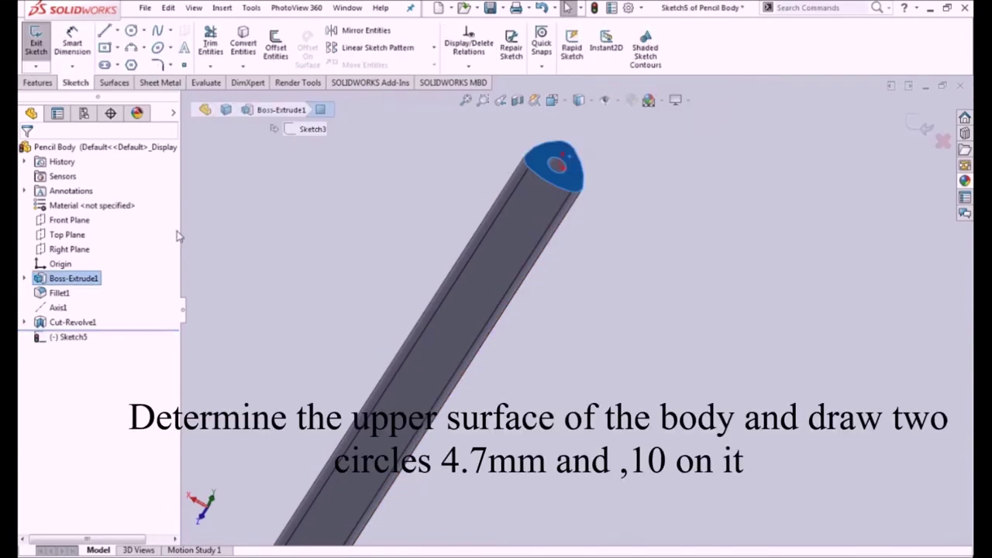
left_click(71, 338)
left_click(102, 320)
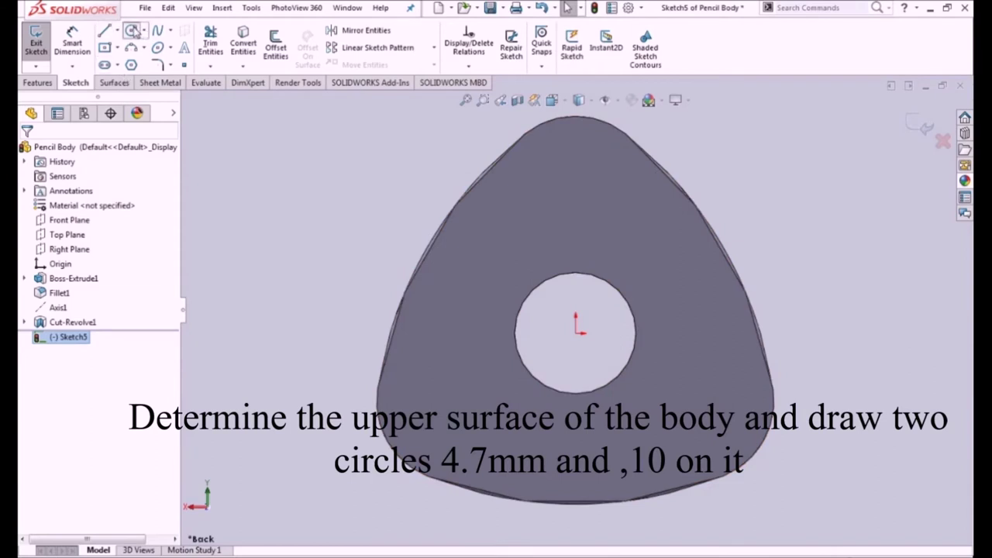
left_click(134, 31)
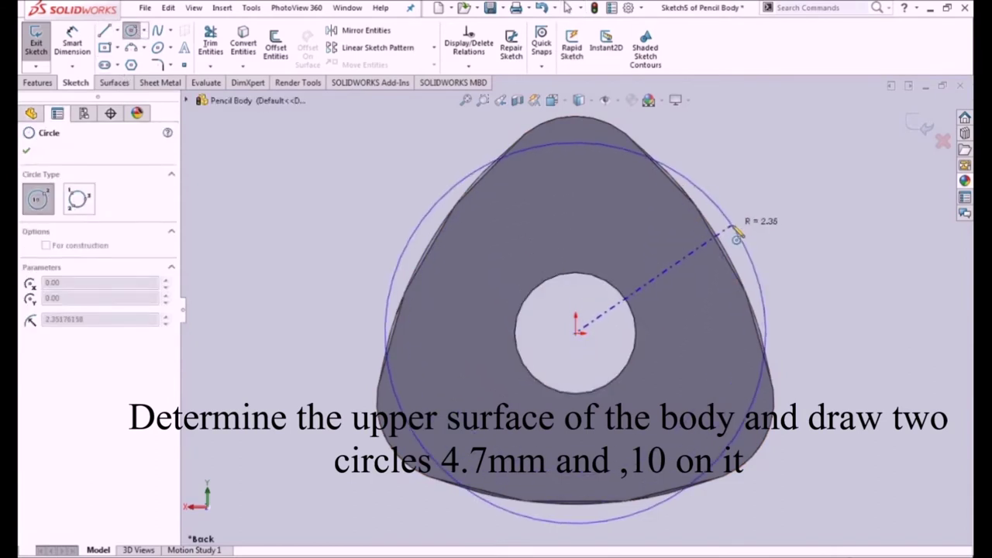
left_click(729, 223)
left_click(575, 333)
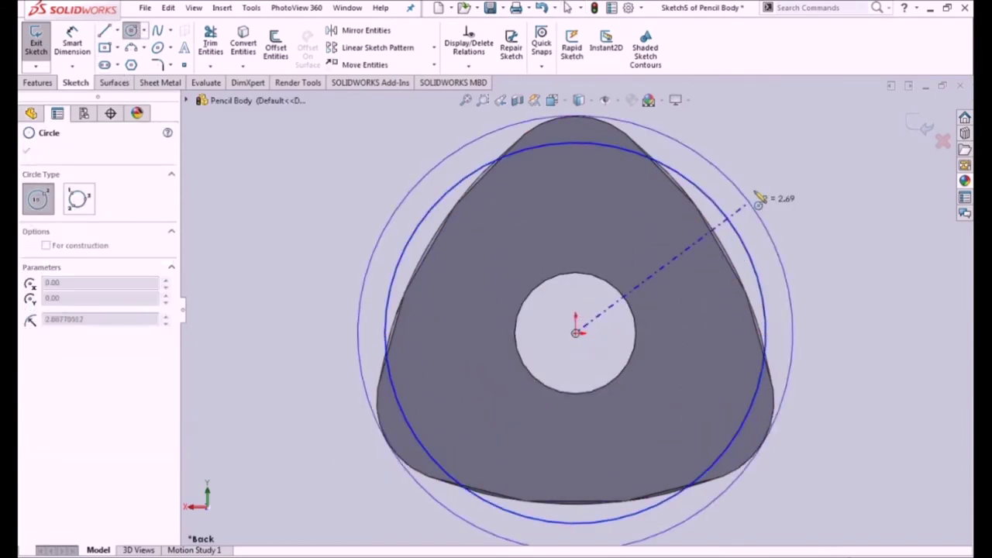
left_click(773, 195)
key("Escape")
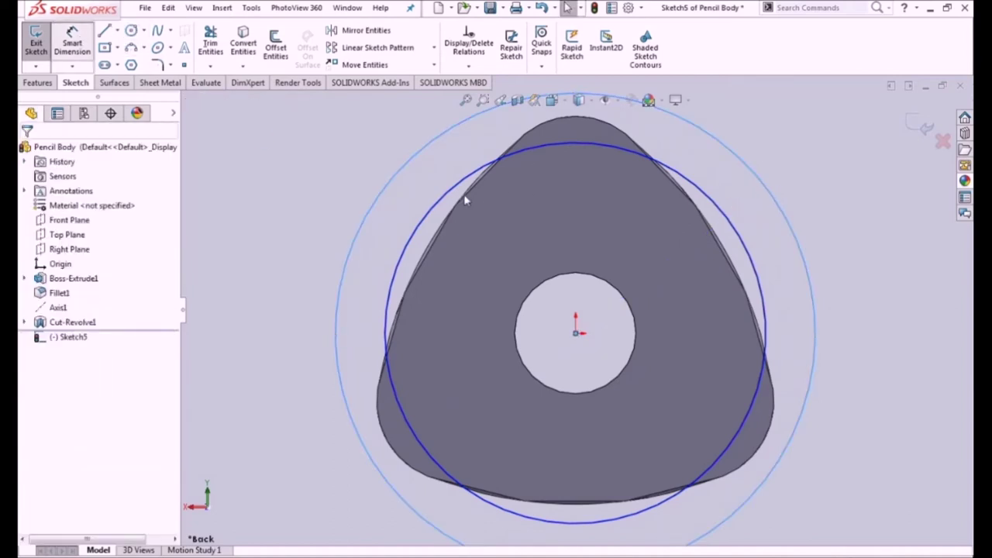
- Dimension the circles to Ø10 mm outer and Ø4.70 mm inner, then leave the sketch
key("d")
left_click(445, 188)
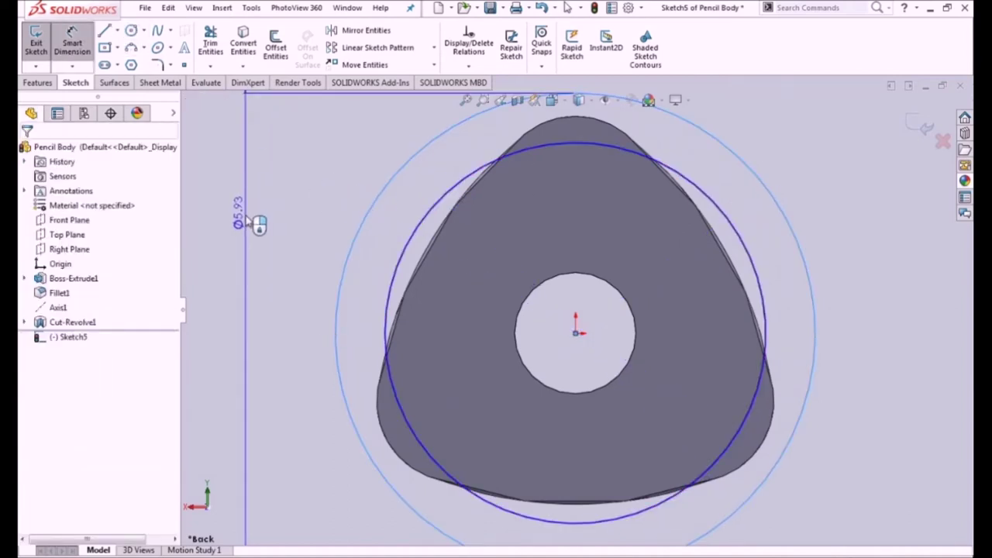
left_click(248, 223)
key("Return")
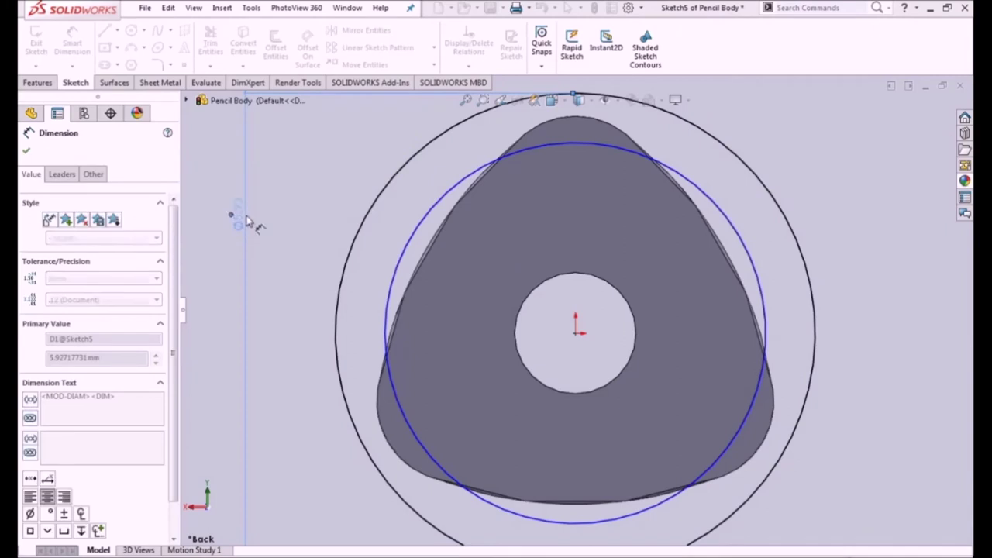
key("Escape")
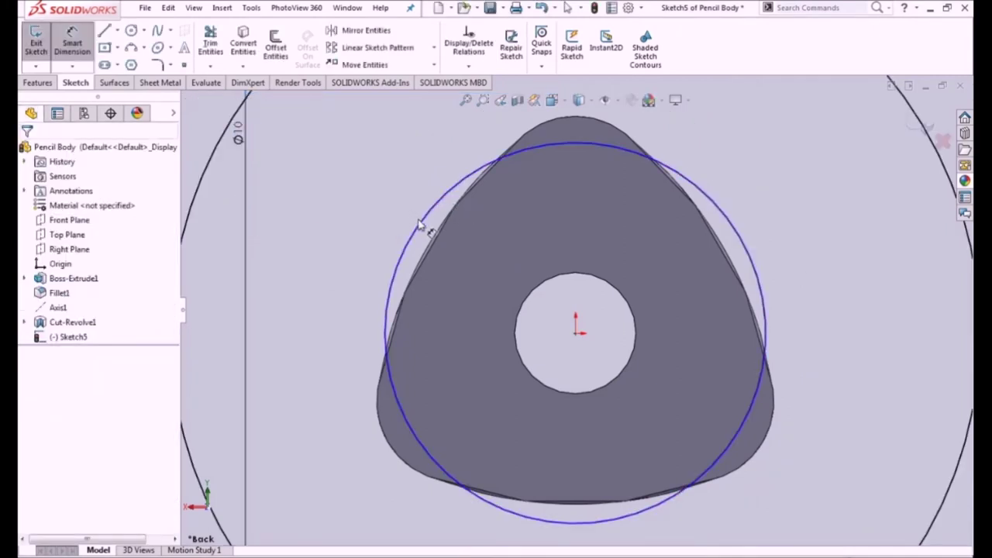
left_click(421, 223)
left_click(361, 206)
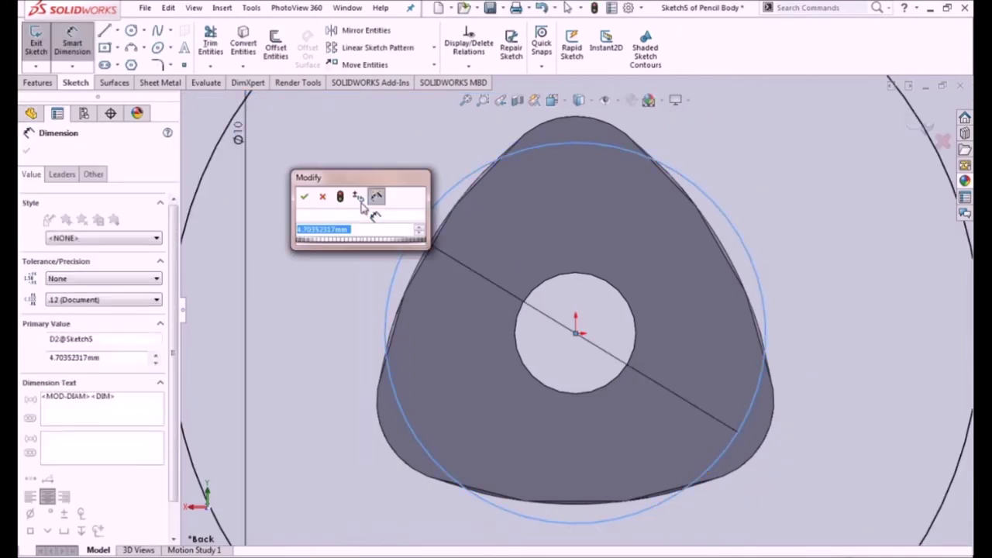
type("7")
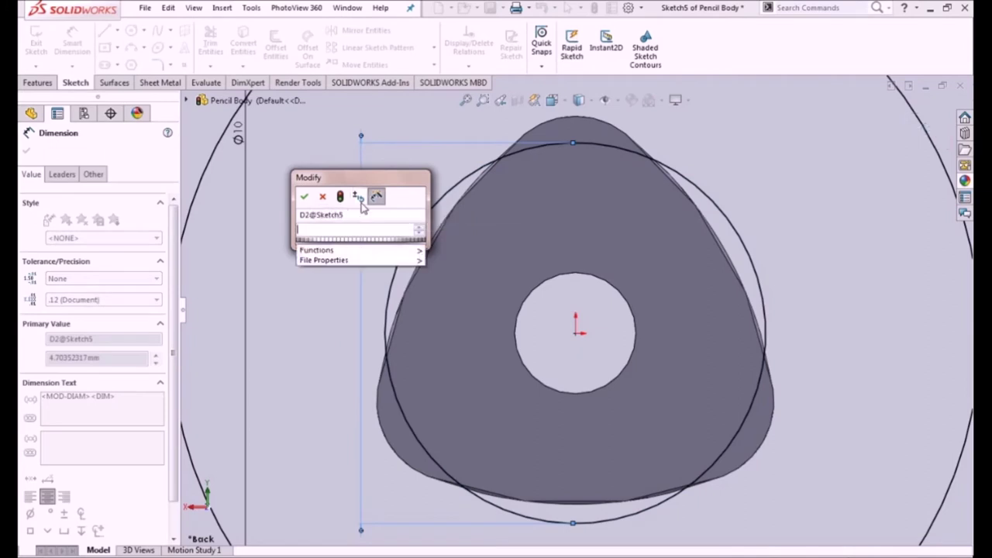
key("Return")
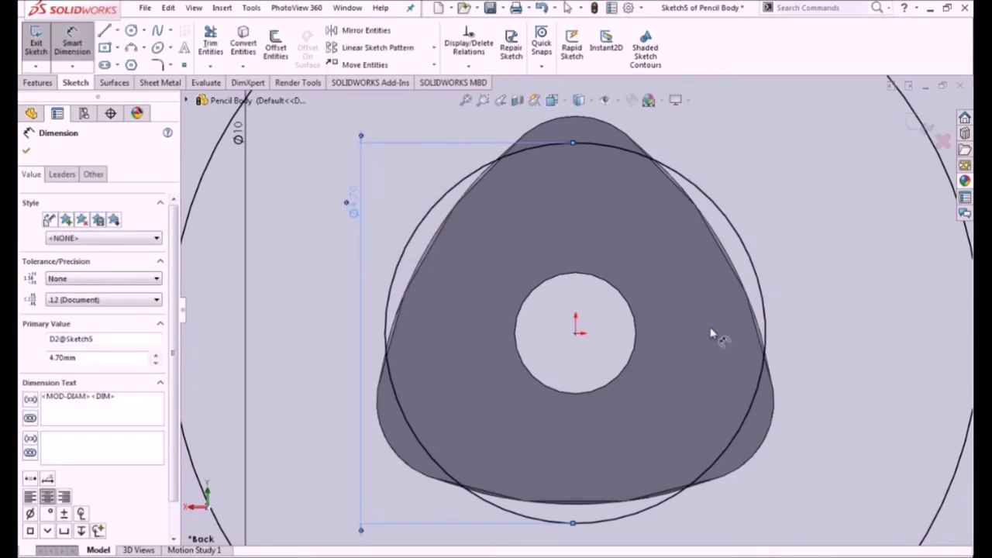
key("ctrl+b")
scroll(778, 282, "up", 3)
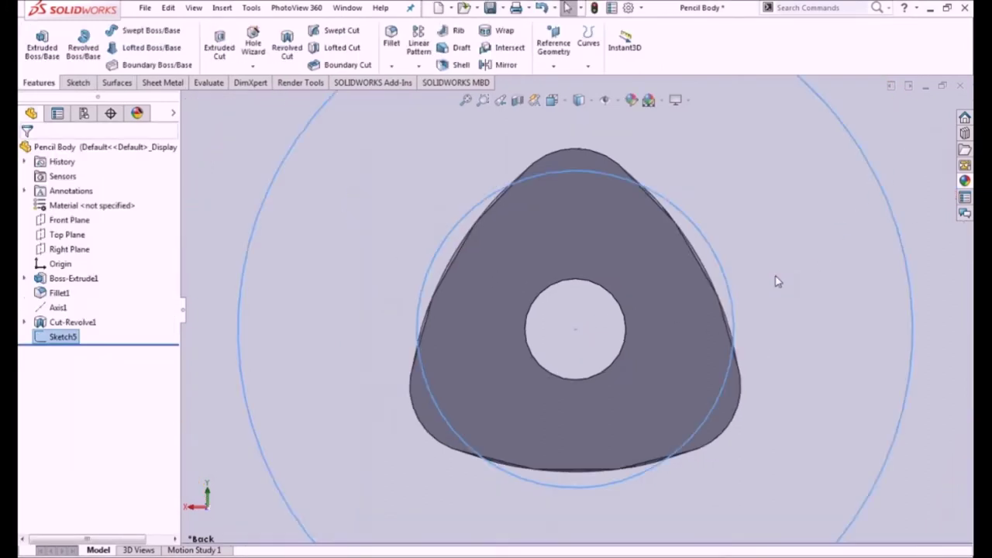
- Extrude-cut the circle sketch 7.5 mm blind into the pencil body's end
scroll(775, 281, "up", 3)
mouse_move(775, 281)
middle_mouse_down()
mouse_move(815, 248)
mouse_move(801, 260)
middle_mouse_up()
scroll(761, 275, "up", 3)
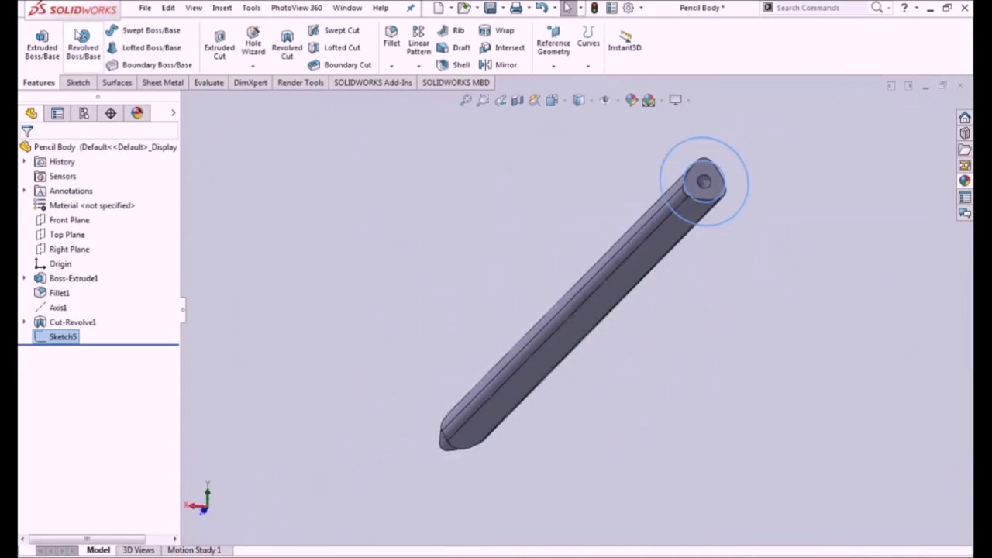
left_click(219, 43)
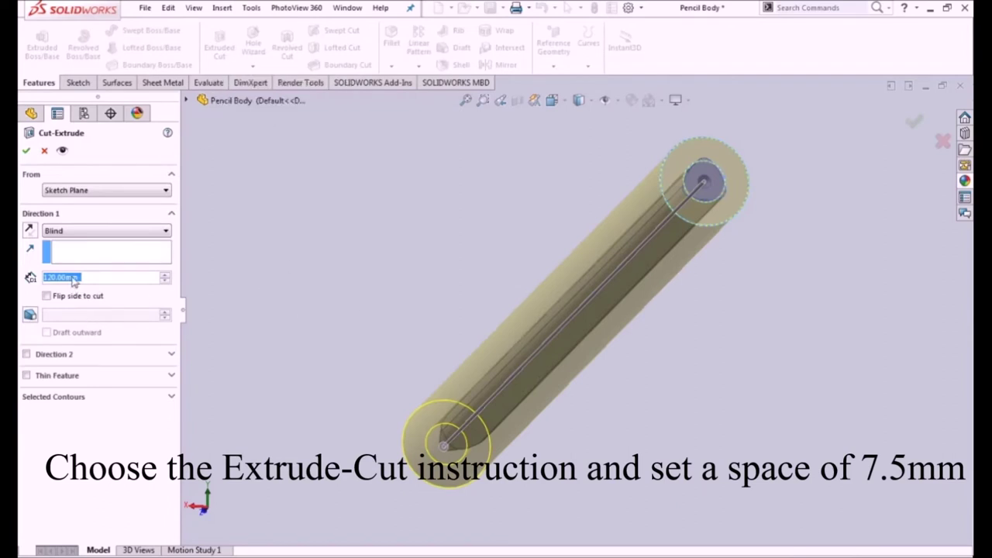
type("7.5")
key("Return")
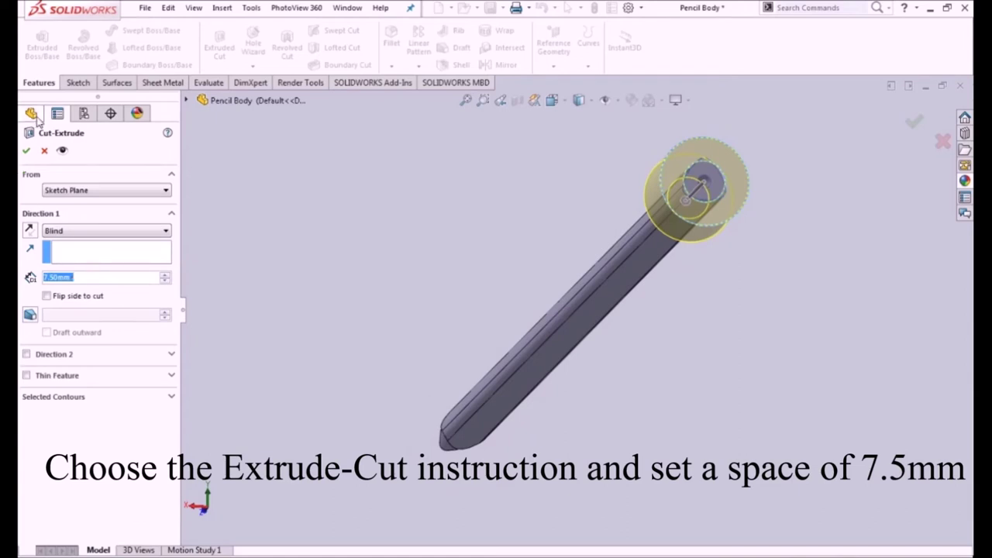
left_click(27, 151)
mouse_move(669, 321)
middle_mouse_down()
mouse_move(659, 277)
mouse_move(656, 320)
mouse_move(690, 238)
middle_mouse_up()
left_click(72, 147)
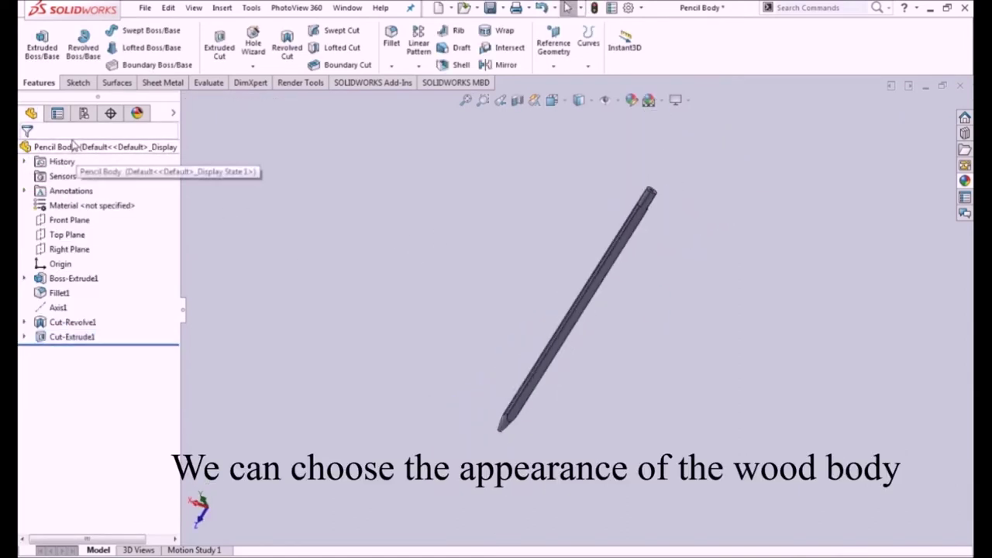
- Apply the polished ash 2d wood appearance to the whole Pencil Body
left_click(965, 181)
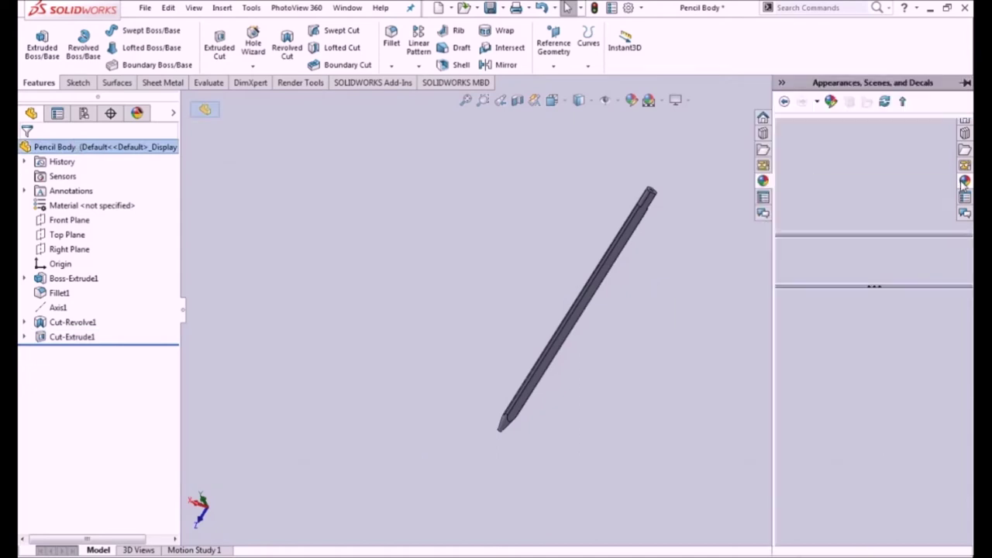
left_click(845, 200)
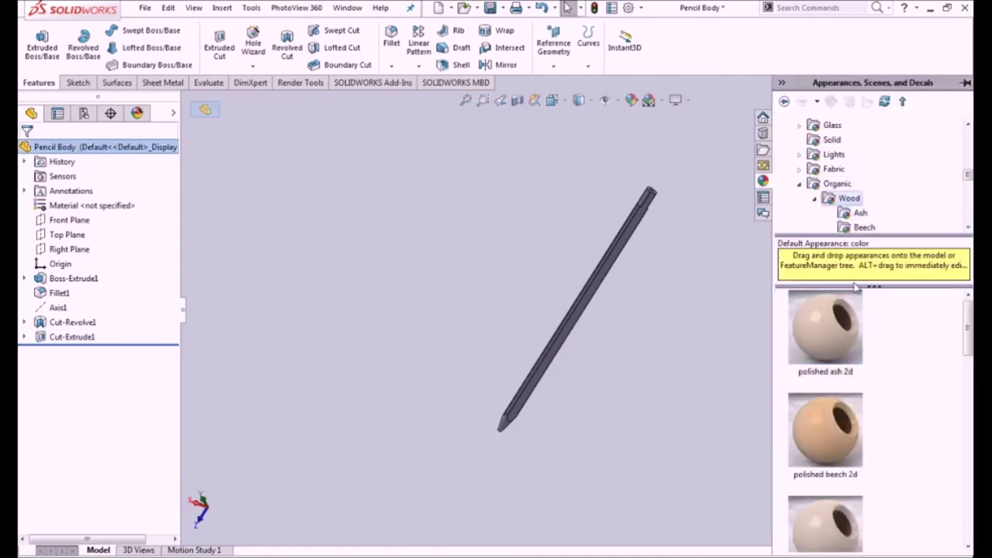
left_click(849, 331)
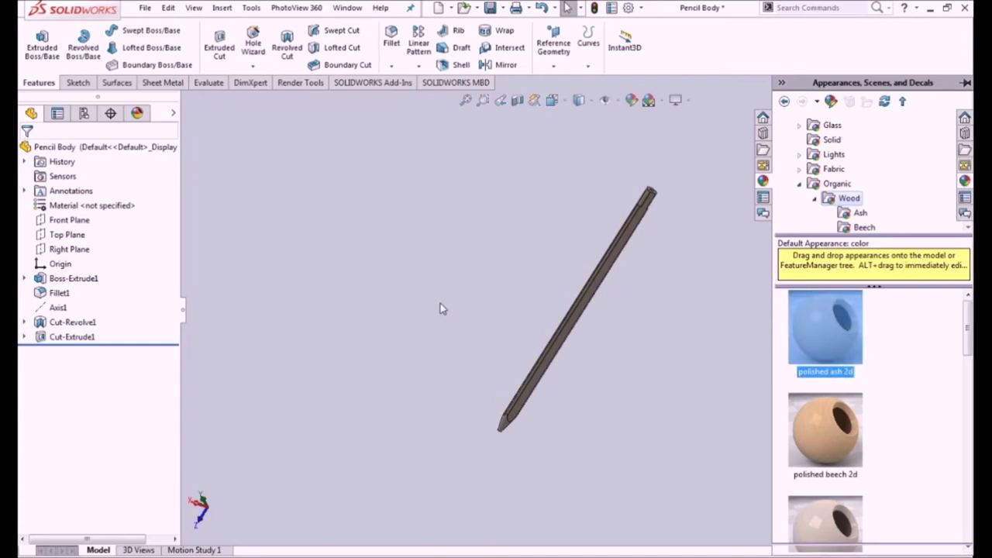
key("f")
mouse_move(609, 307)
middle_mouse_down()
mouse_move(620, 355)
mouse_move(662, 370)
middle_mouse_up()
scroll(573, 312, "up", 3)
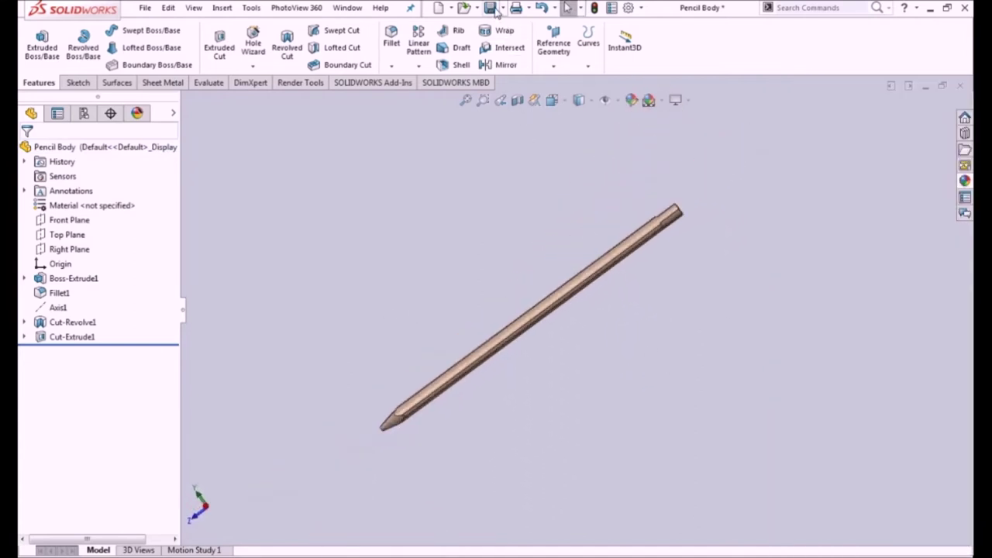
- Make the pencil's top flat face blue through the face appearance editor
scroll(644, 194, "down", 5)
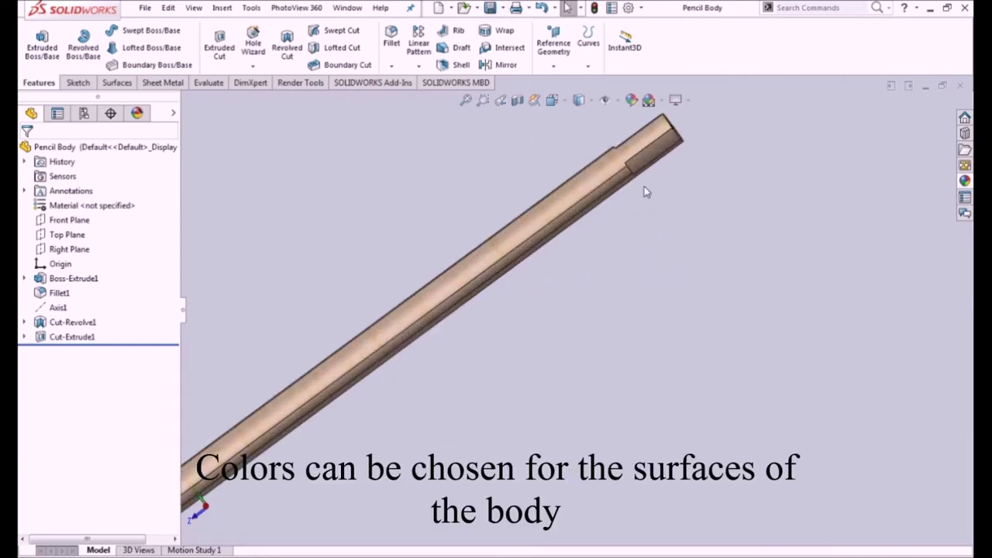
left_click(580, 206)
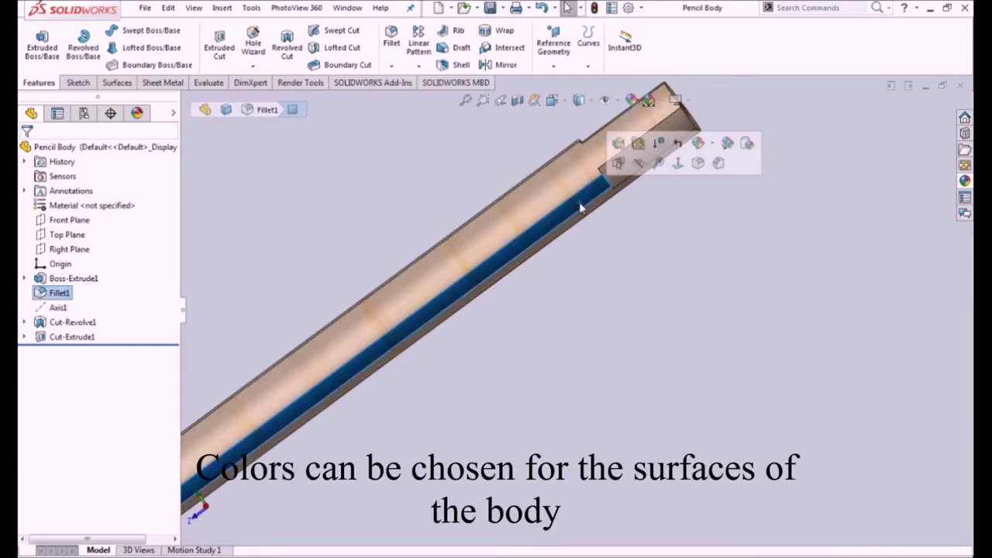
left_click(552, 204)
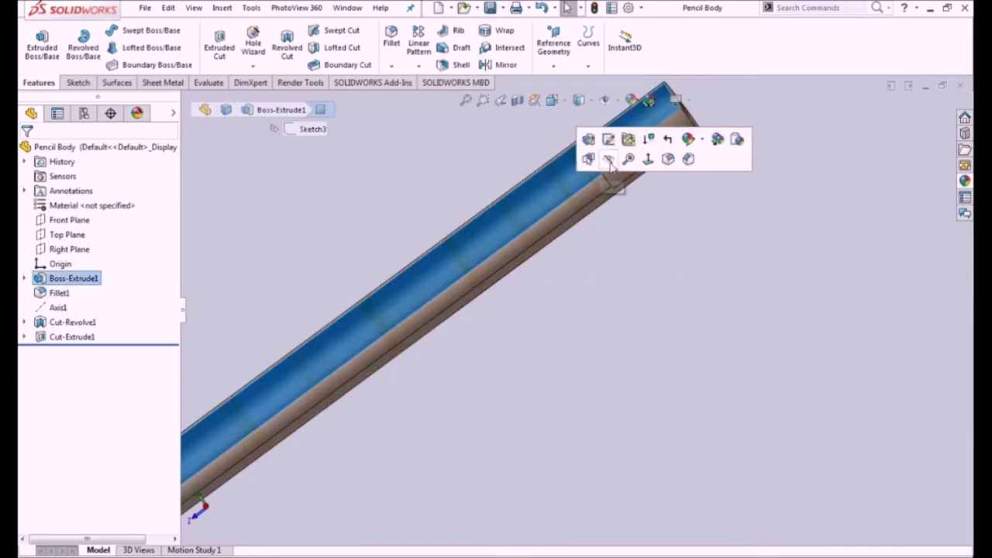
left_click(702, 141)
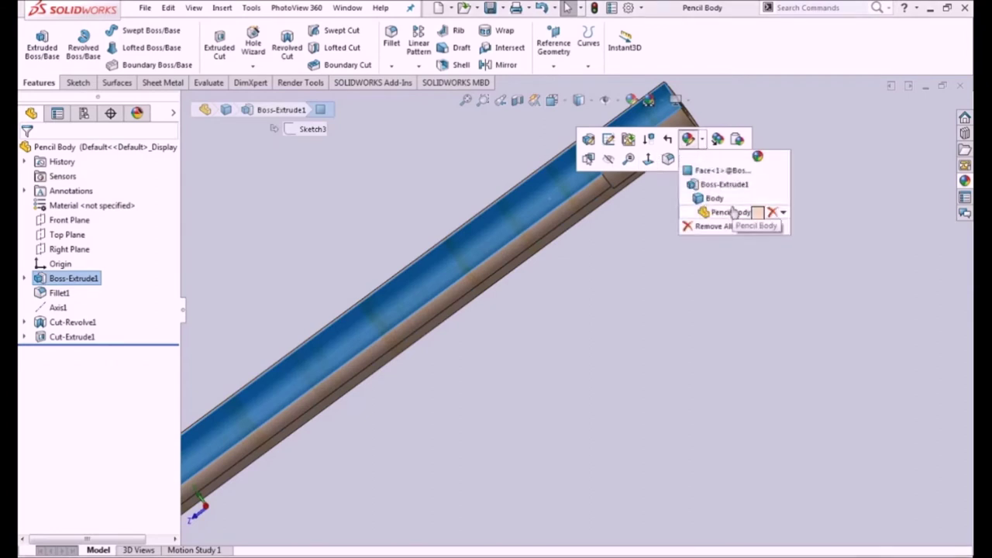
left_click(720, 172)
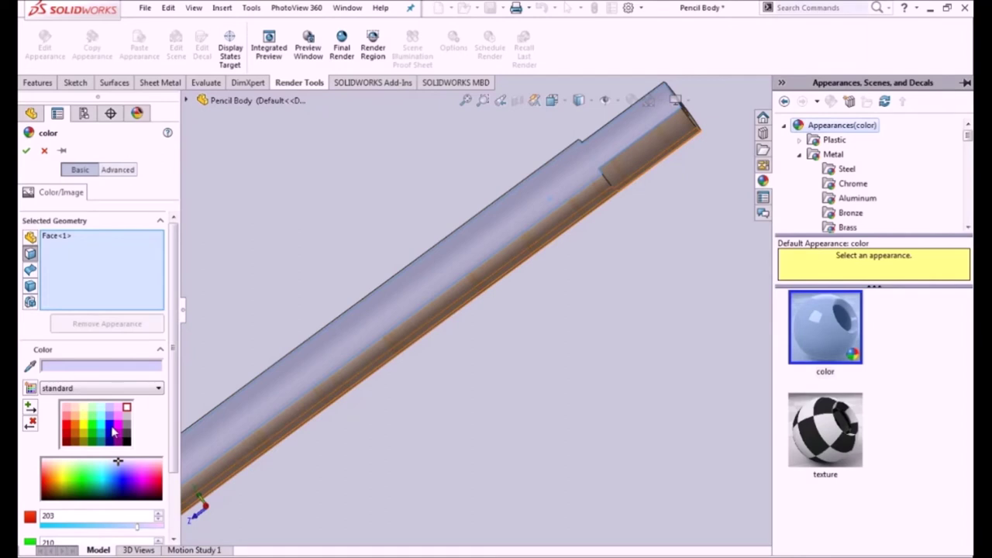
left_click(114, 432)
- Add the remaining flat side faces to the blue colouring and confirm
scroll(551, 390, "up", 3)
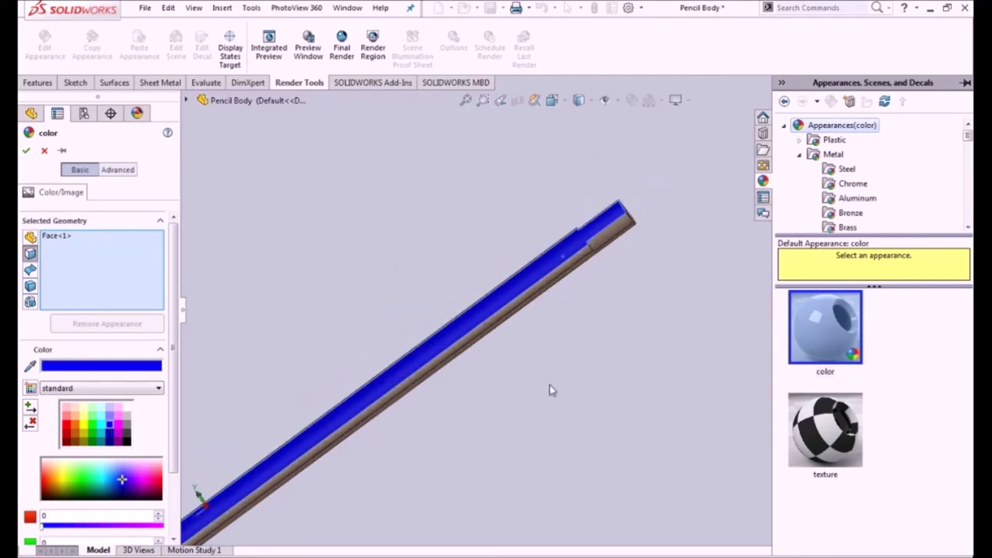
scroll(500, 275, "up", 2)
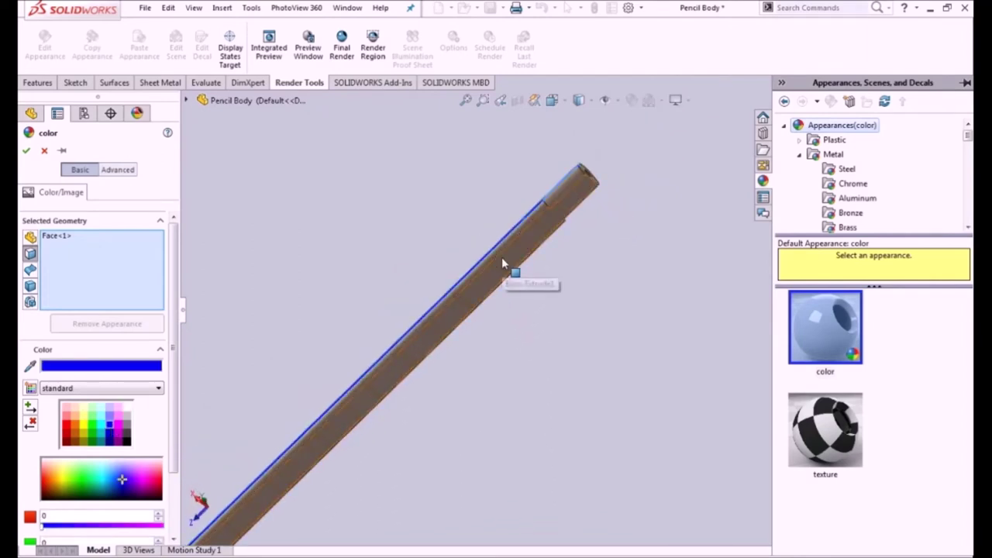
left_click(499, 278)
mouse_move(534, 342)
middle_mouse_down()
mouse_move(449, 295)
mouse_move(414, 292)
middle_mouse_up()
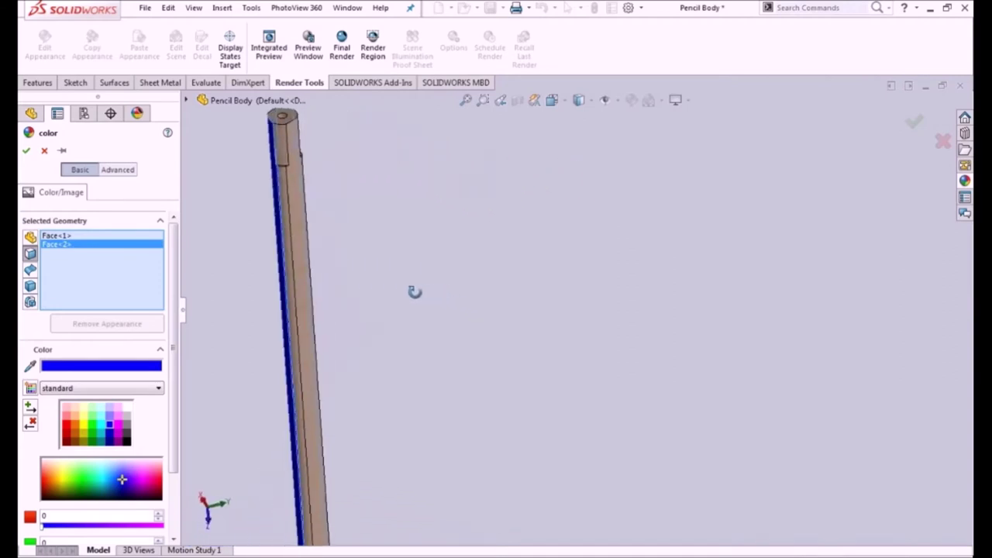
left_click(295, 220)
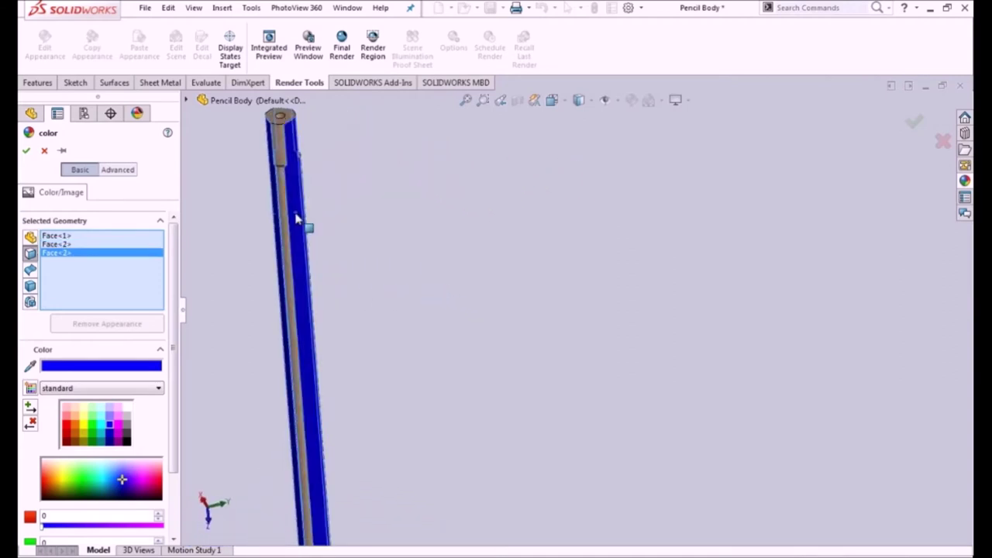
left_click(27, 153)
middle_click_drag(233, 199, 321, 210)
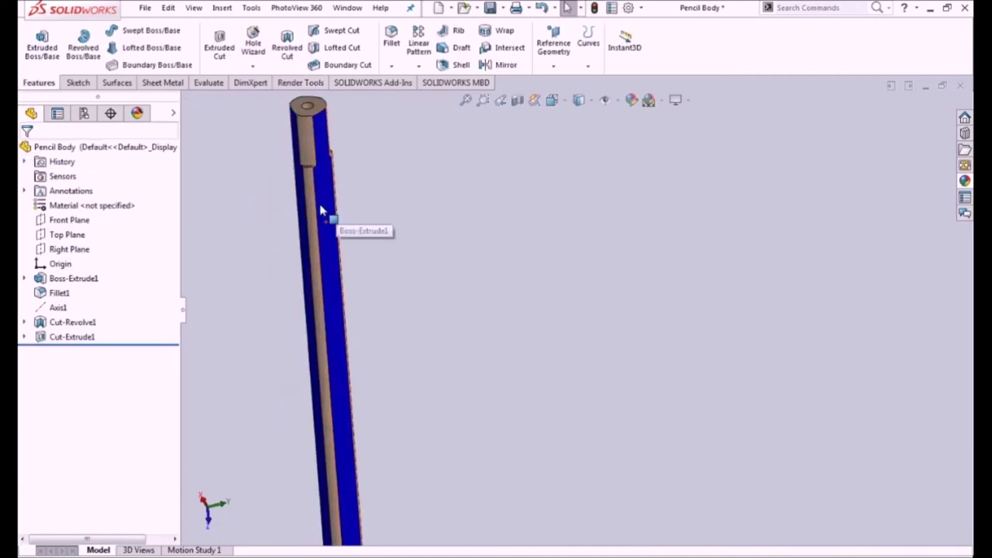
- Recolour one rounded stripe face of the pencil light grey
left_click(310, 206)
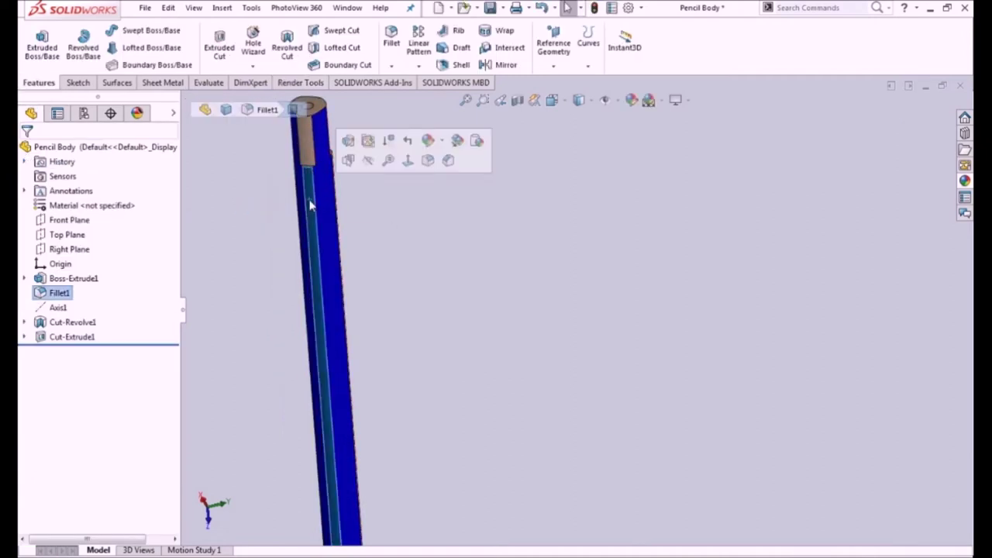
left_click(444, 144)
left_click(461, 172)
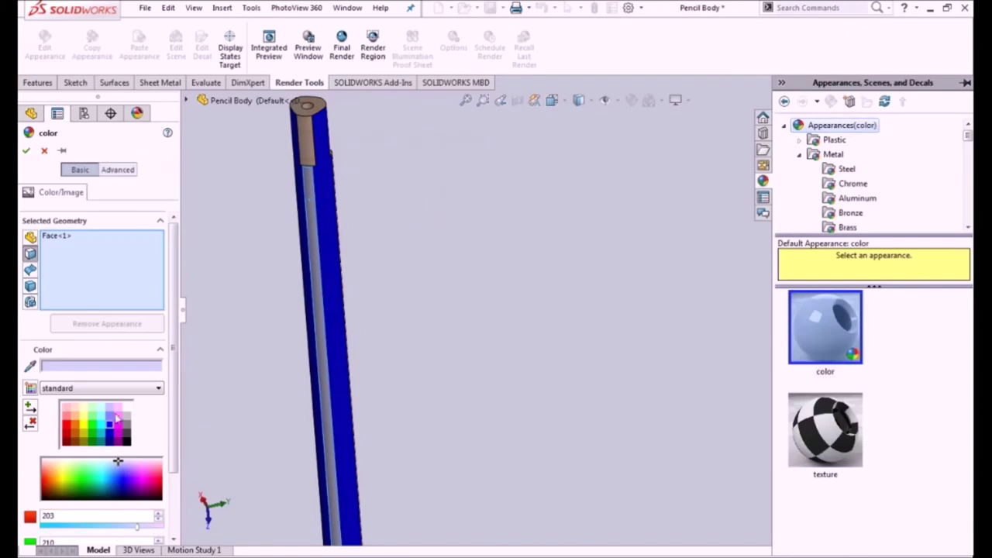
left_click(128, 430)
mouse_move(466, 348)
middle_mouse_down()
mouse_move(558, 368)
mouse_move(613, 411)
middle_mouse_up()
scroll(509, 280, "down", 3)
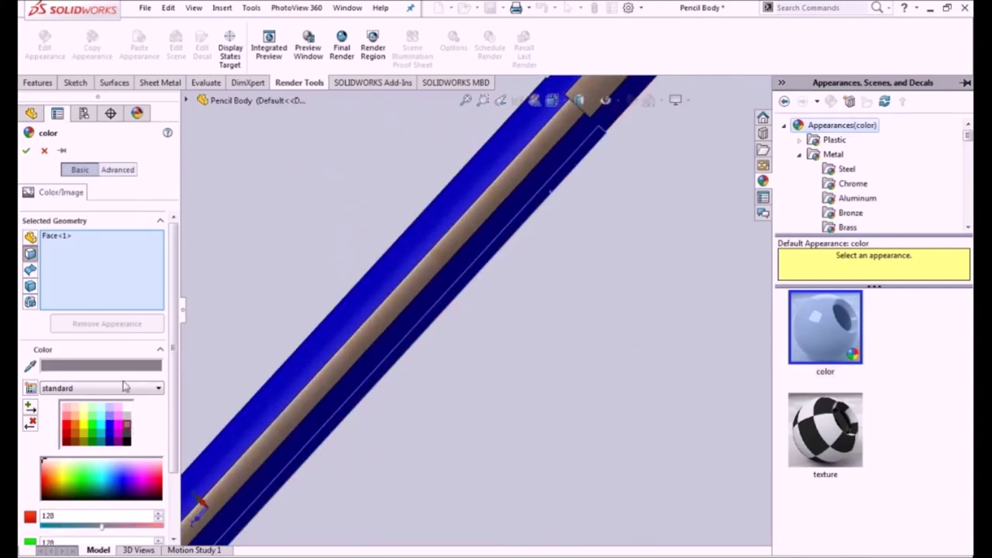
mouse_move(443, 390)
middle_mouse_down()
mouse_move(323, 281)
mouse_move(176, 399)
middle_mouse_up()
left_click(127, 417)
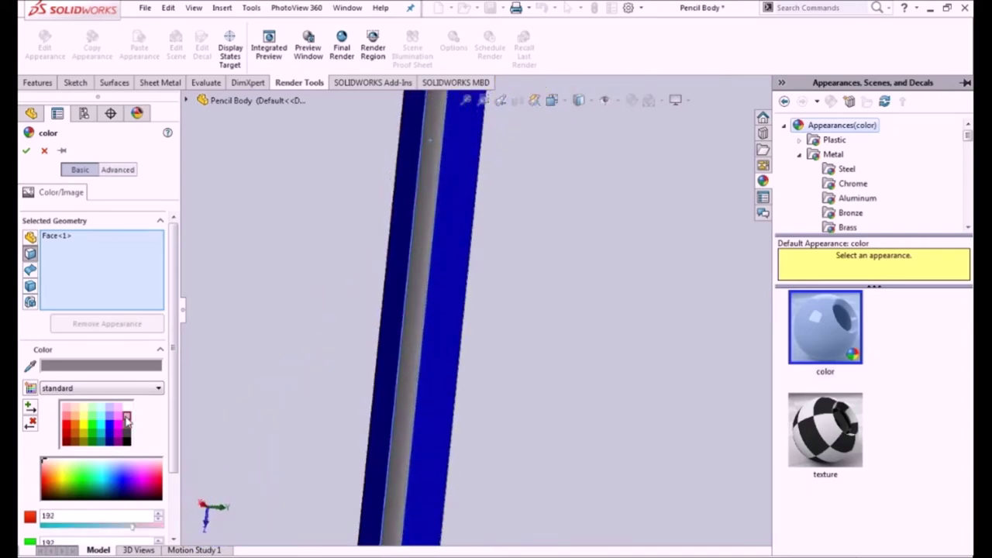
- Add the second and third stripe faces to the light grey colouring and confirm
mouse_move(427, 377)
middle_mouse_down()
mouse_move(606, 370)
mouse_move(682, 424)
middle_mouse_up()
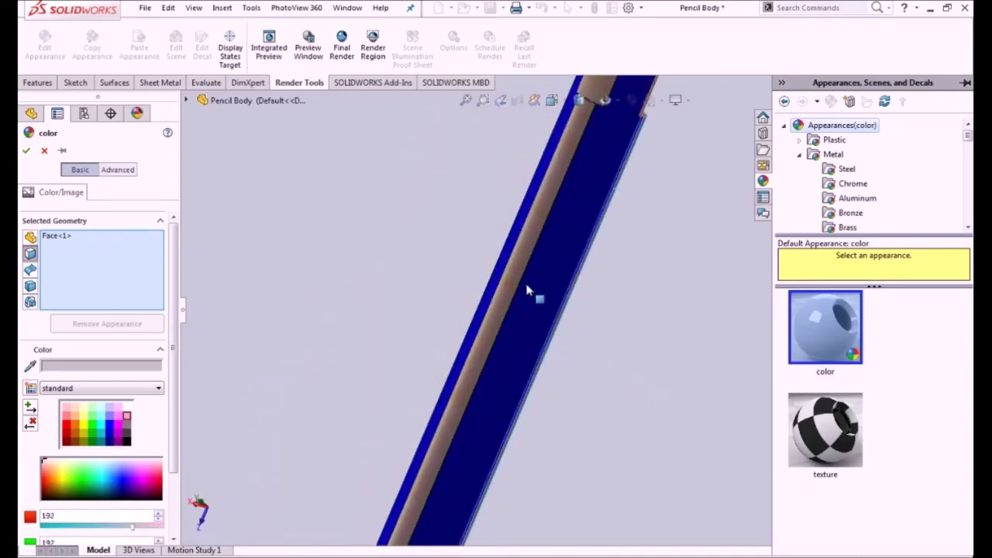
left_click(517, 285)
left_click(513, 283)
middle_click_drag(387, 284, 522, 348)
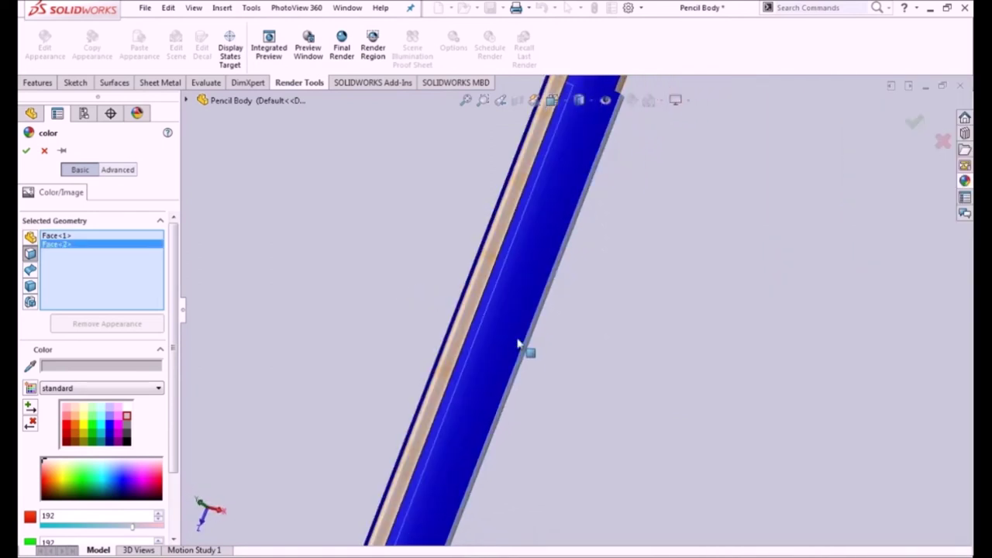
left_click(481, 288)
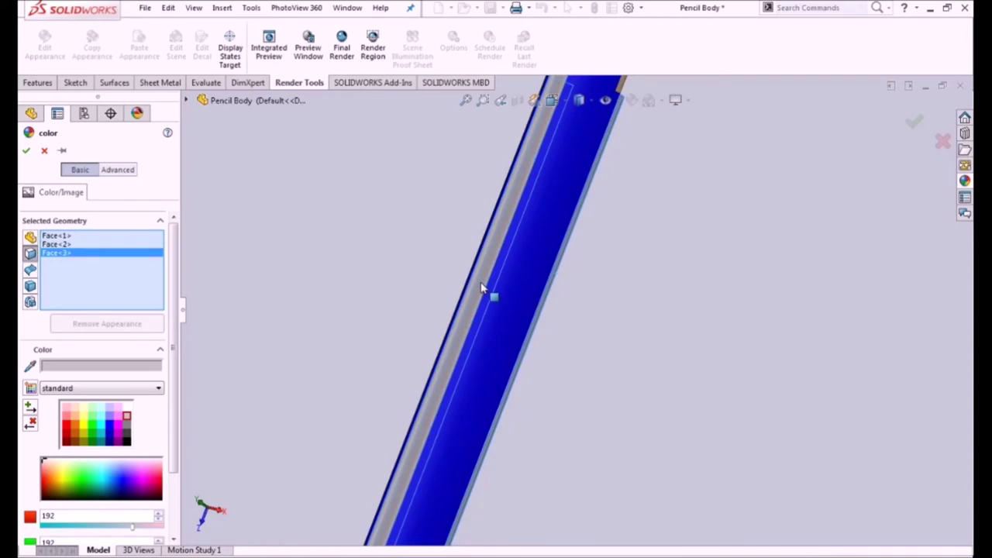
left_click(26, 151)
scroll(461, 318, "up", 3)
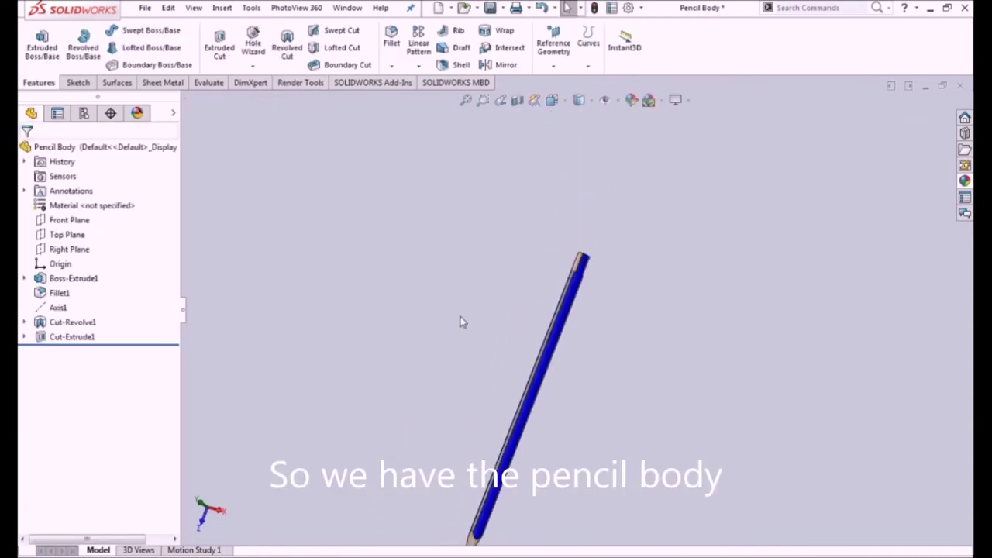
- Inspect the finished pencil body and save the Pencil Body part
scroll(585, 387, "down", 2)
mouse_move(586, 388)
middle_mouse_down()
mouse_move(599, 444)
mouse_move(582, 520)
mouse_move(606, 314)
middle_mouse_up()
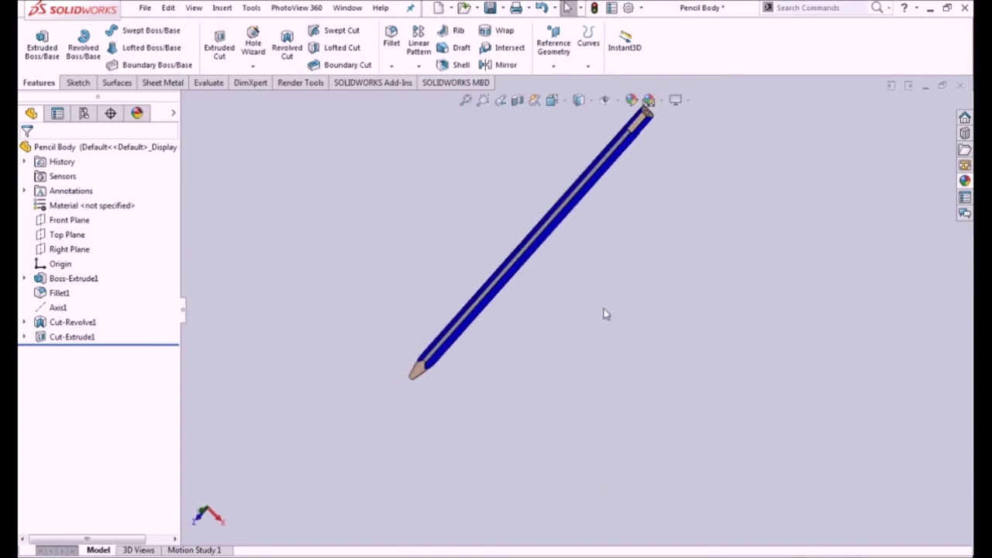
left_click(491, 7)
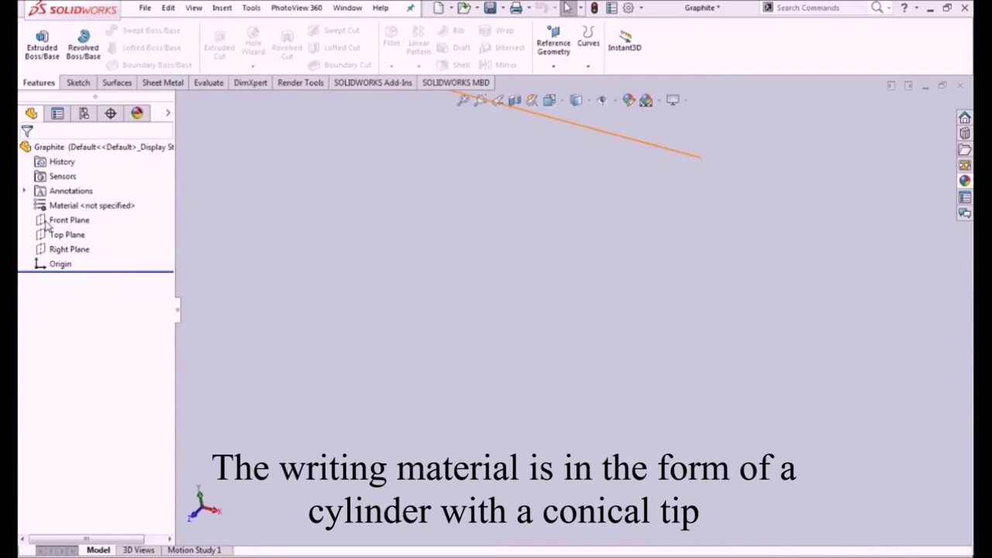
- Sketch the lead profile from lines on the Graphite part's Front Plane
left_click(58, 220)
left_click(58, 204)
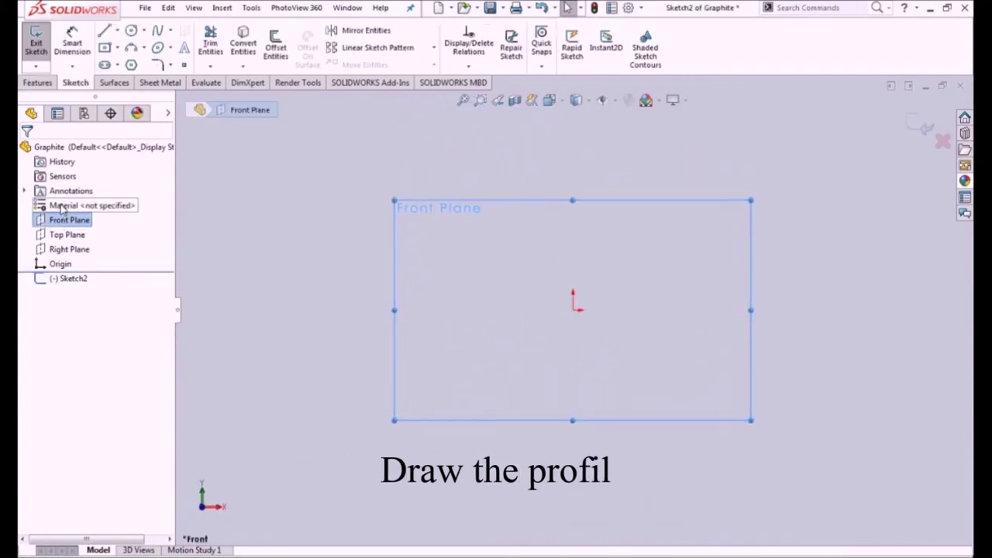
left_click(109, 31)
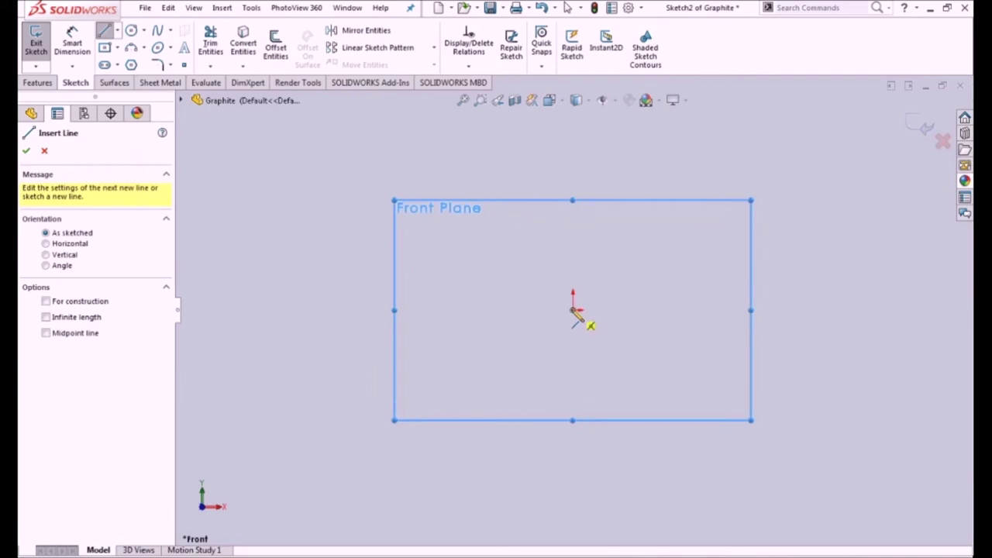
left_click(573, 310)
left_click(573, 473)
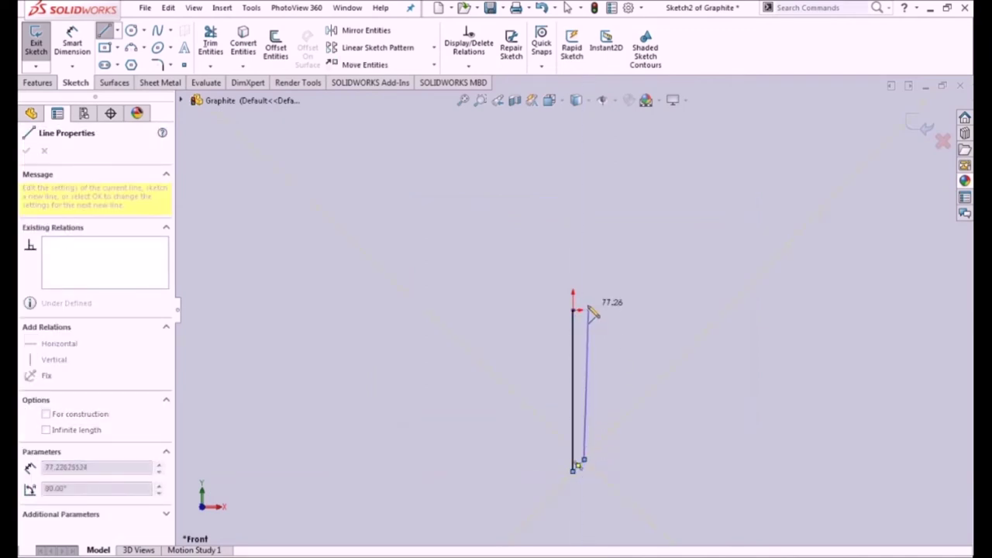
left_click(583, 310)
left_click(574, 310)
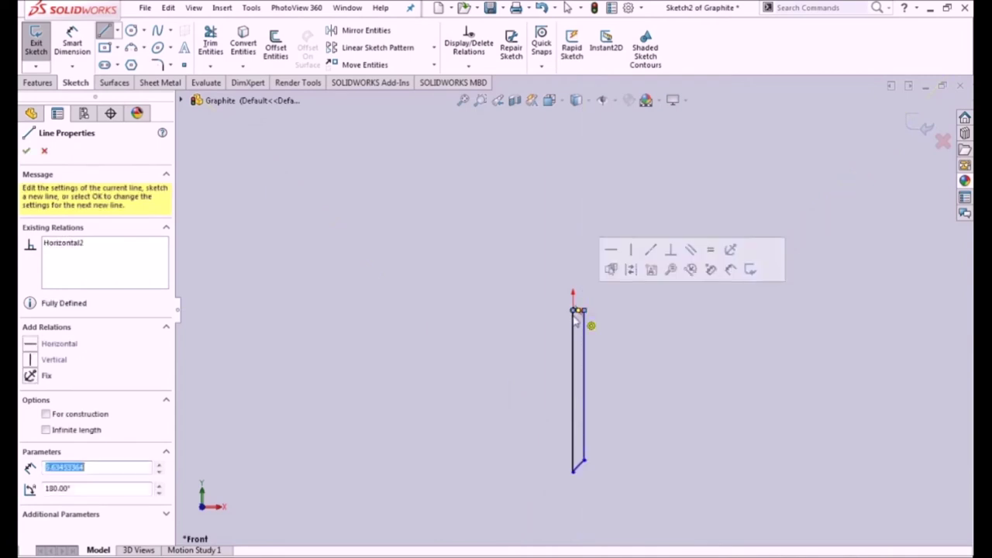
scroll(601, 496, "down", 3)
- Dimension the lead's tip angle between the vertical and slanted lines to 12.5°
key("Escape")
left_click(72, 43)
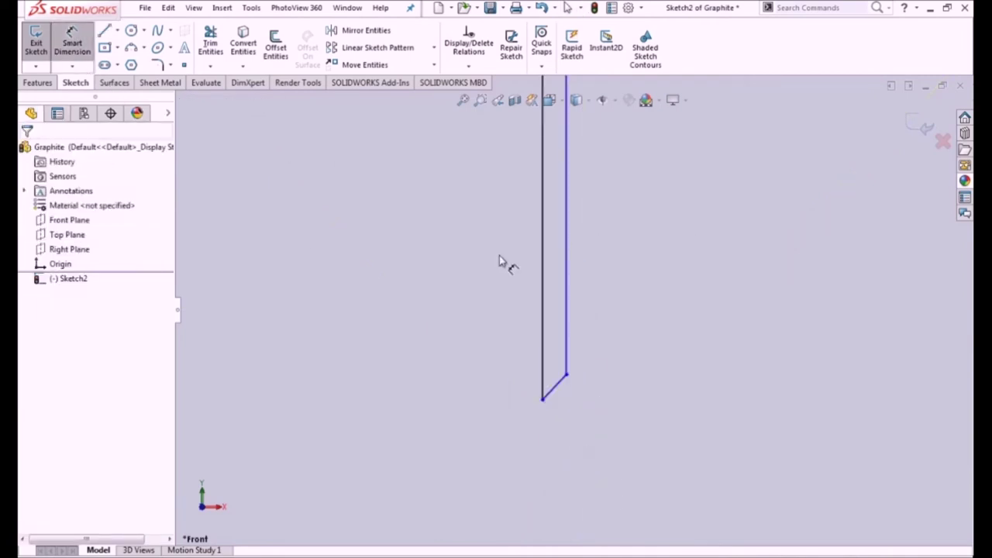
left_click(548, 392)
left_click(555, 385)
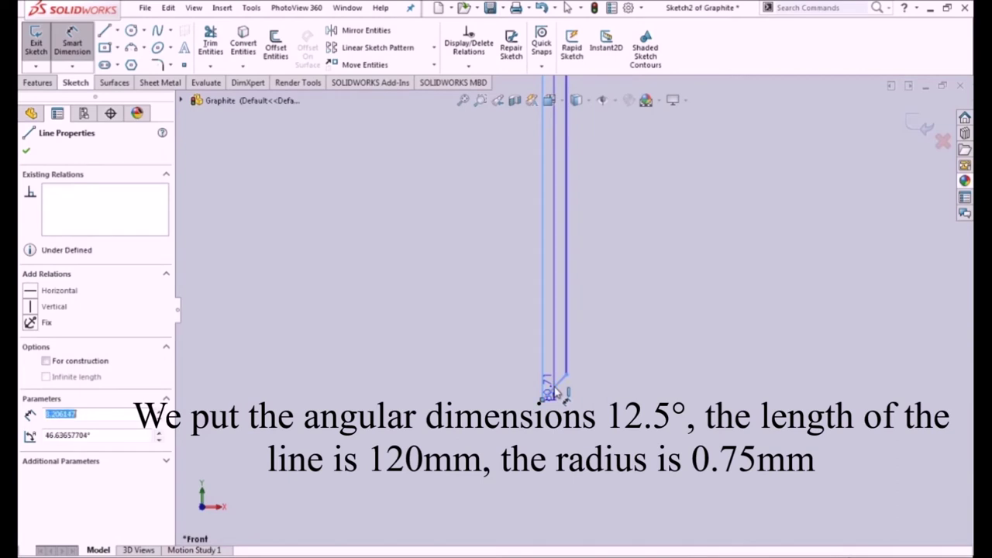
left_click(631, 285)
type("12.5")
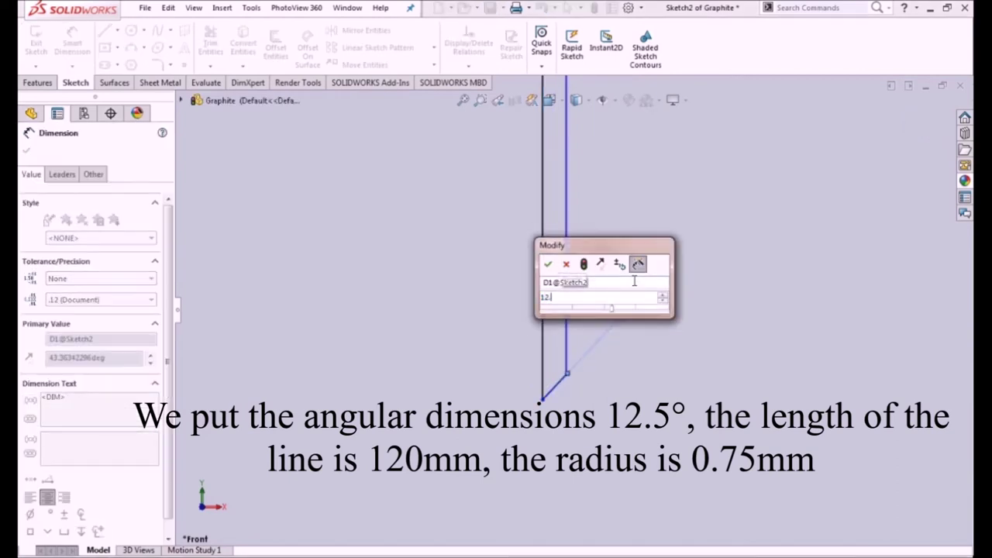
key("Return")
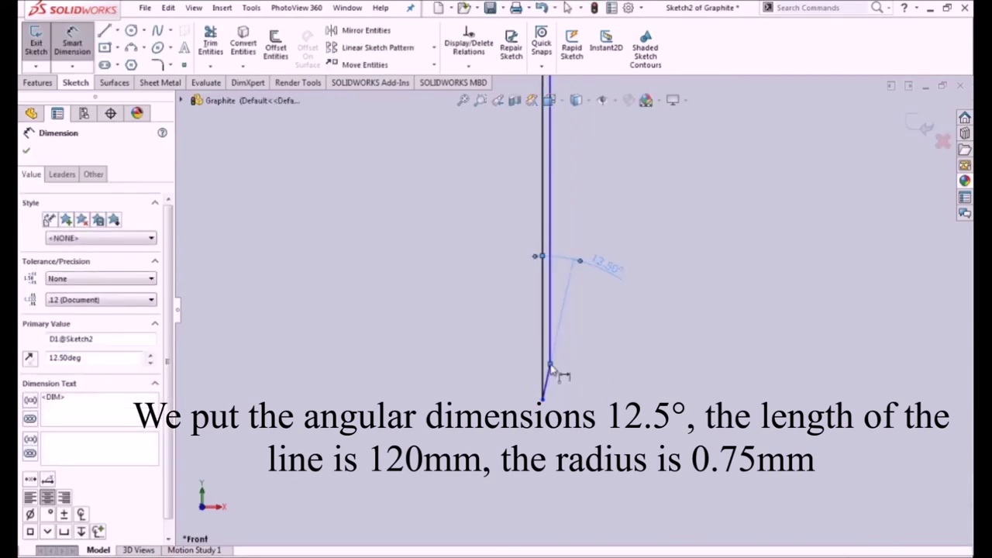
scroll(573, 380, "up", 2)
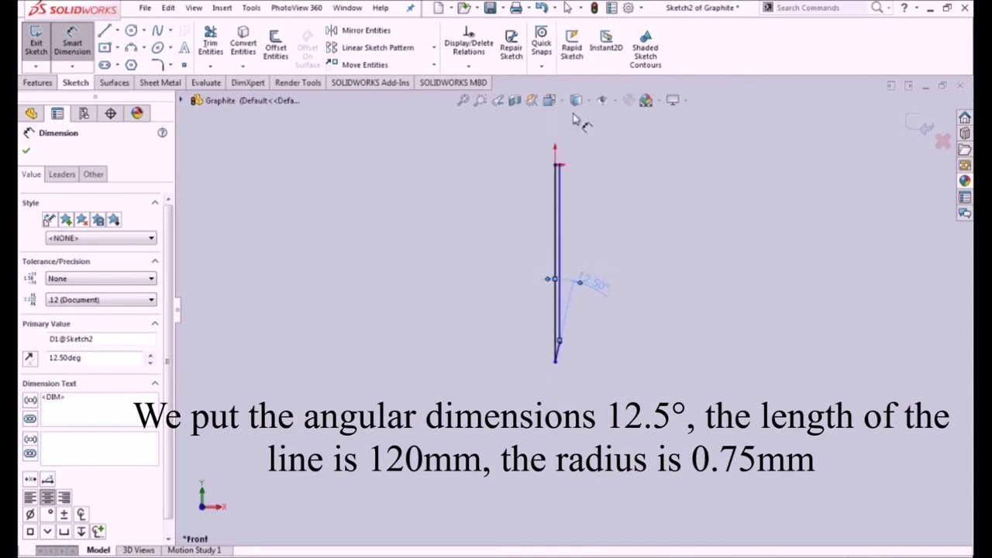
key("Escape")
- Dimension the right line's length to 120 mm
left_click(564, 209)
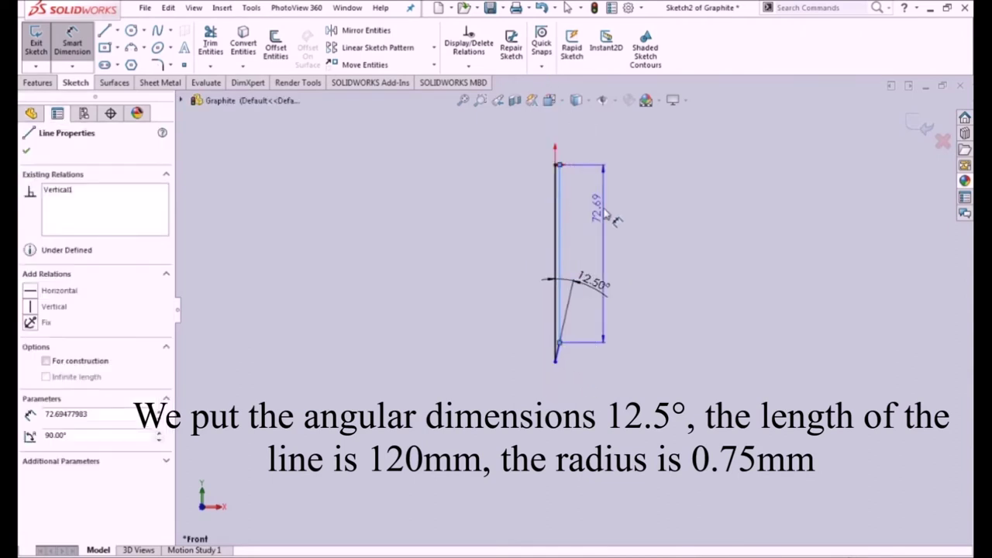
left_click(624, 215)
type("120")
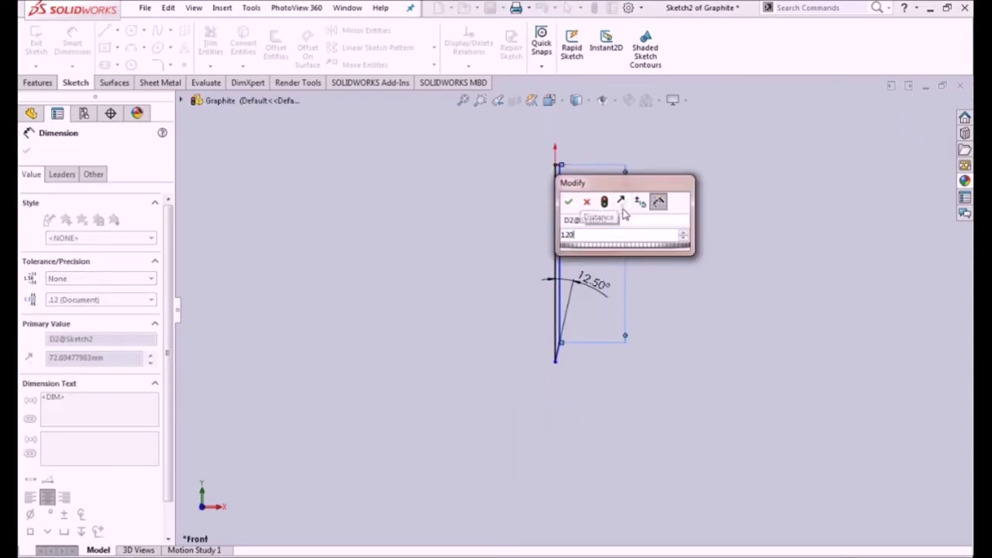
key("Return")
scroll(551, 186, "down", 2)
scroll(589, 261, "down", 2)
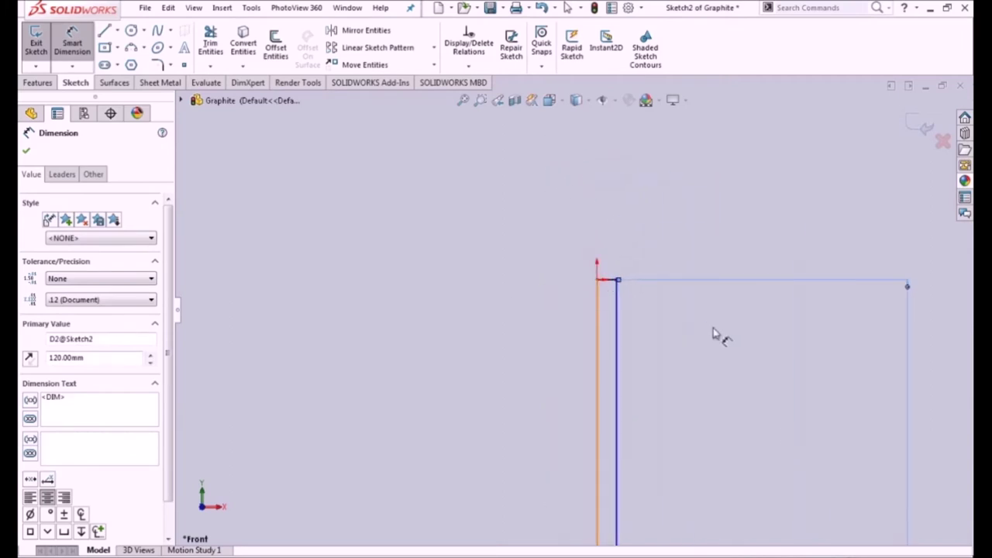
- Set the width between the two vertical lines to 0.75 mm and exit the sketch
left_click(617, 318)
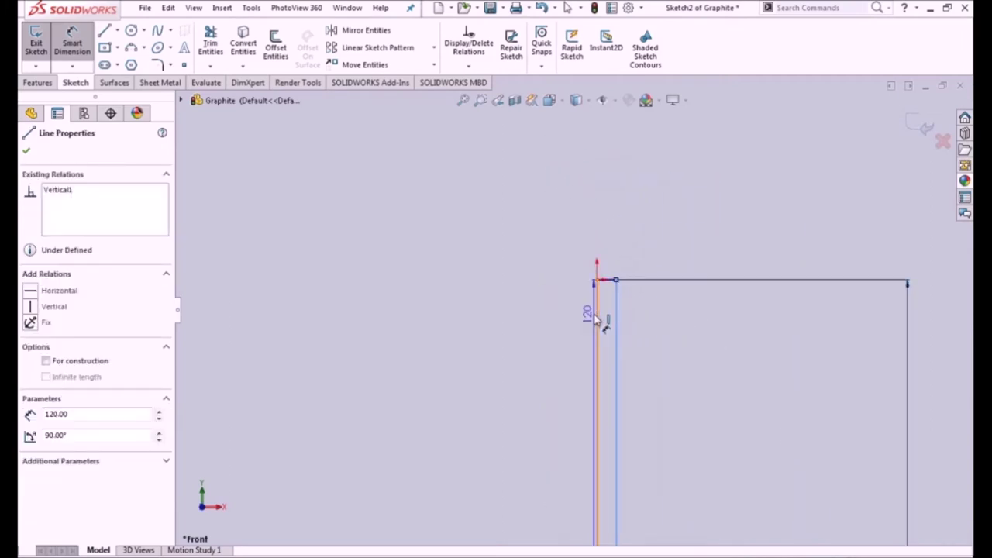
left_click(596, 314)
left_click(500, 221)
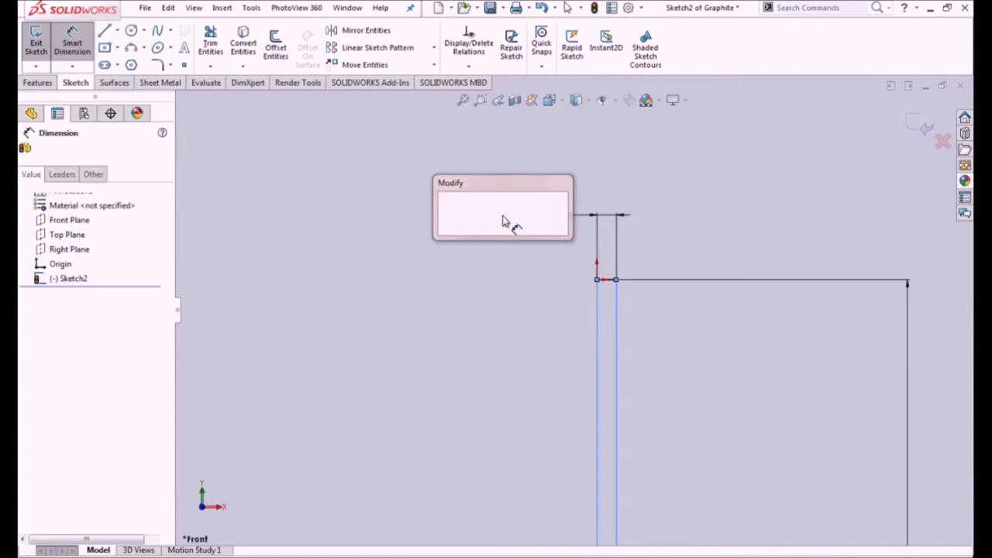
type("0.75")
key("Return")
key("f")
scroll(597, 466, "down", 2)
scroll(603, 426, "down", 3)
scroll(616, 408, "down", 2)
scroll(589, 405, "up", 3)
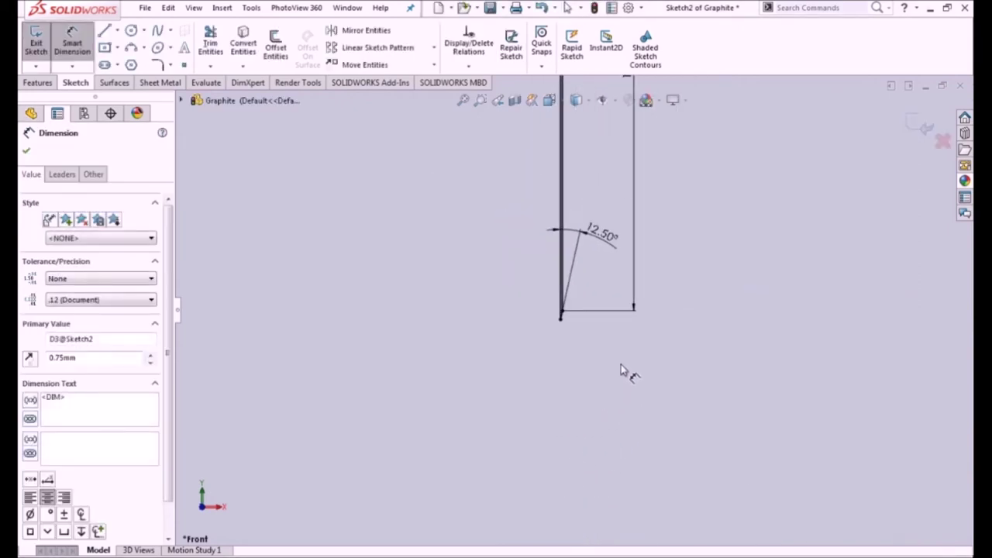
left_click(916, 132)
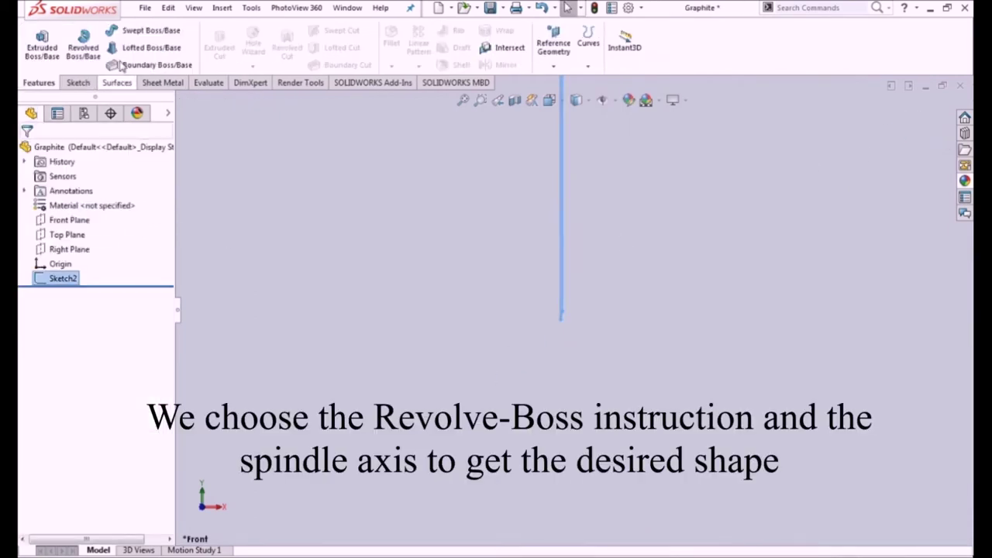
- Revolve Sketch2 360° about Line1 to form the pointed lead, Revolve1
left_click(75, 53)
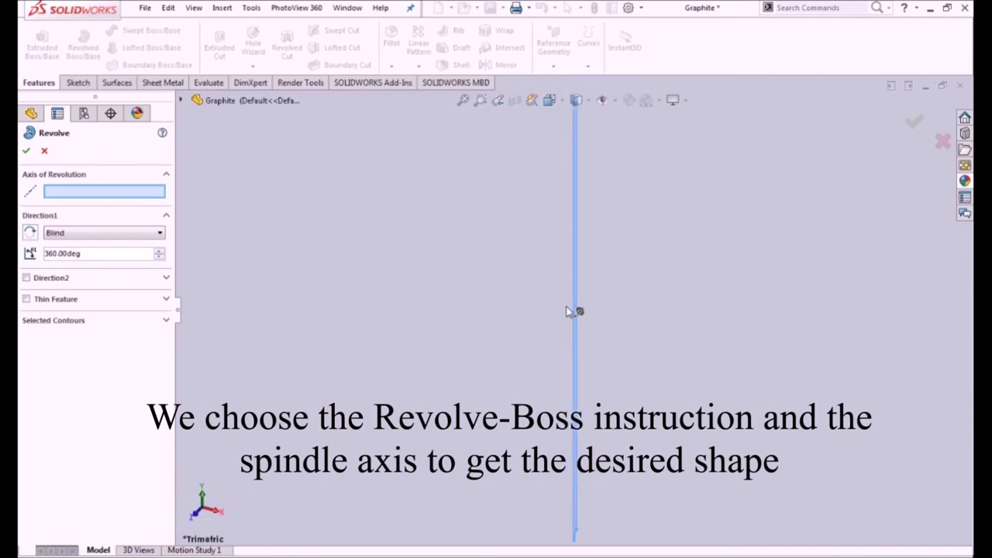
left_click(553, 357)
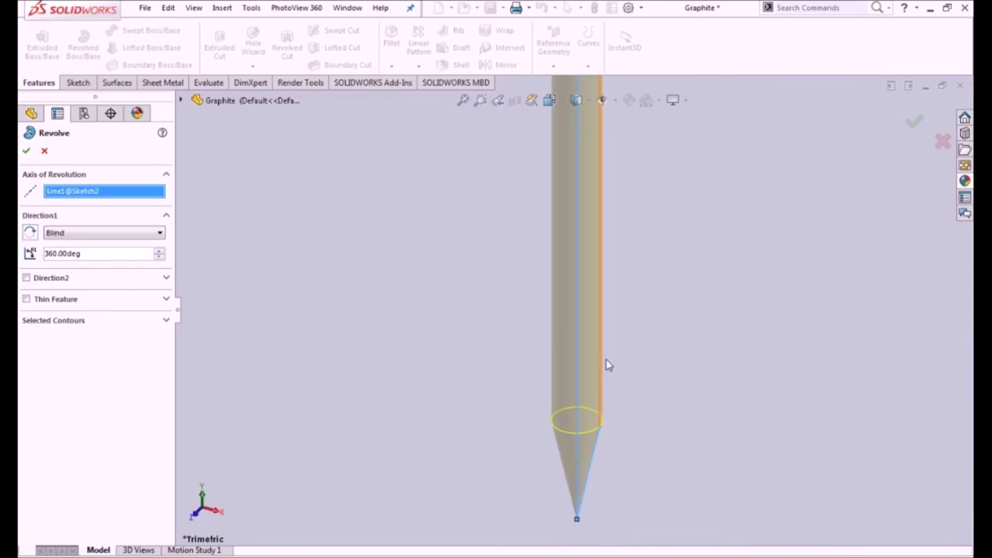
left_click(27, 152)
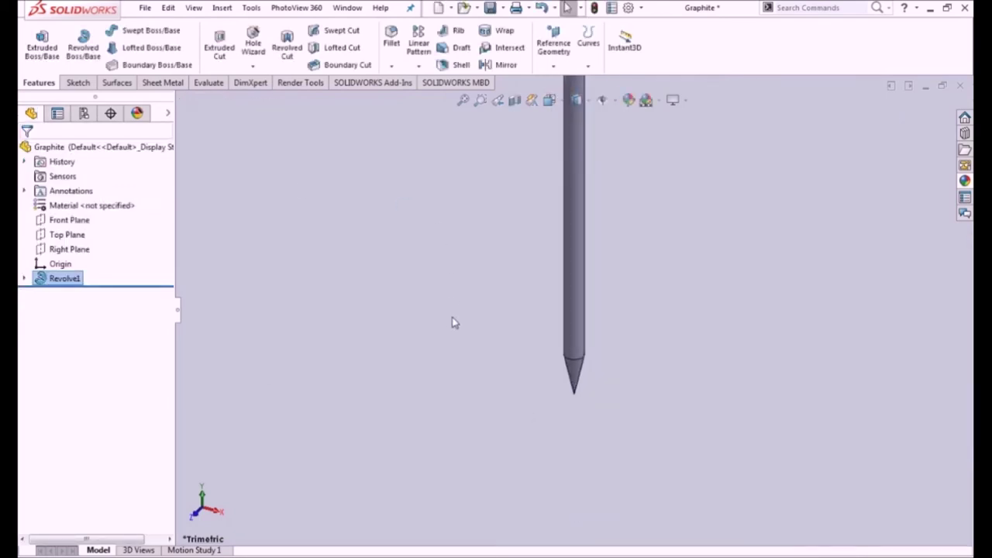
mouse_move(620, 286)
middle_mouse_down()
mouse_move(605, 195)
mouse_move(655, 245)
mouse_move(594, 273)
middle_mouse_up()
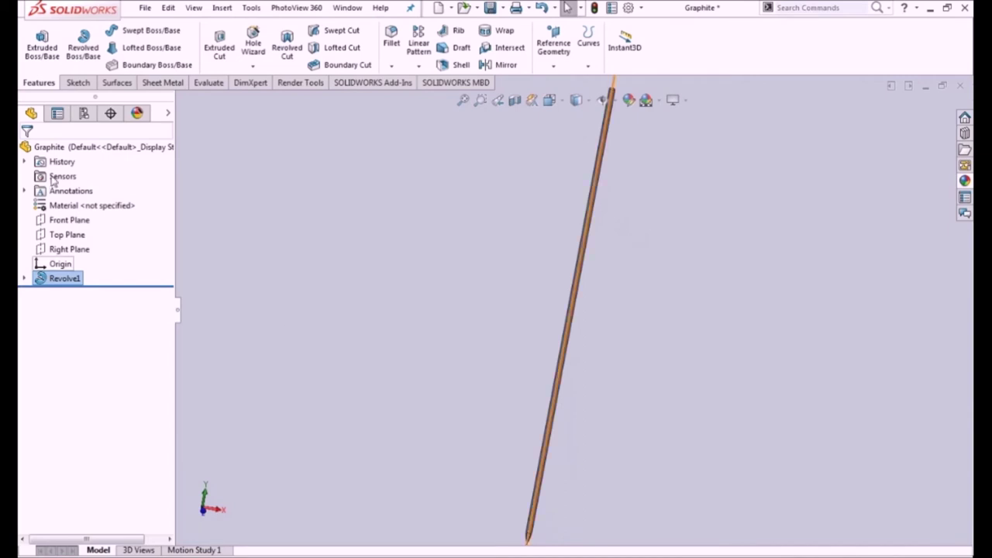
left_click(54, 147)
- Colour the whole Graphite part grey (RGB 128)
right_click(59, 149)
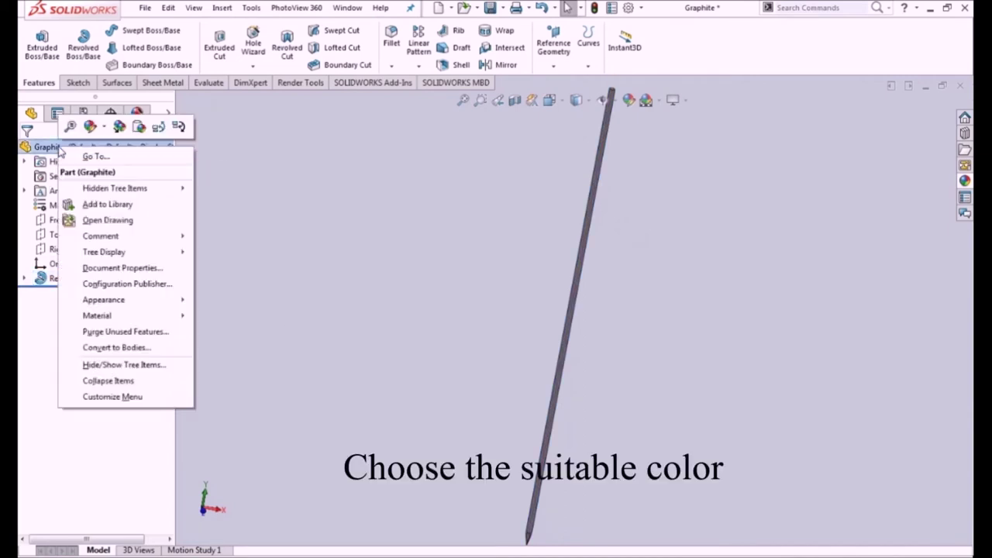
left_click(102, 132)
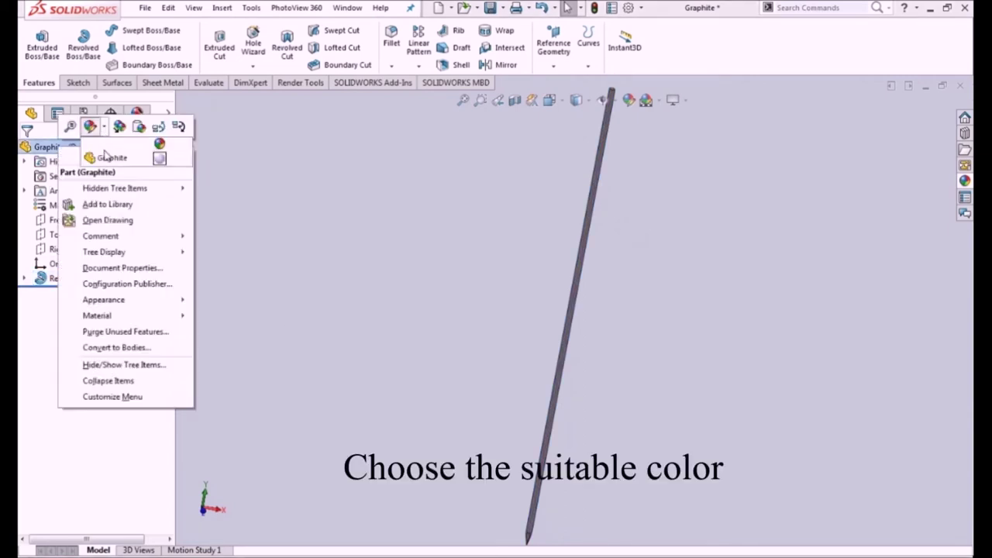
left_click(108, 157)
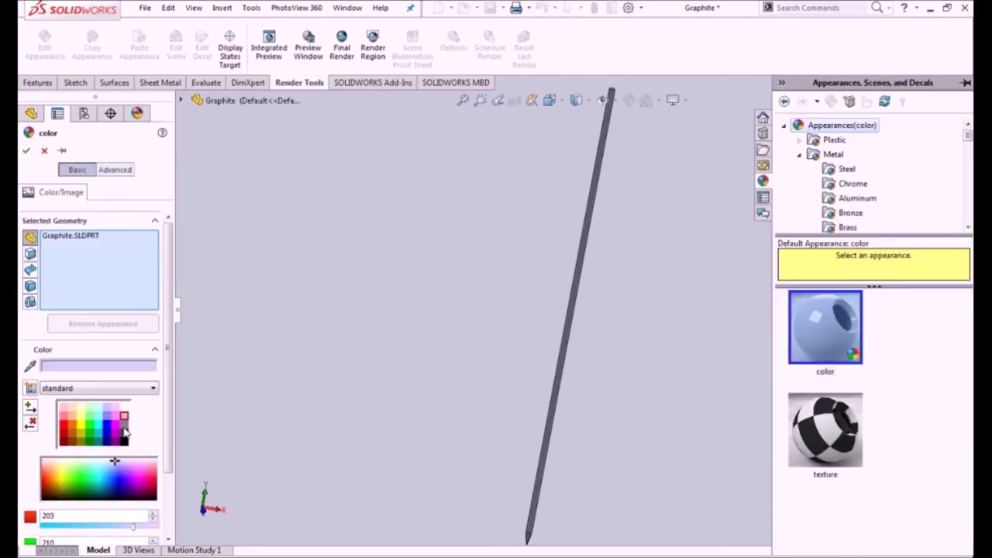
left_click(124, 431)
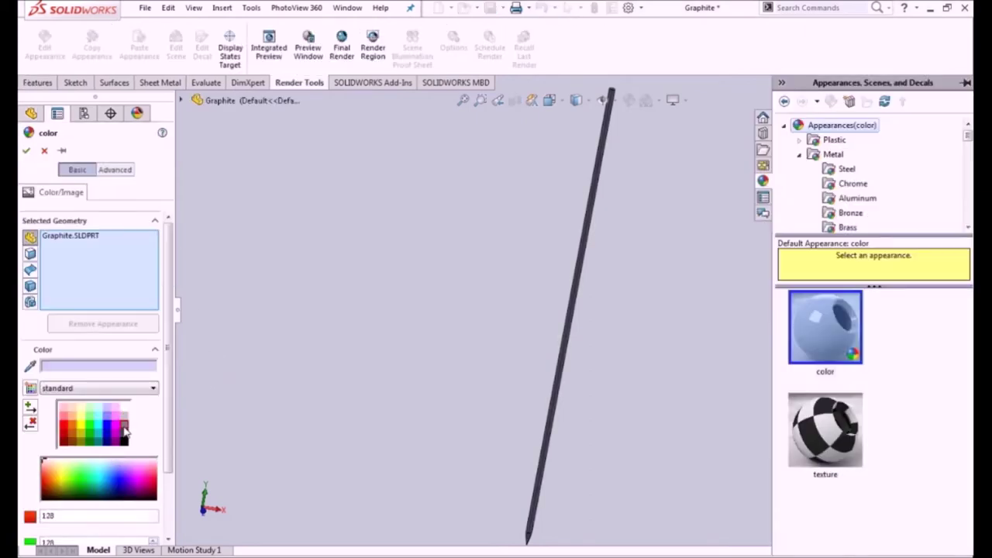
left_click(25, 152)
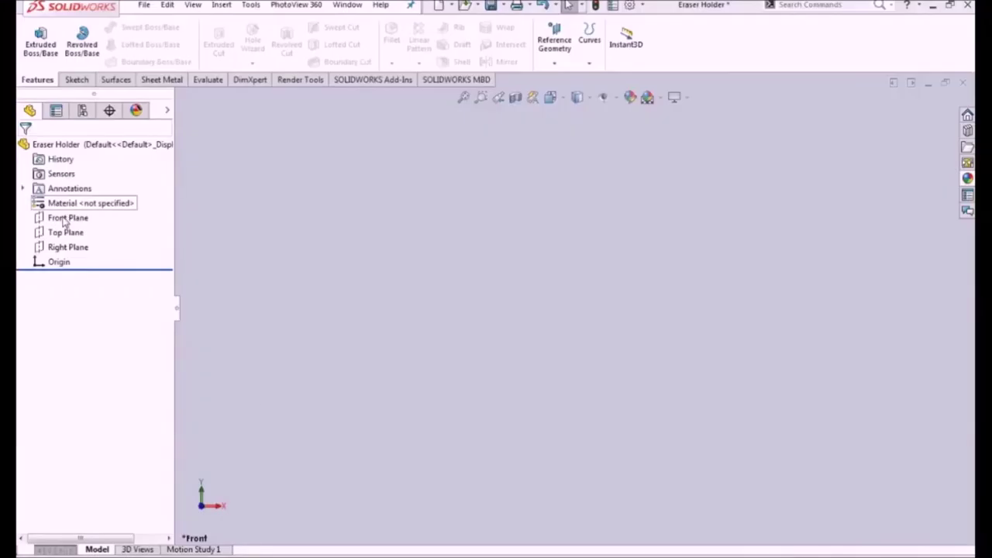
- Draw two concentric circles at the origin on the Eraser Holder's Front Plane
left_click(66, 220)
left_click(77, 198)
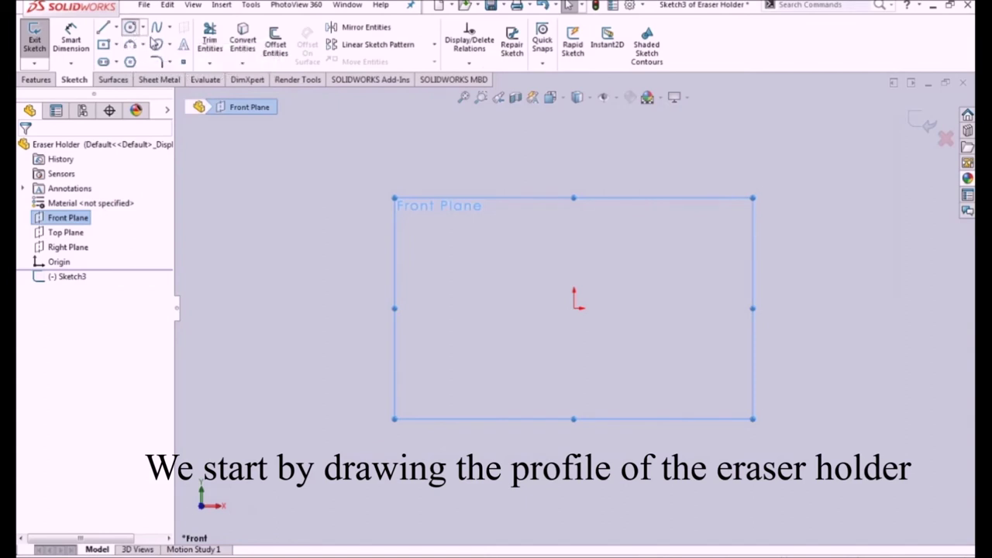
left_click(131, 28)
left_click(574, 307)
left_click(610, 308)
left_click(573, 308)
left_click(618, 305)
- Dimension the circles to Ø5.1 mm outer and Ø4.7 mm inner and finish the sketch
left_click(91, 40)
left_click(604, 321)
left_click(475, 376)
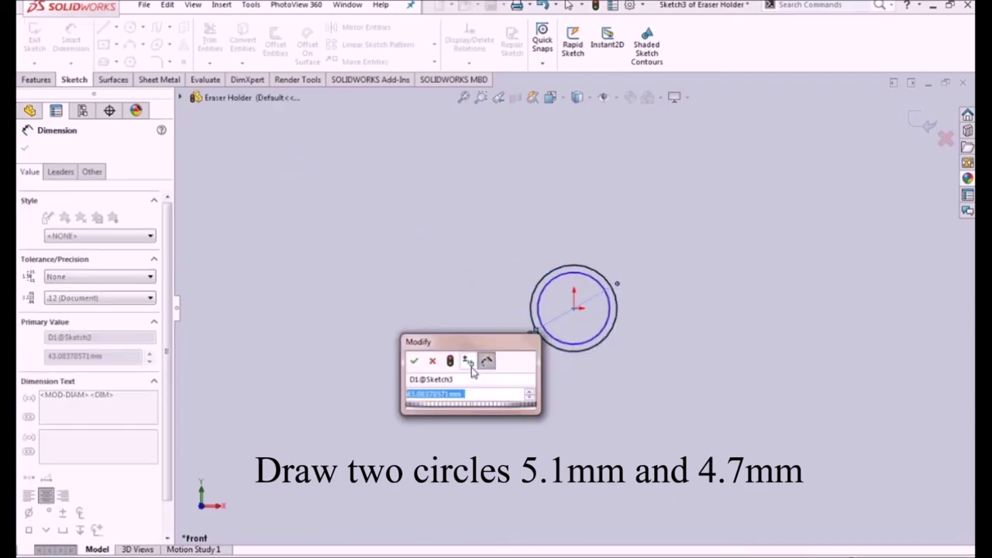
type("5.1")
key("Return")
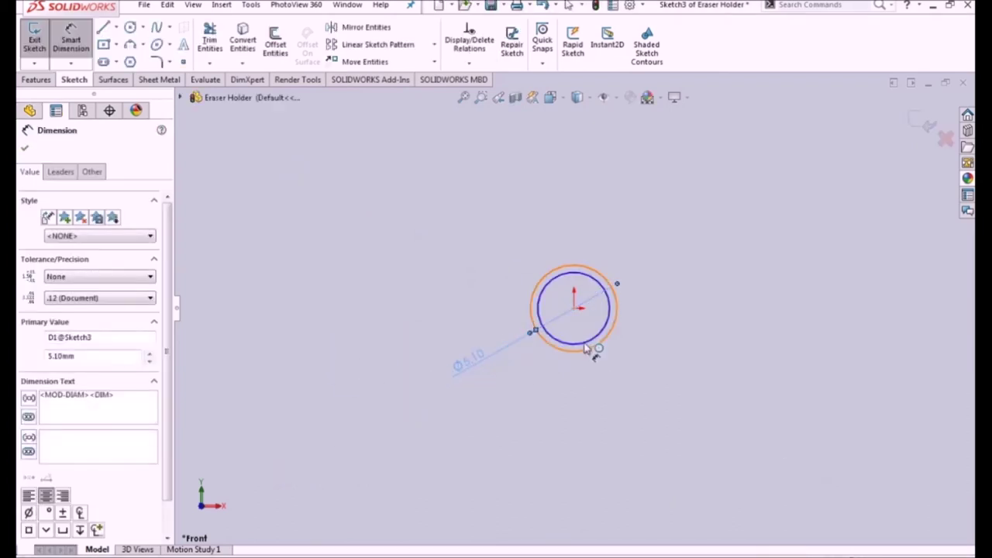
left_click(603, 332)
left_click(690, 391)
type("4.7")
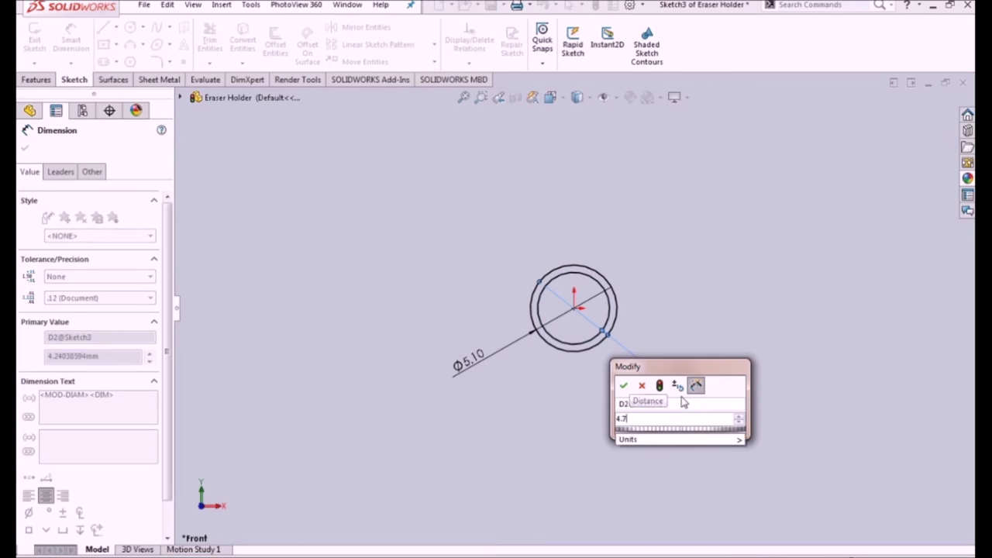
key("Return")
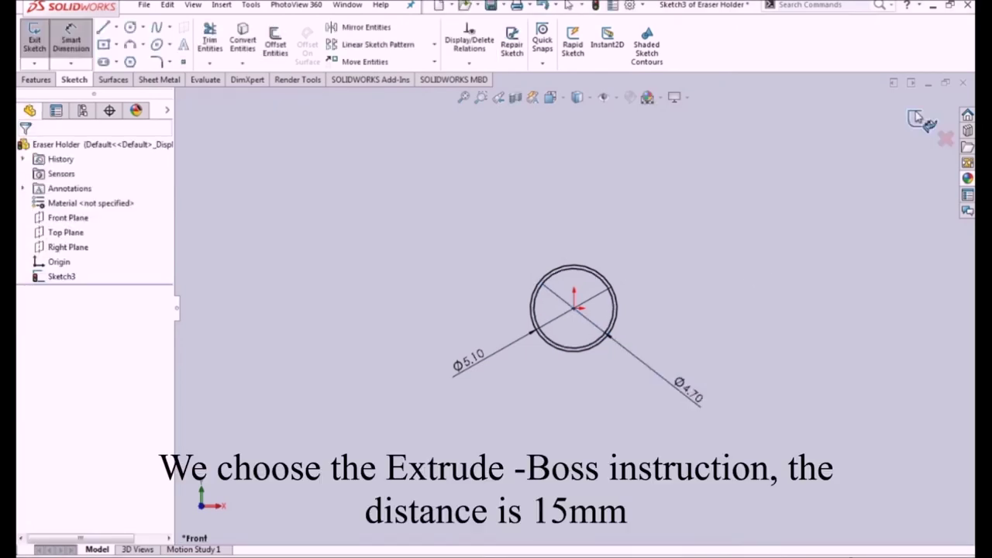
left_click(927, 124)
- Extrude the ring sketch 15 mm and give the Eraser Holder a white (255) appearance
left_click(51, 45)
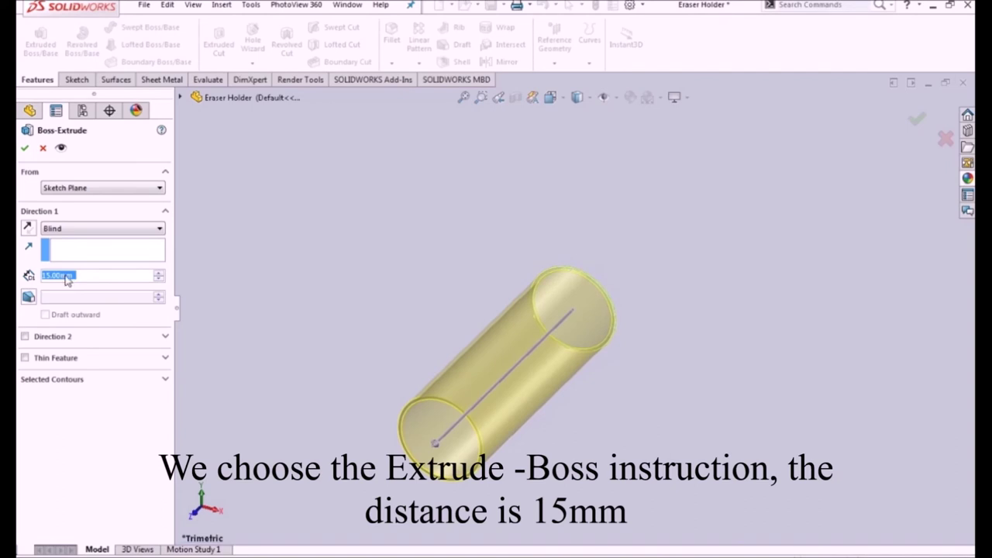
left_click(24, 149)
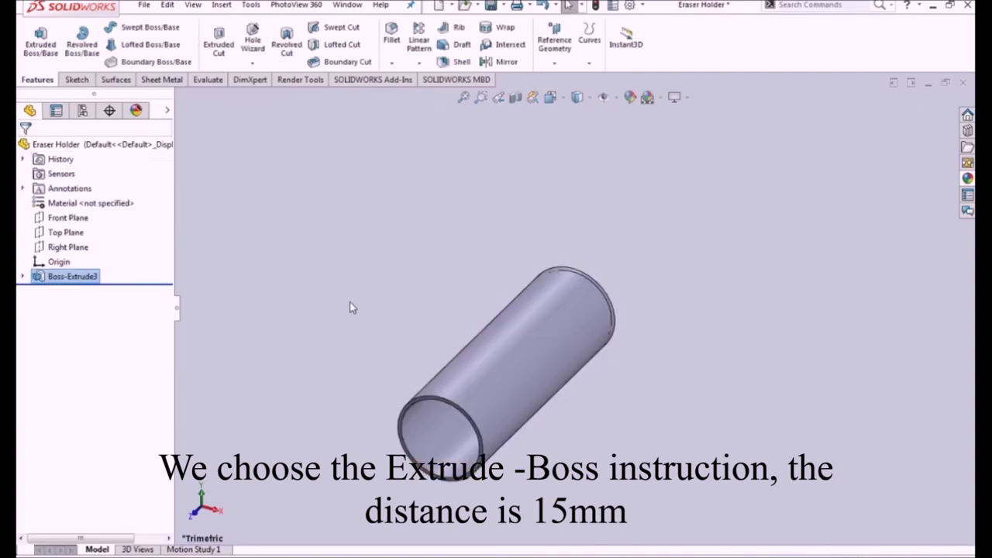
right_click(115, 149)
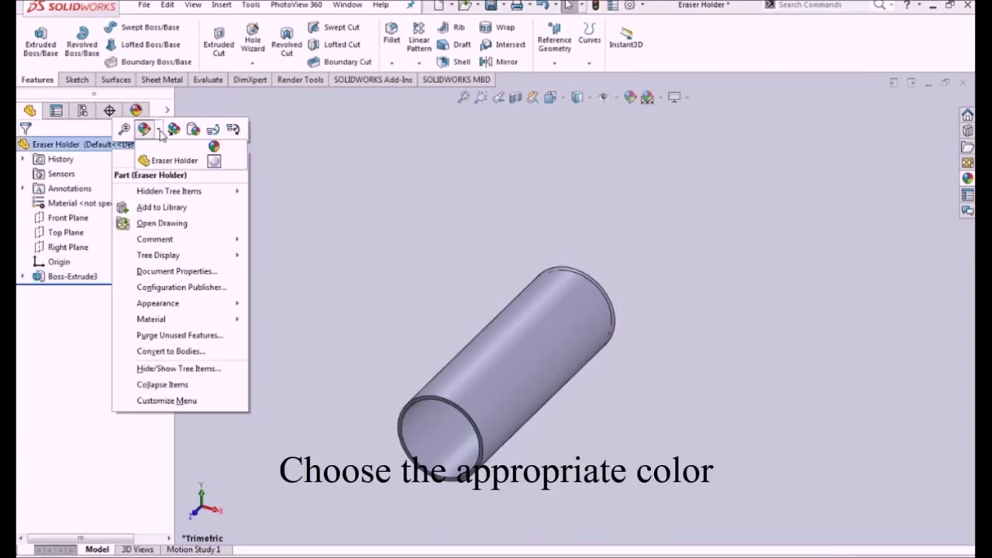
left_click(174, 160)
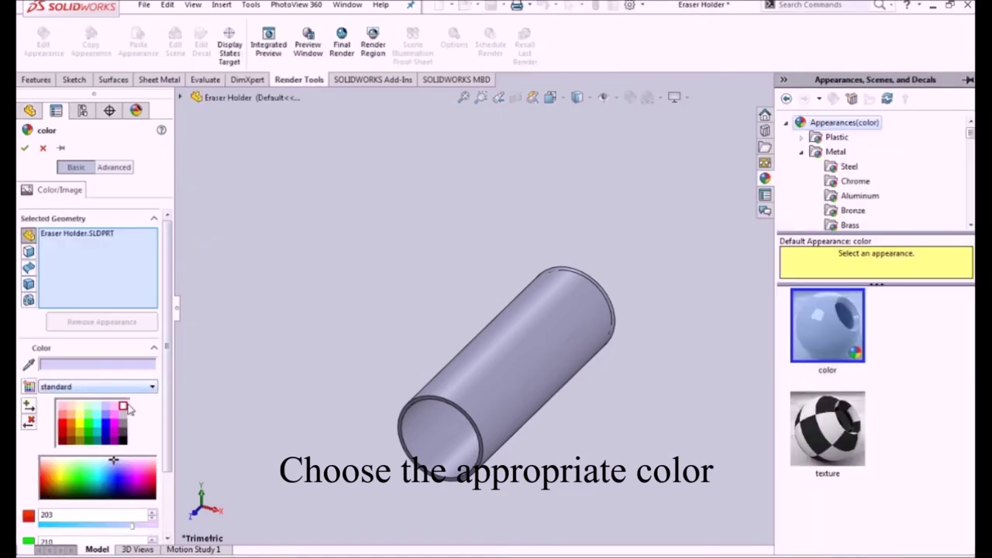
left_click(123, 409)
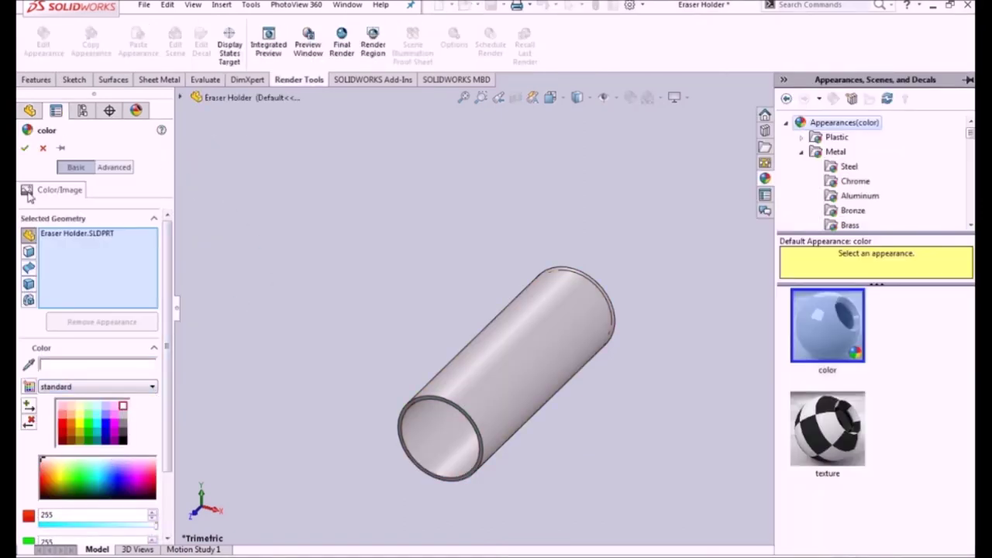
left_click(24, 149)
- Save the white Eraser Holder part
middle_click_drag(404, 242, 375, 339)
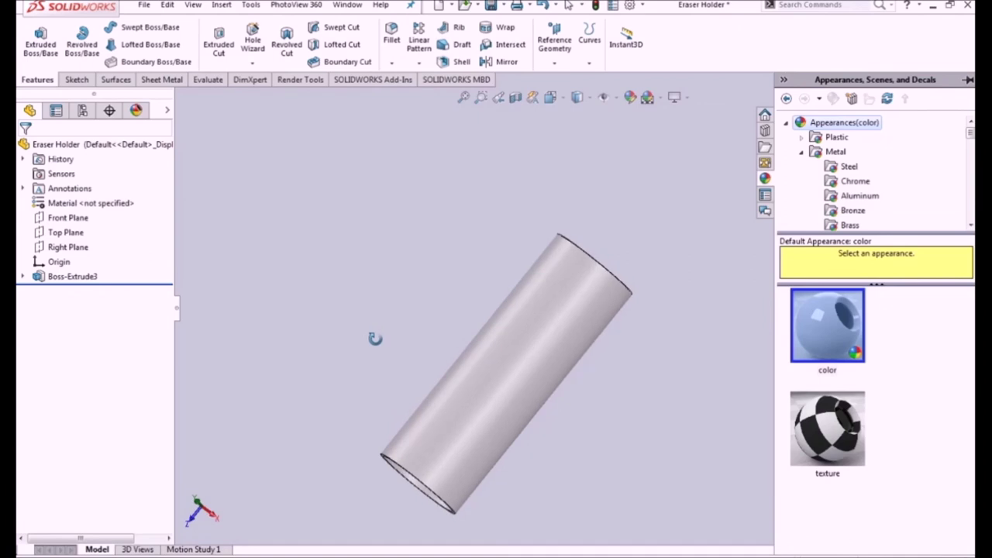
left_click(665, 489)
left_click(491, 5)
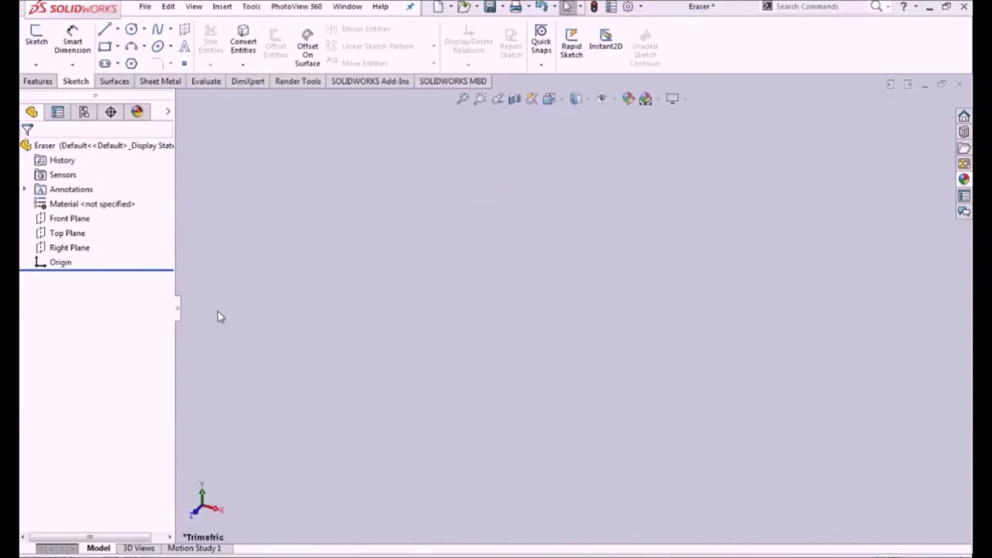
- Select the Front Plane of the new Eraser part
left_click(70, 218)
- Sketch a rectangle from the origin on the Eraser's Front Plane
left_click(90, 202)
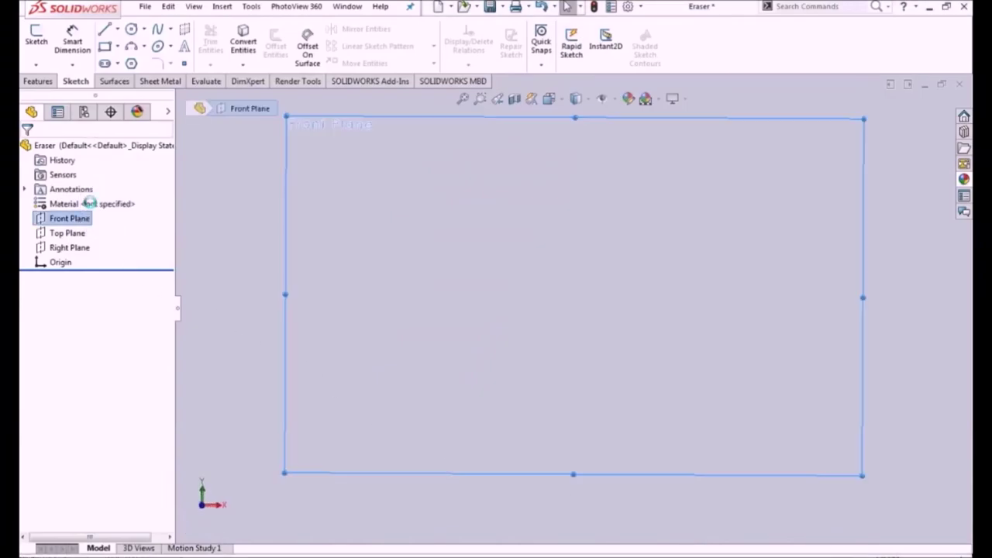
left_click(104, 48)
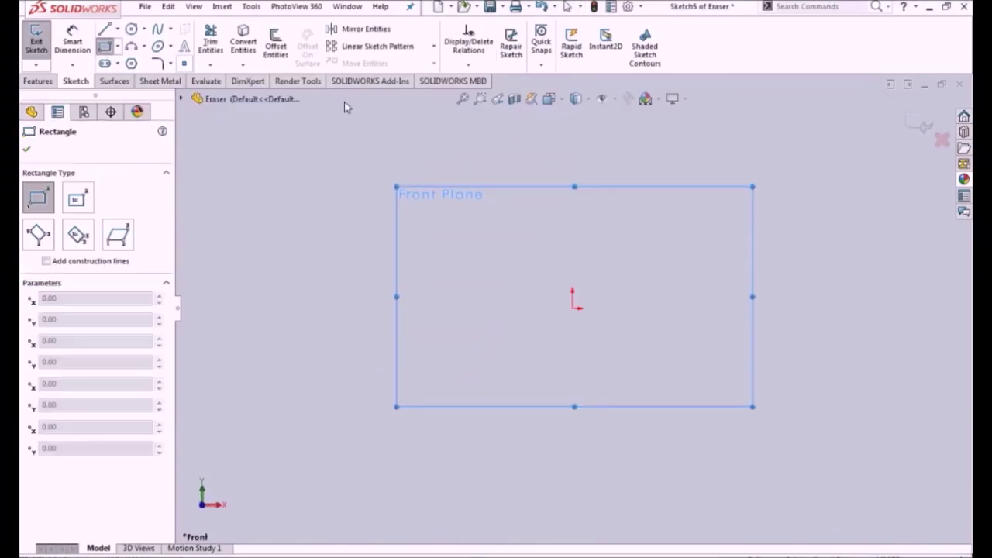
left_click(572, 307)
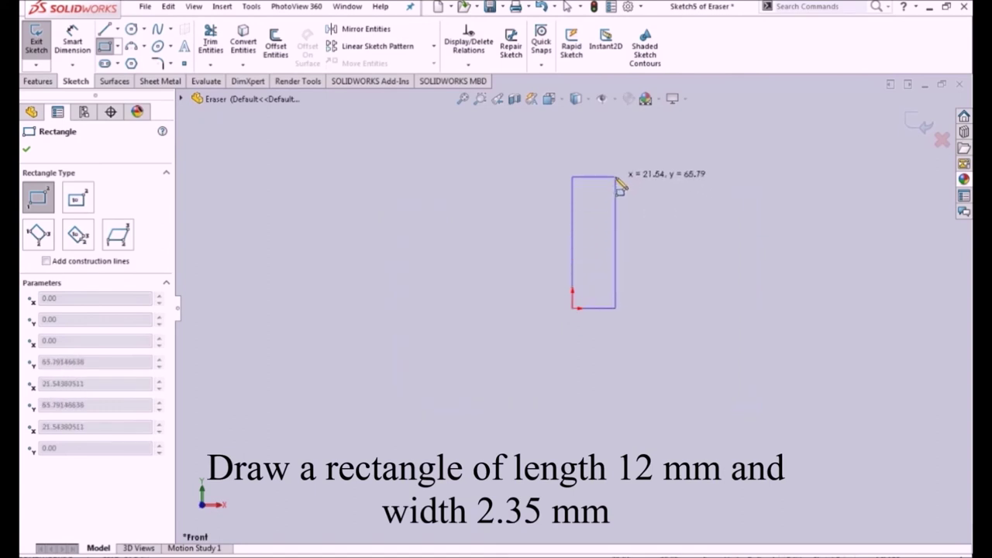
left_click(617, 178)
- Dimension the rectangle's vertical edge to 12 mm and its width to 2.35 mm
left_click(72, 45)
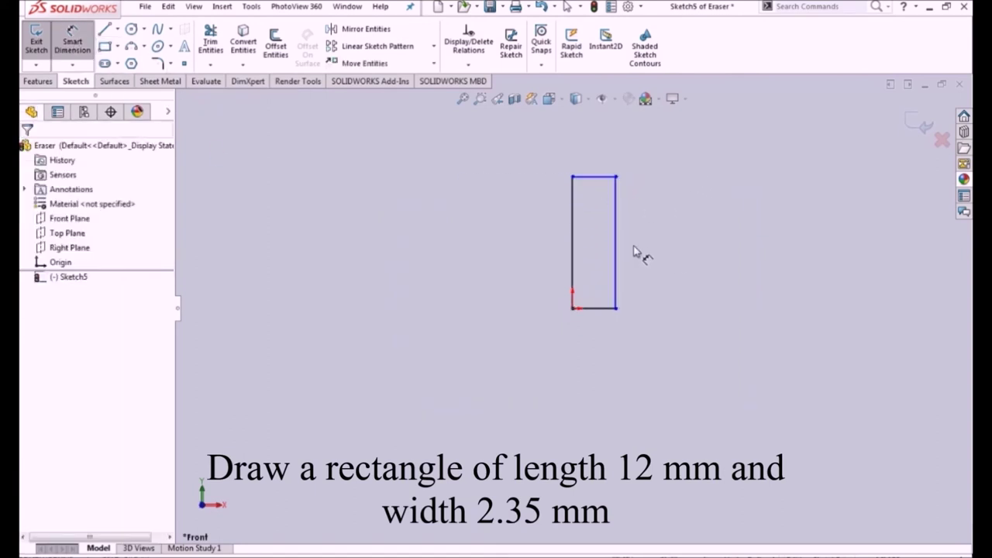
left_click(620, 248)
left_click(668, 251)
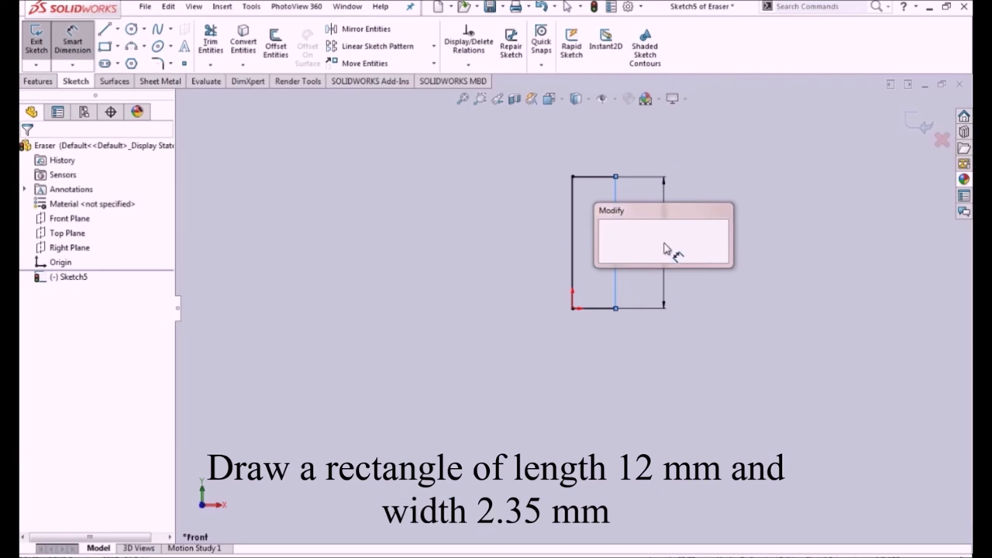
type("12")
key("Return")
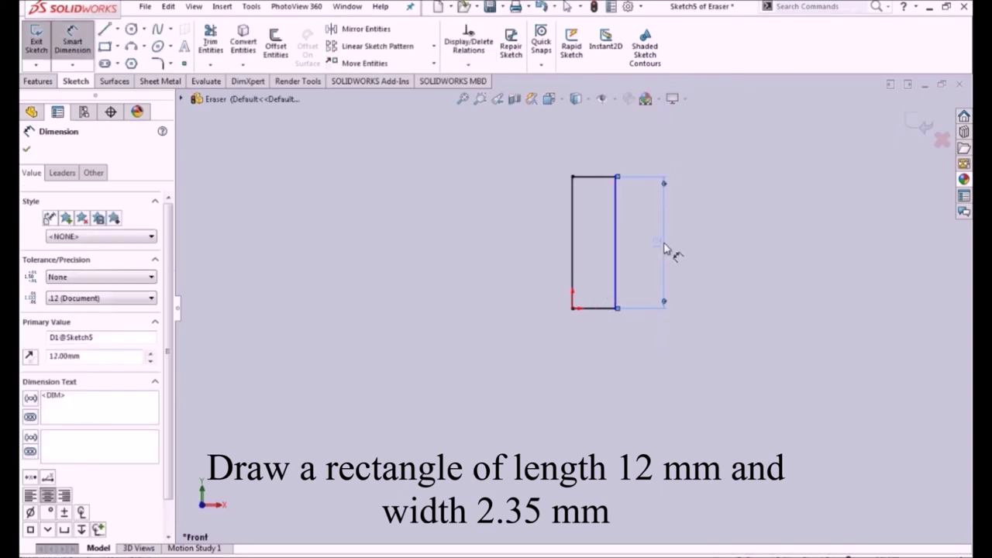
left_click(615, 255)
left_click(571, 257)
left_click(647, 390)
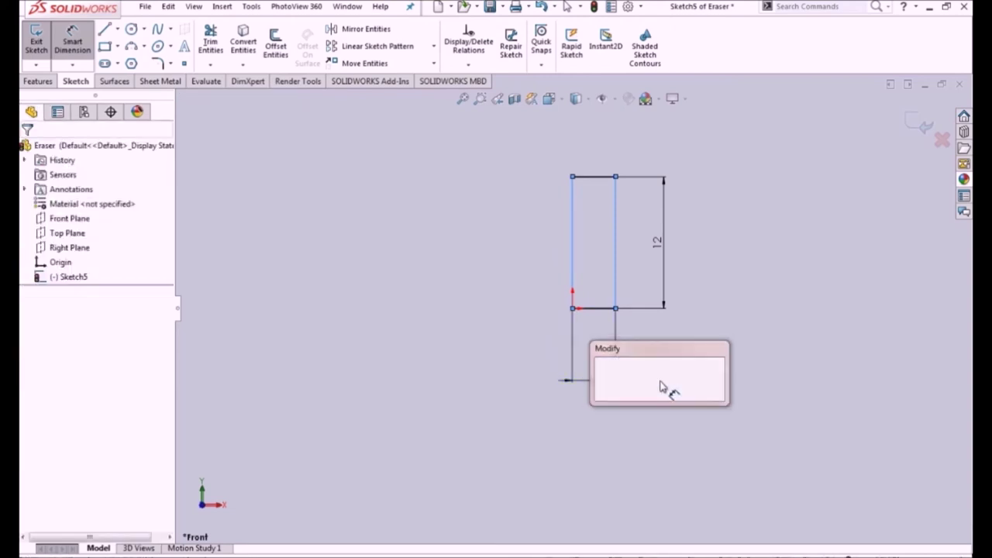
type("2.35")
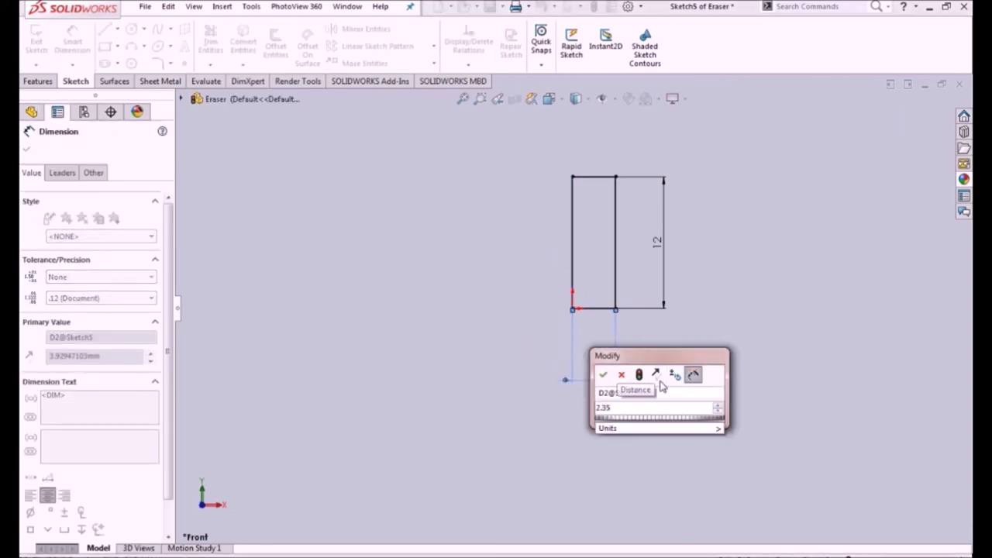
key("Return")
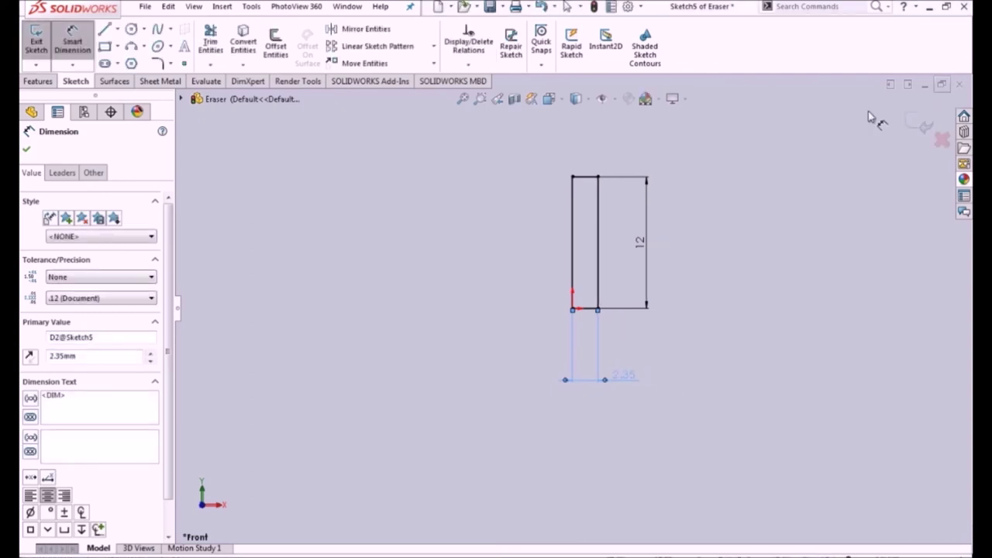
left_click(26, 149)
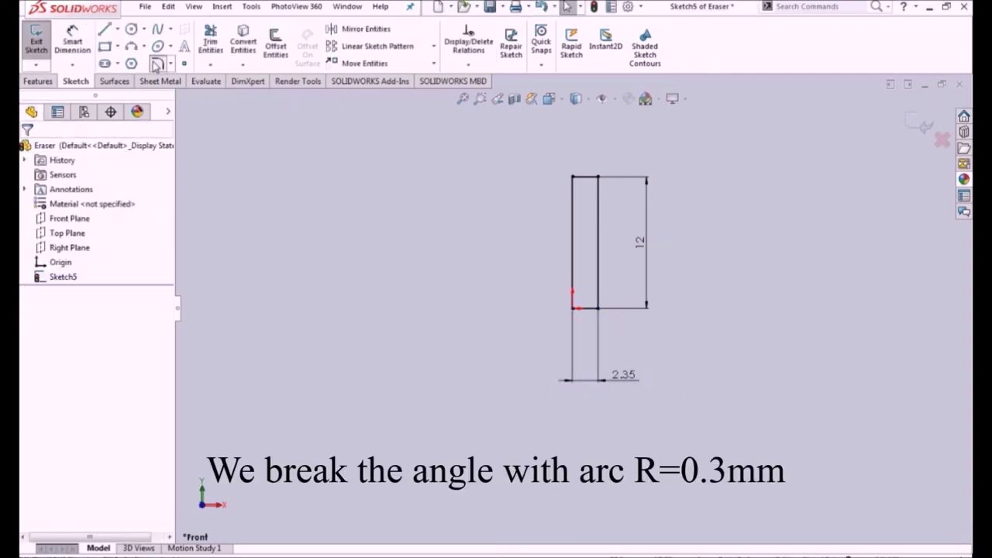
- Round the rectangle's top corner with a 0.30 mm sketch fillet
left_click(157, 63)
left_click(598, 194)
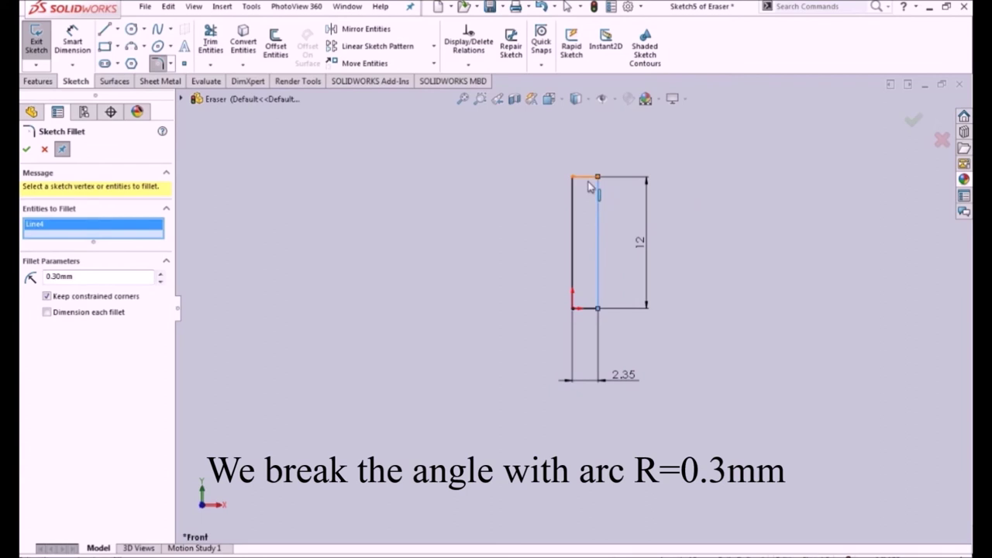
left_click(30, 150)
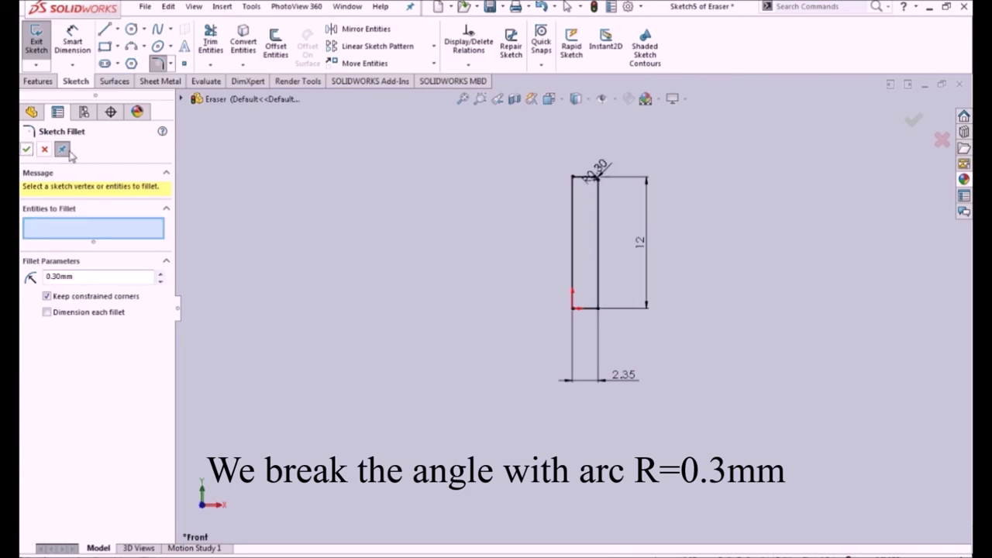
left_click(914, 121)
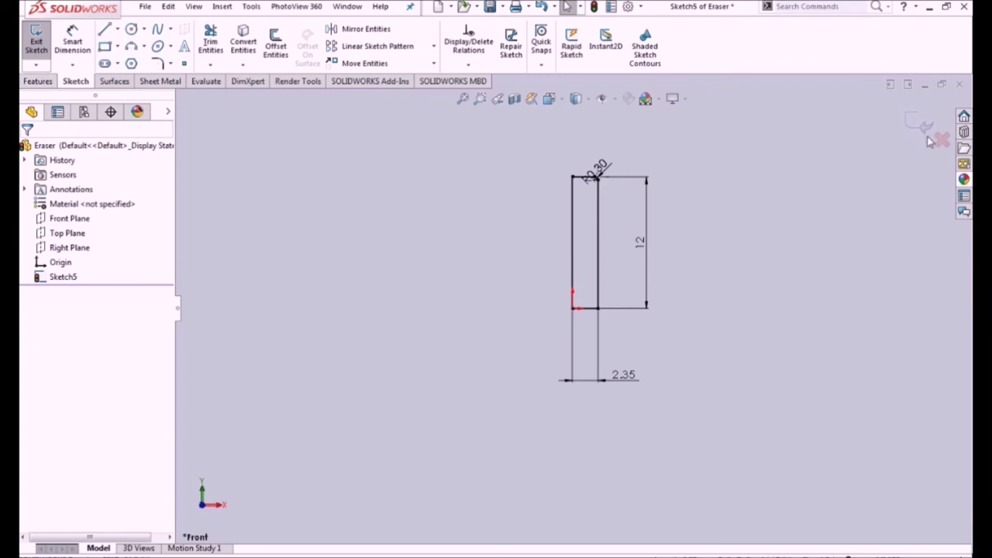
- Revolve the sketch 360° about its long edge into a solid eraser cylinder
left_click(36, 39)
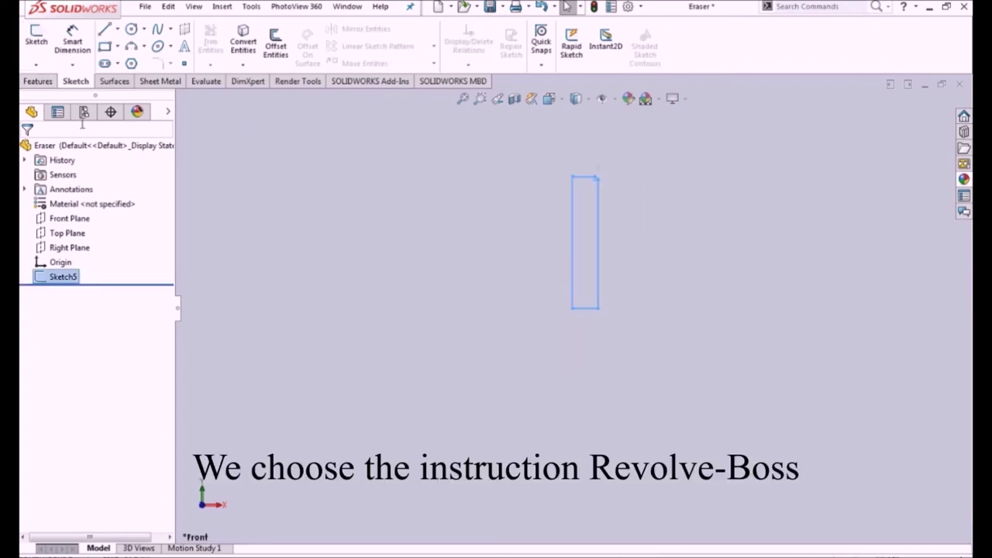
left_click(38, 81)
left_click(82, 44)
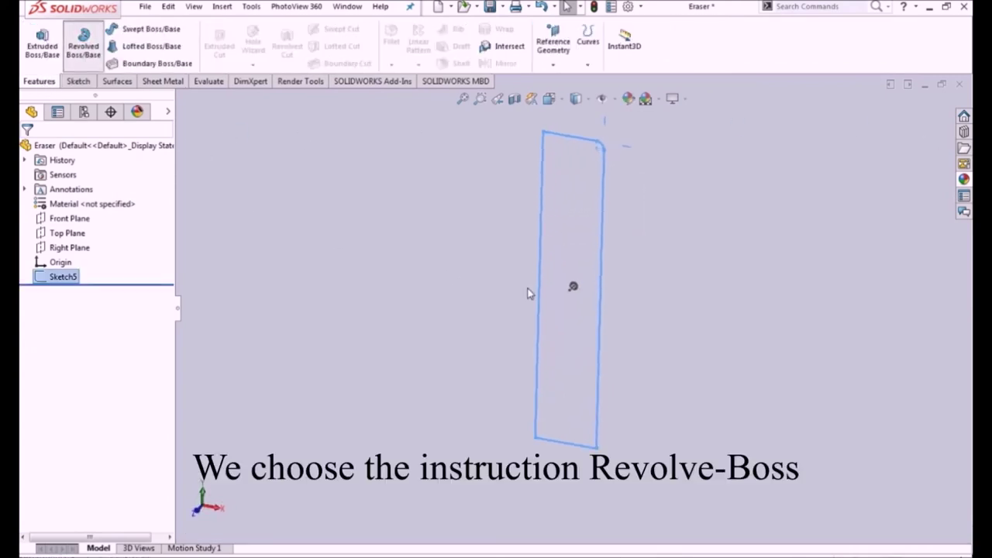
left_click(525, 268)
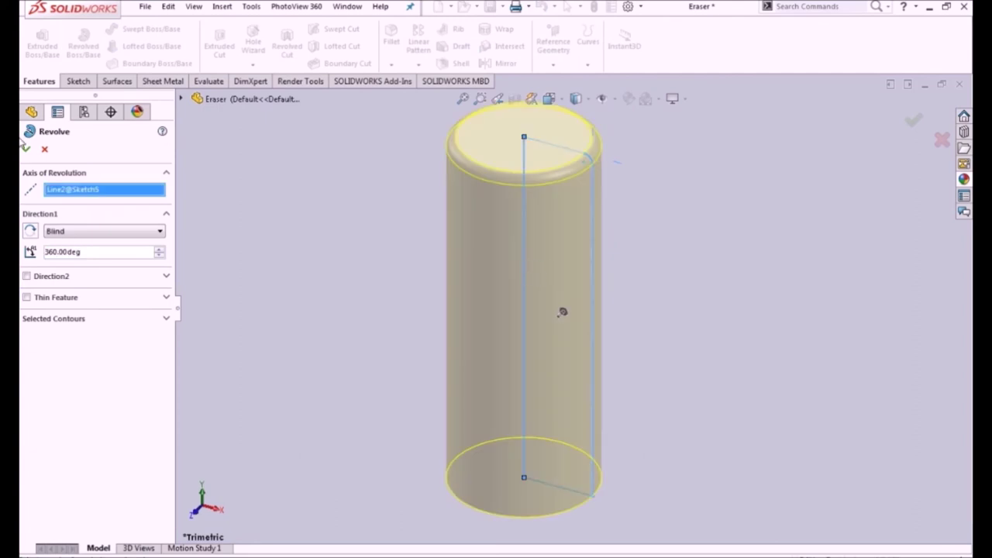
key("Return")
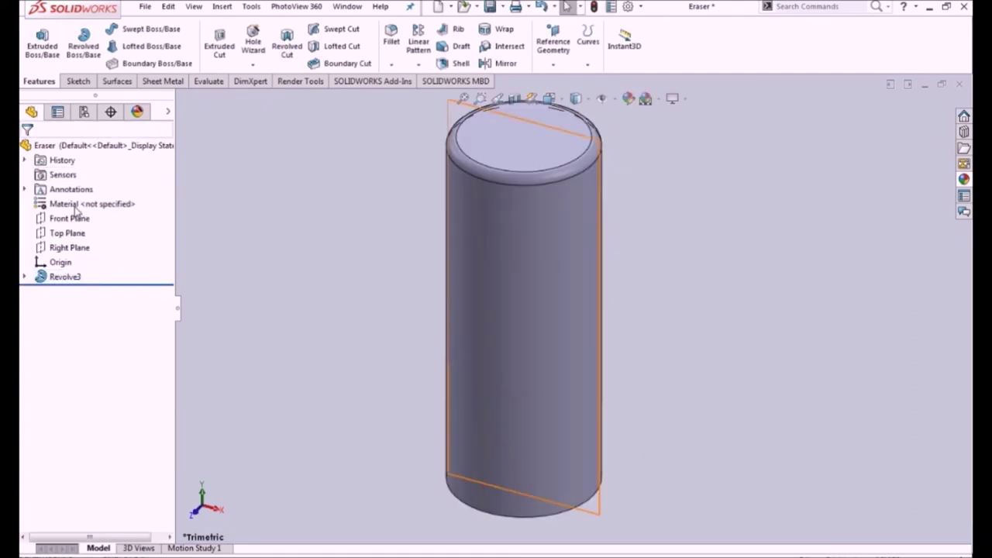
left_click(83, 147)
- Colour the whole Eraser part pink
right_click(86, 147)
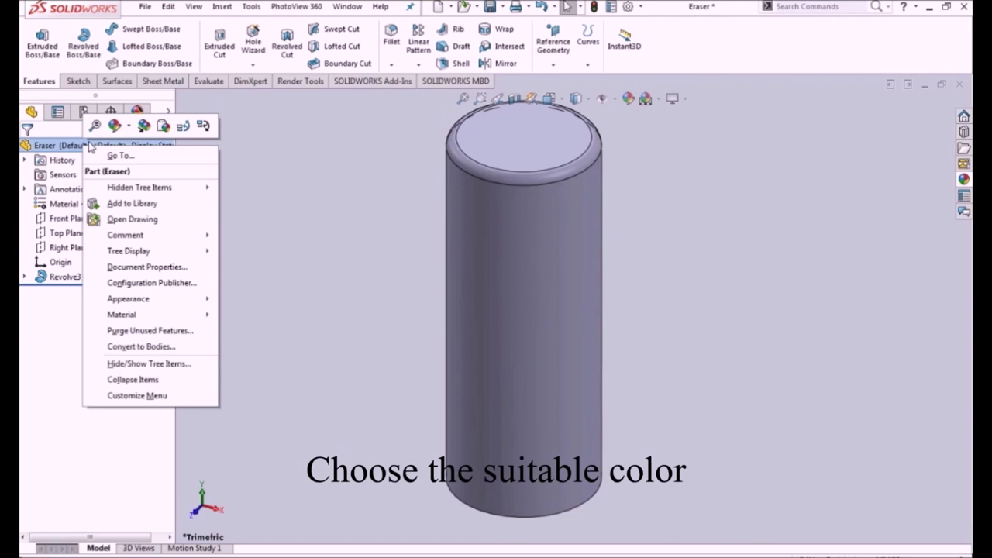
left_click(133, 127)
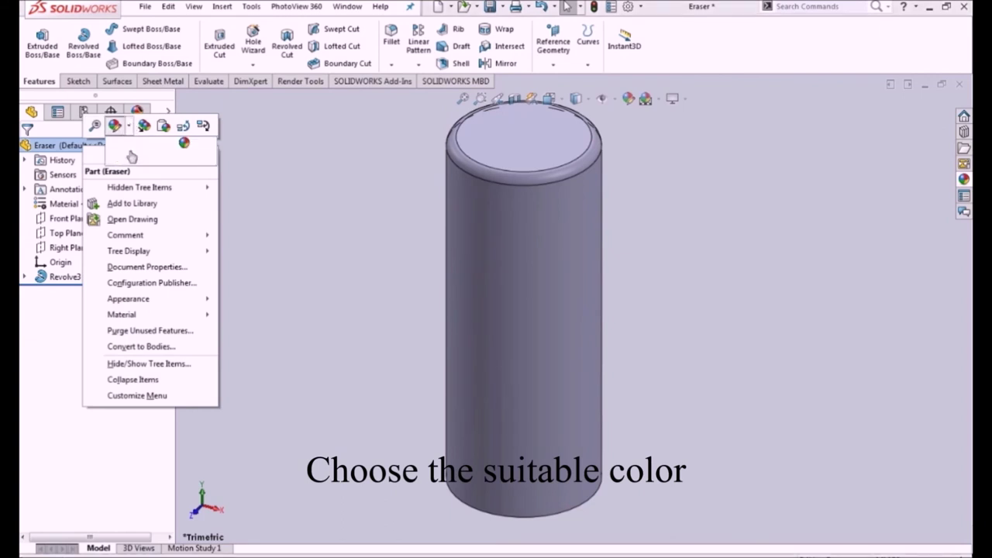
left_click(132, 155)
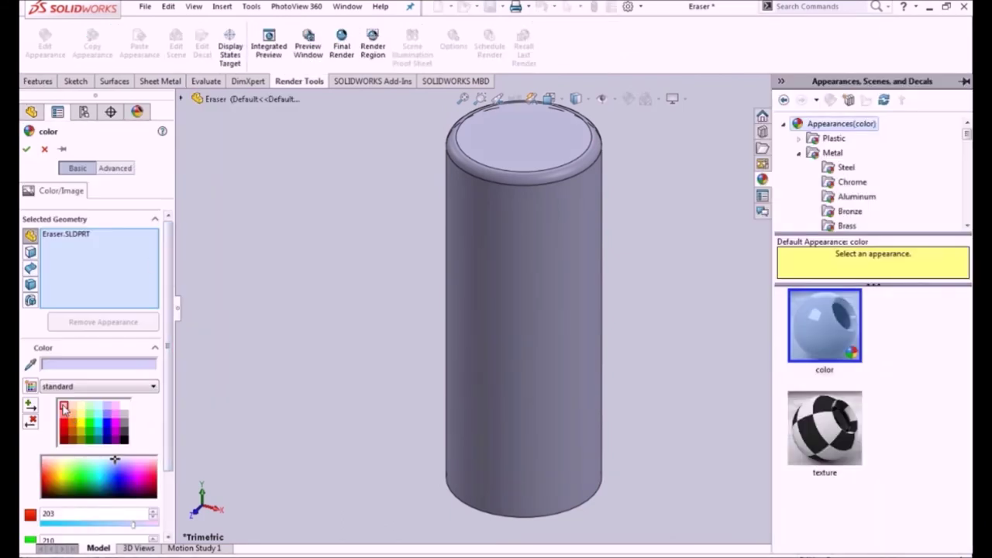
left_click(27, 149)
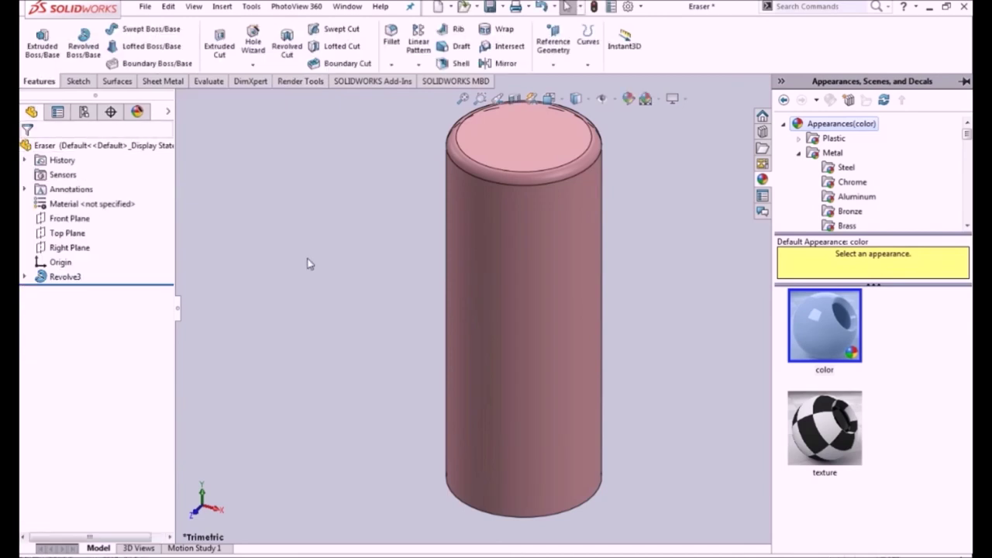
- Save the pink Eraser part and close it
scroll(758, 293, "up", 3)
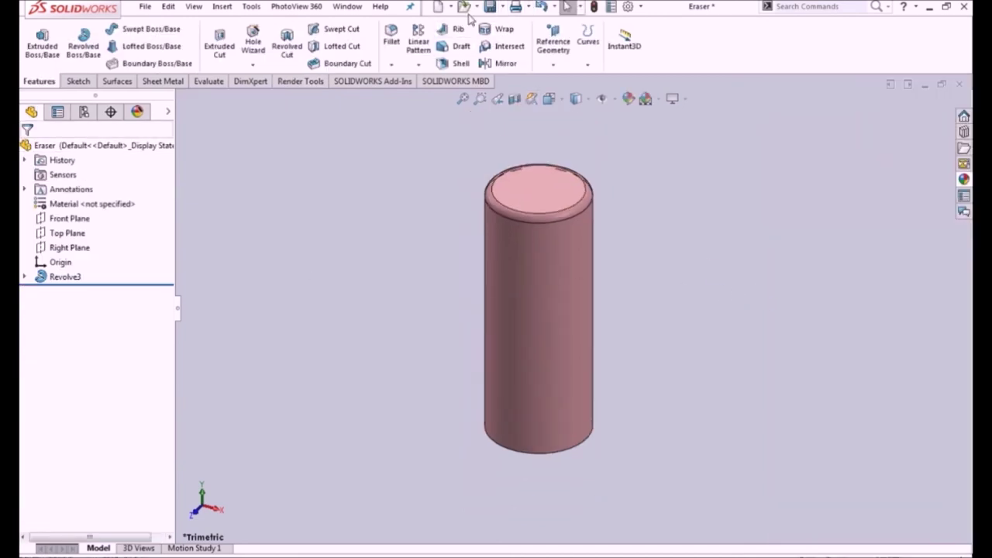
left_click(493, 8)
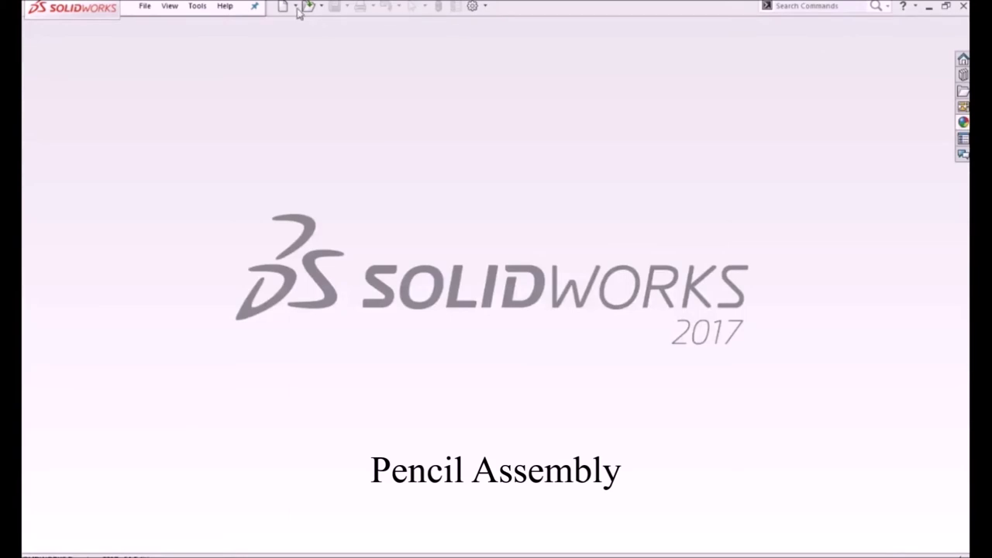
left_click(283, 7)
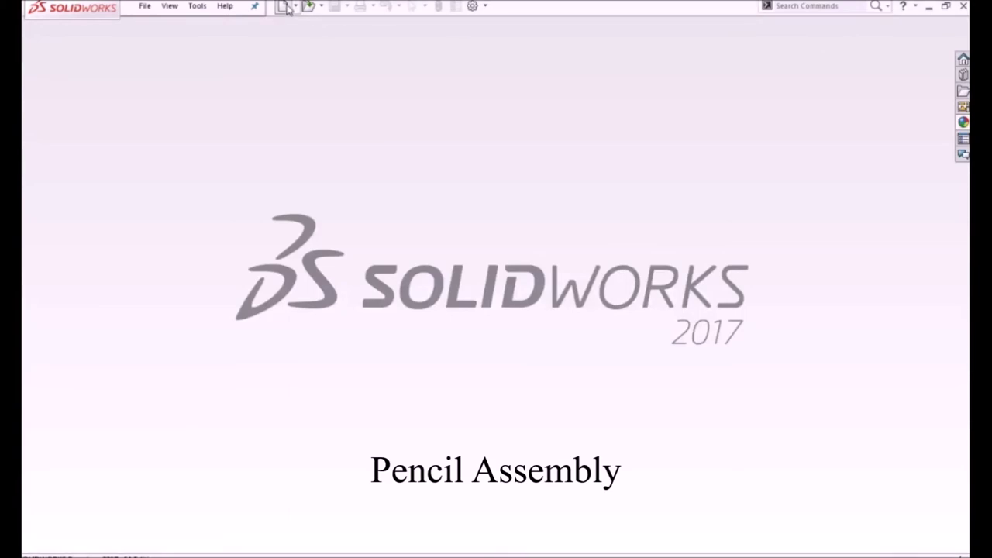
- Create a new assembly with the Pencil Body placed as its first component
double_click(490, 258)
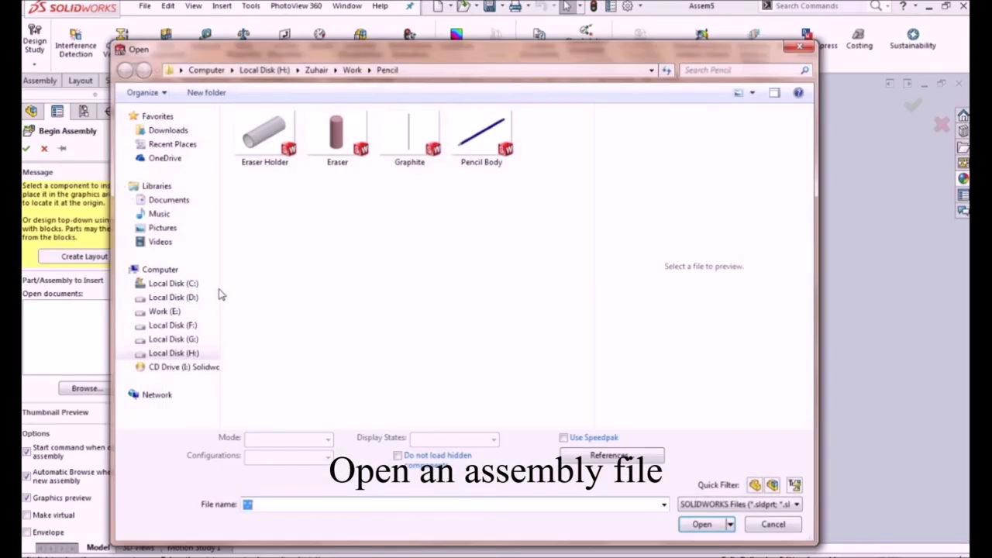
left_click(488, 140)
double_click(489, 140)
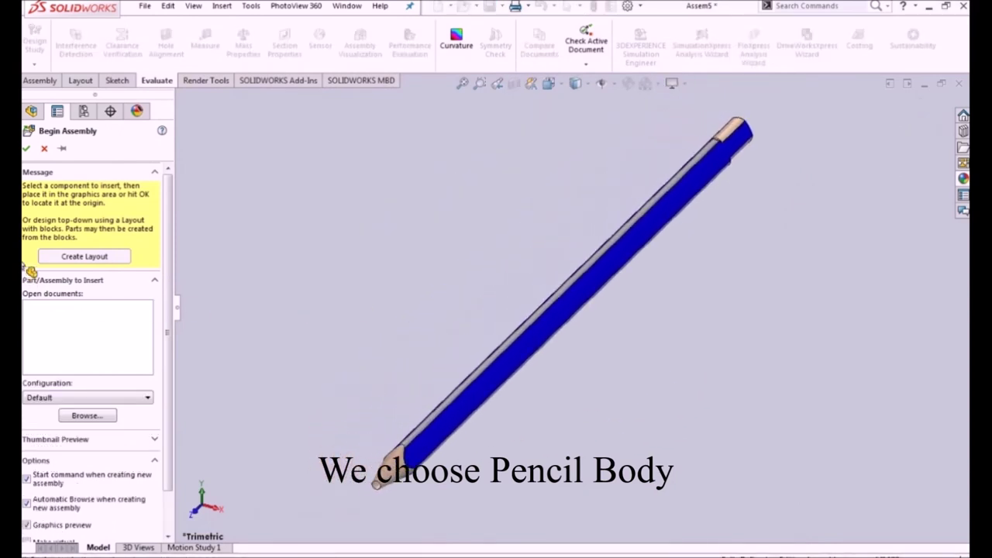
left_click(26, 148)
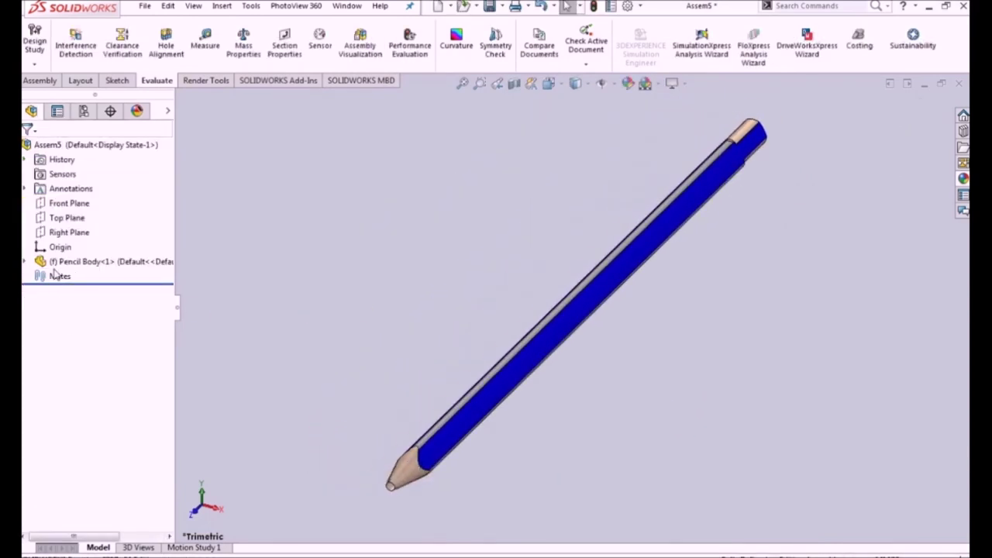
- Insert the Eraser, Eraser Holder and Graphite parts and place them beside the body
left_click(43, 81)
left_click(90, 42)
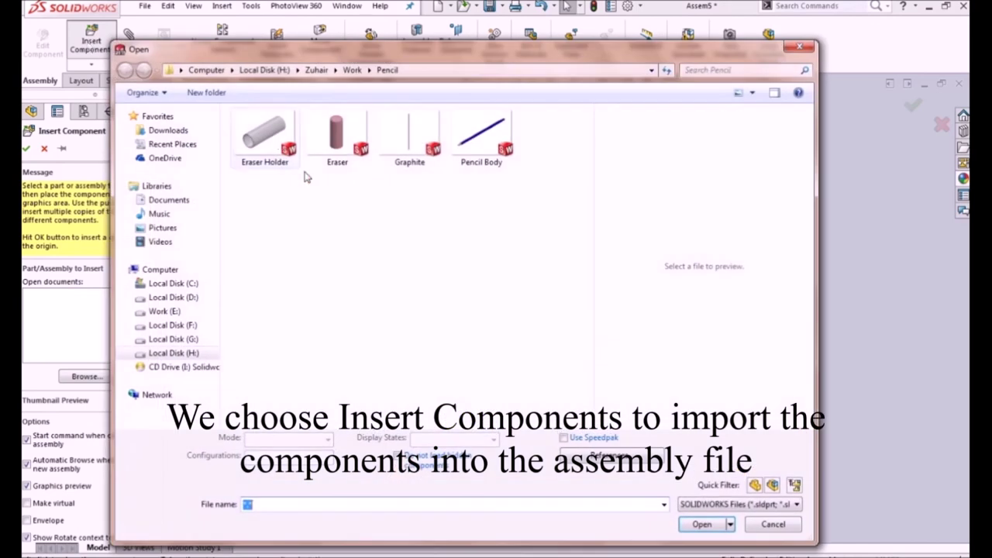
left_click_drag(422, 201, 265, 108)
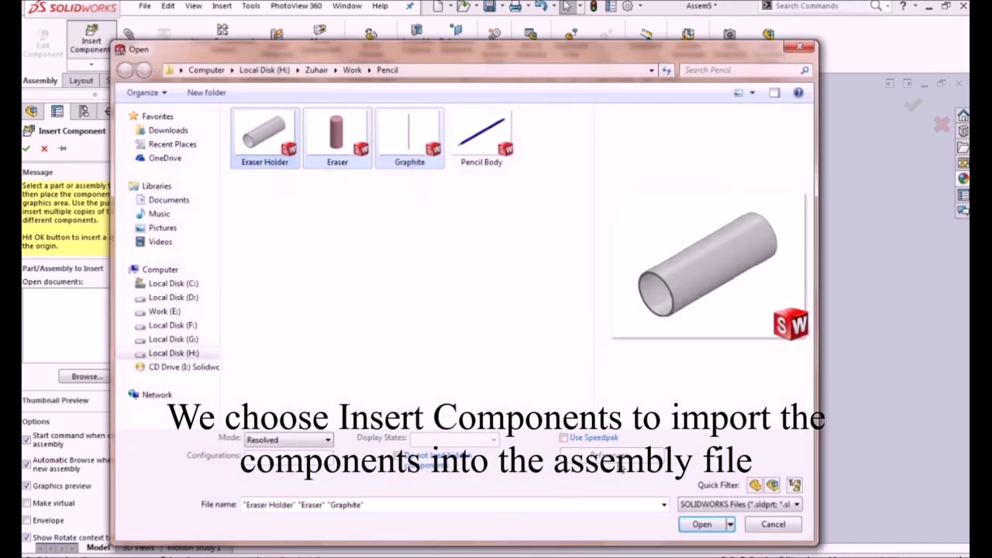
left_click(702, 524)
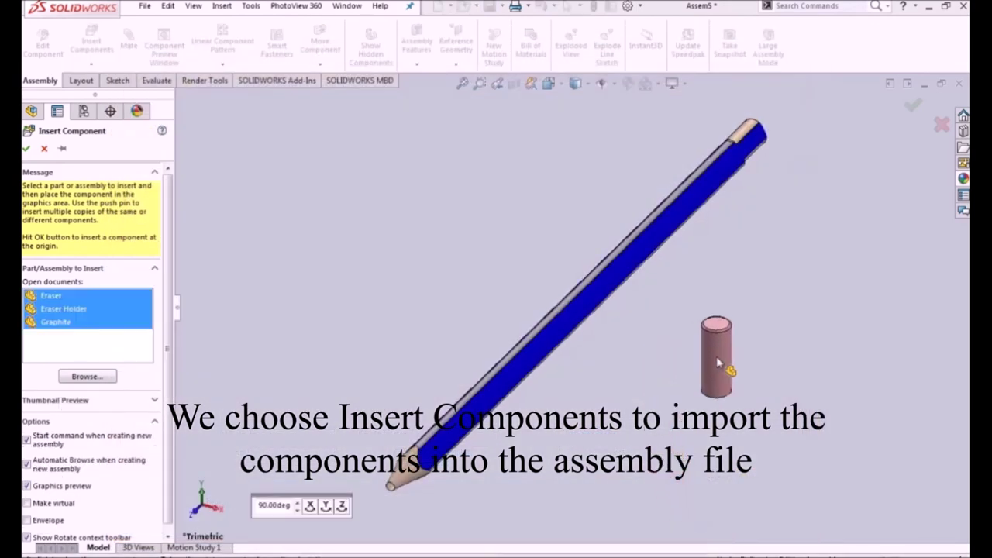
left_click(810, 333)
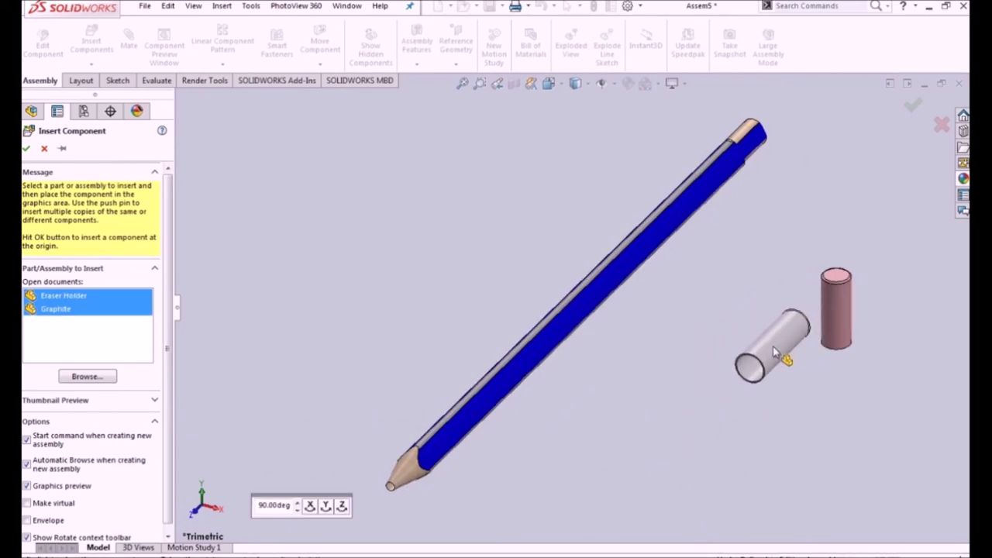
left_click(779, 337)
scroll(725, 354, "down", 3)
scroll(698, 352, "down", 2)
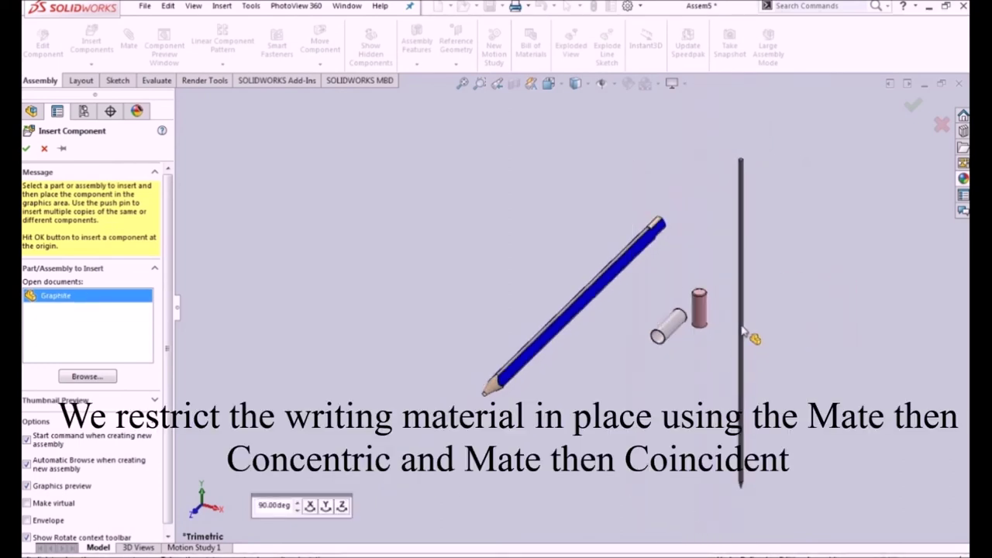
left_click(742, 332)
right_click_drag(742, 220, 868, 310)
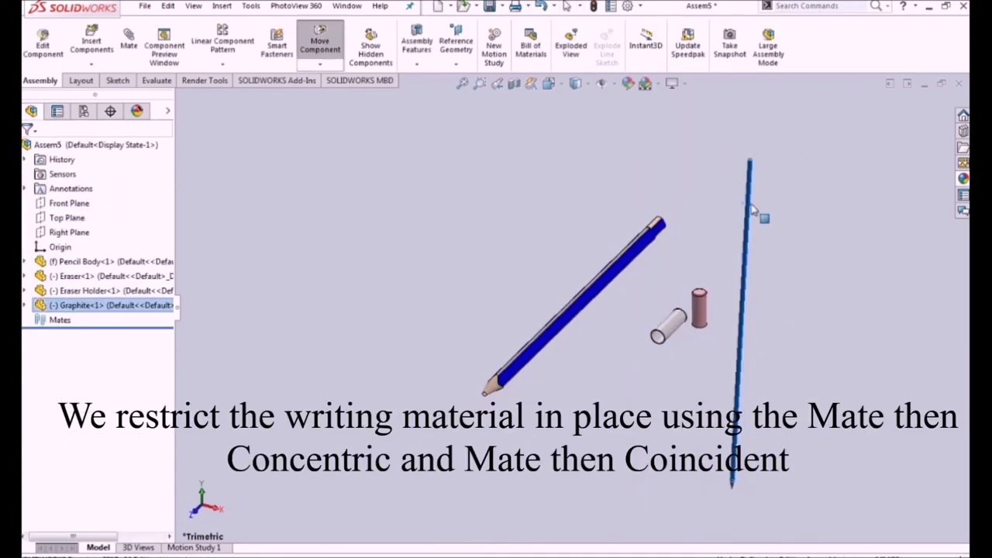
- Mate the Graphite lead concentric with the pencil body's bore
left_click(868, 305)
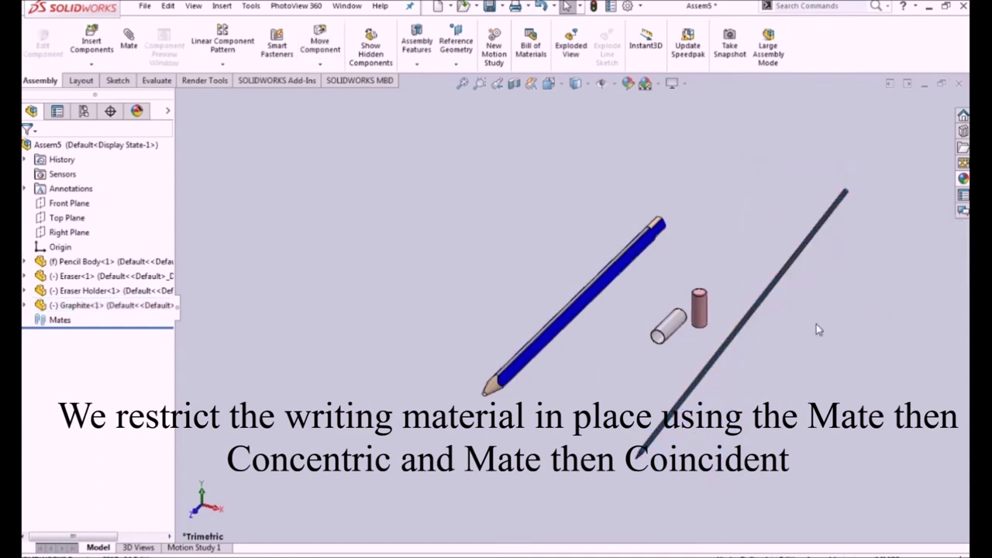
left_click(128, 43)
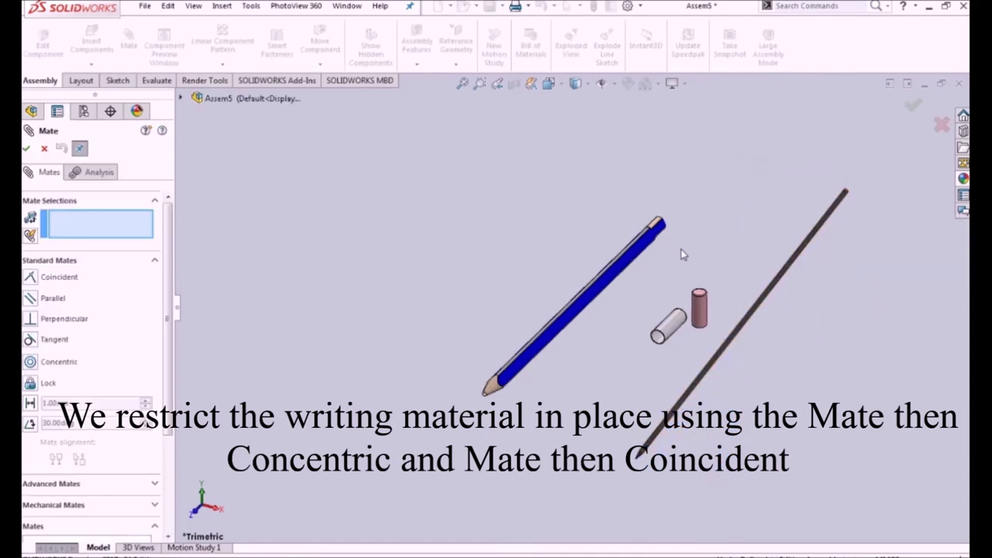
scroll(680, 251, "down", 2)
scroll(658, 271, "down", 2)
mouse_move(649, 288)
middle_mouse_down()
mouse_move(613, 344)
mouse_move(695, 339)
middle_mouse_up()
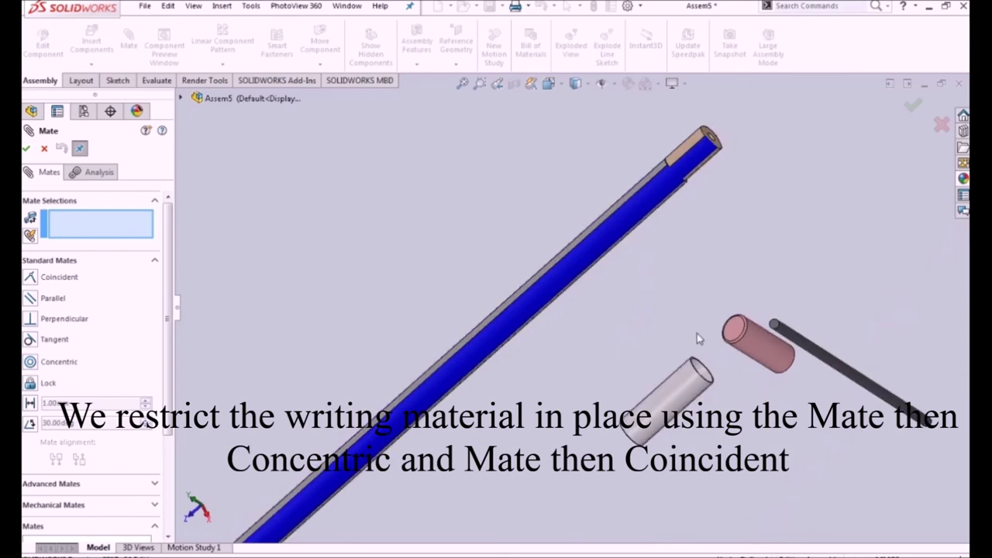
left_click_drag(783, 334, 889, 232)
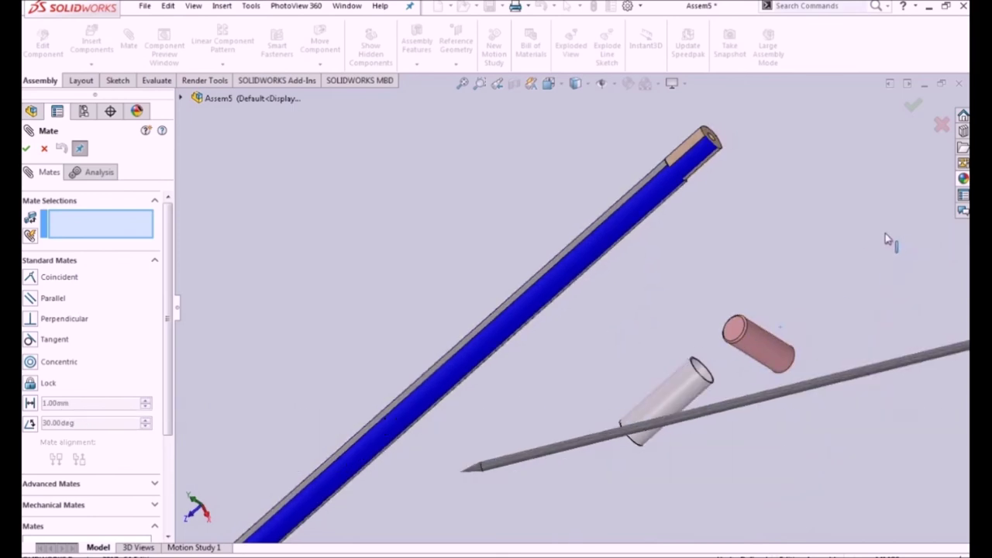
scroll(696, 149, "down", 3)
scroll(690, 155, "down", 2)
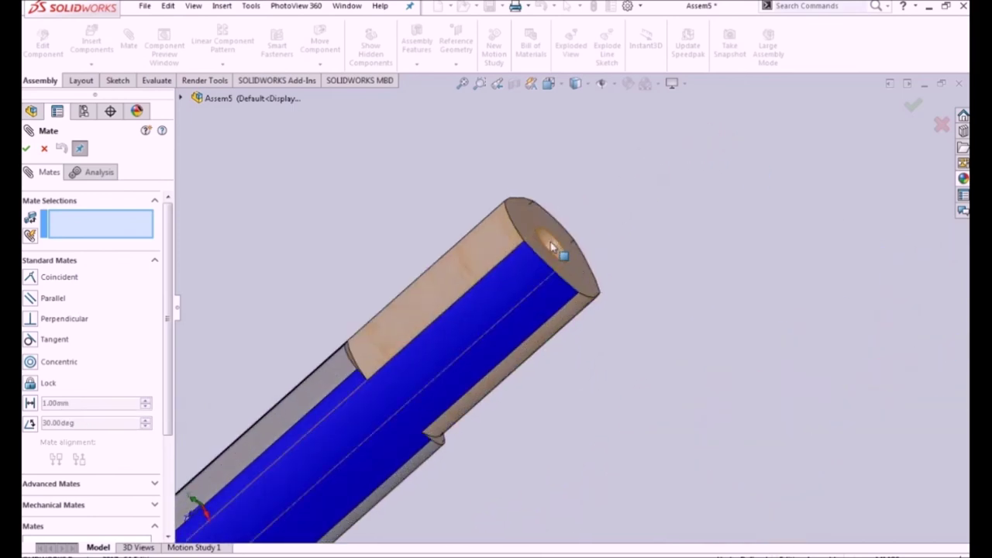
left_click(558, 248)
scroll(671, 257, "up", 2)
scroll(670, 257, "up", 3)
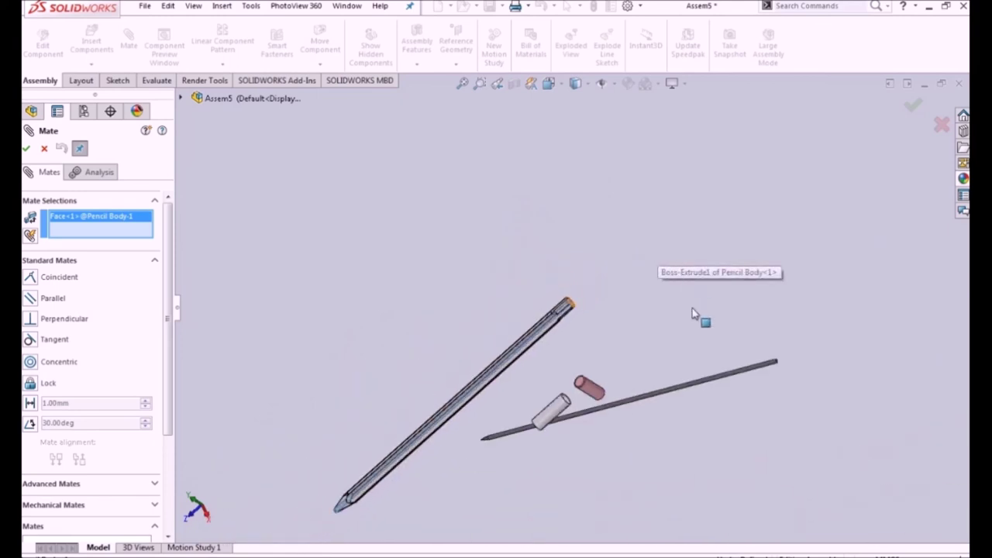
left_click(694, 392)
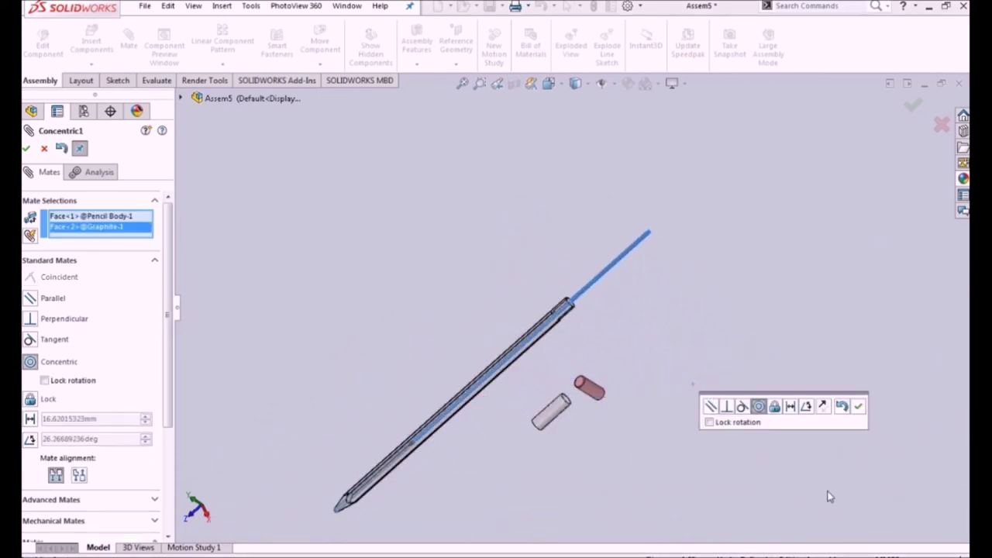
left_click(858, 409)
- Mate the graphite's end face coincident with the pencil body's end face
scroll(590, 327, "down", 3)
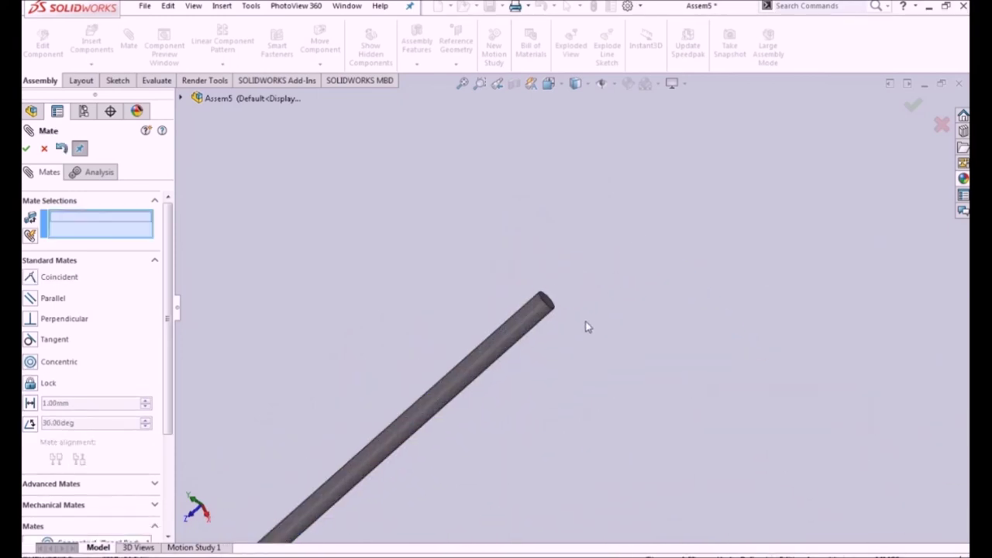
left_click(548, 306)
scroll(558, 348, "up", 3)
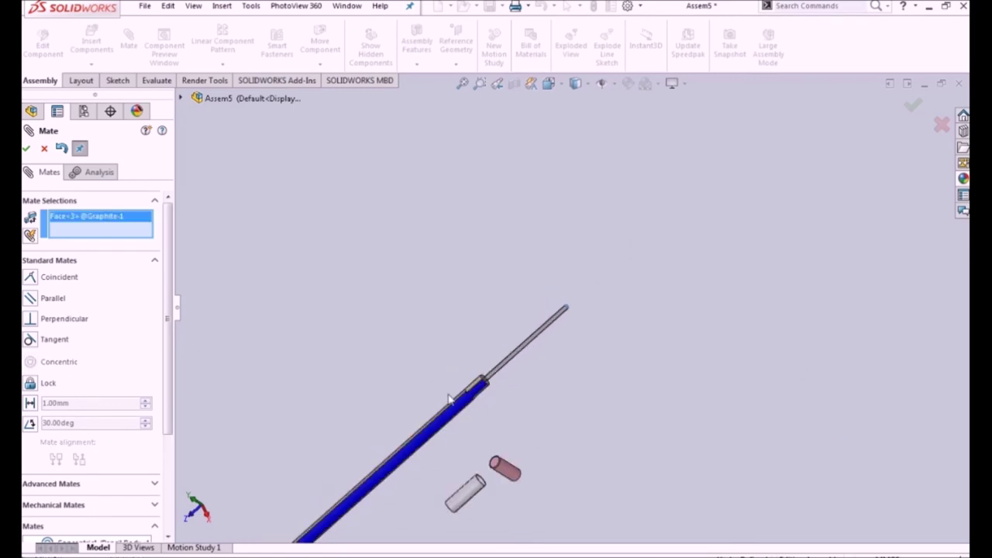
scroll(554, 361, "down", 5)
left_click(622, 219)
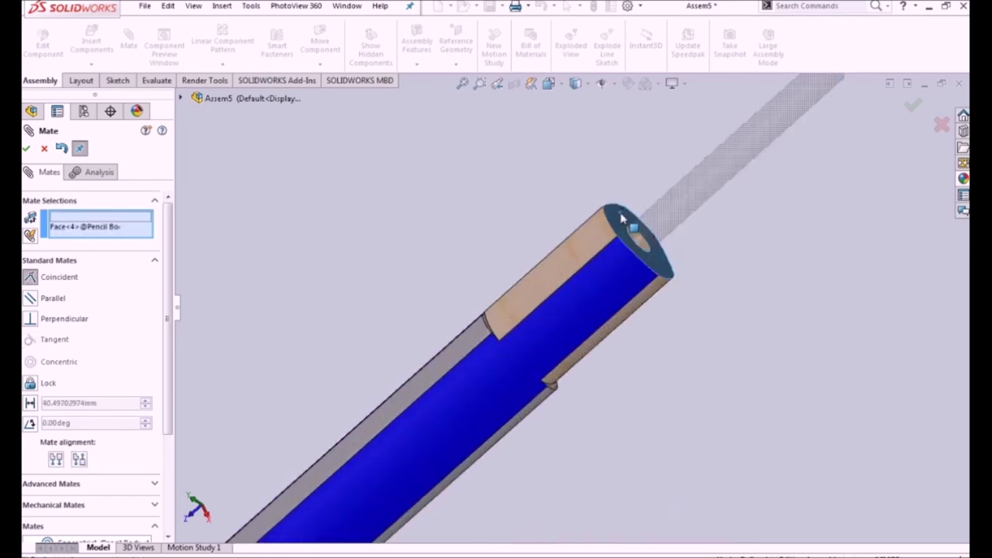
left_click(772, 184)
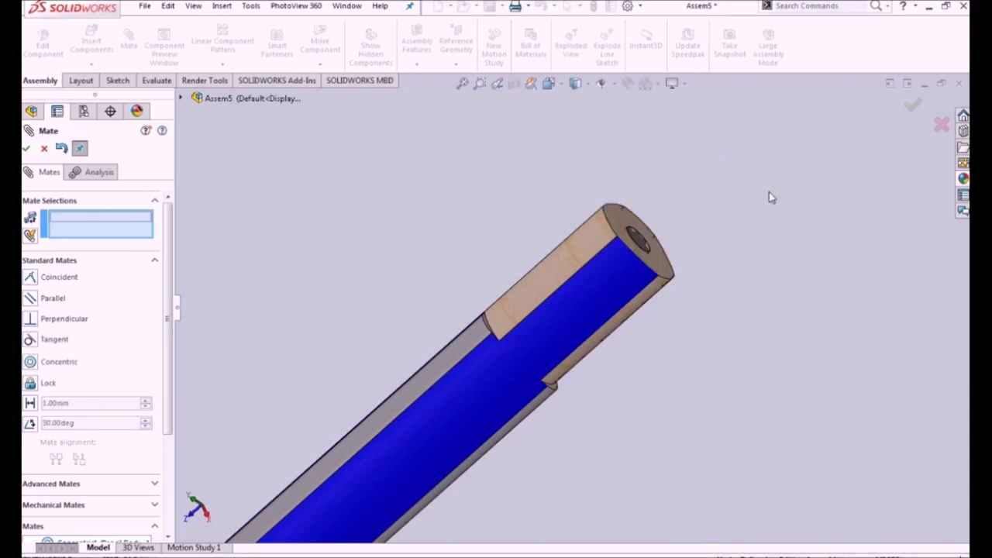
scroll(691, 240, "up", 5)
scroll(572, 380, "down", 2)
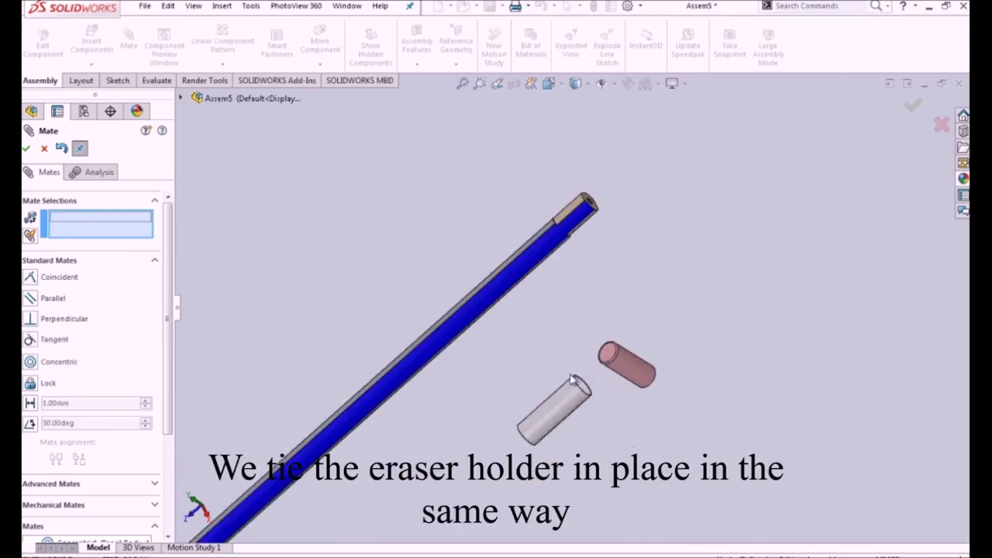
- Mate the Eraser Holder concentric with the Pencil Body's end cylinder
left_click(563, 413)
scroll(592, 224, "down", 2)
scroll(594, 221, "down", 2)
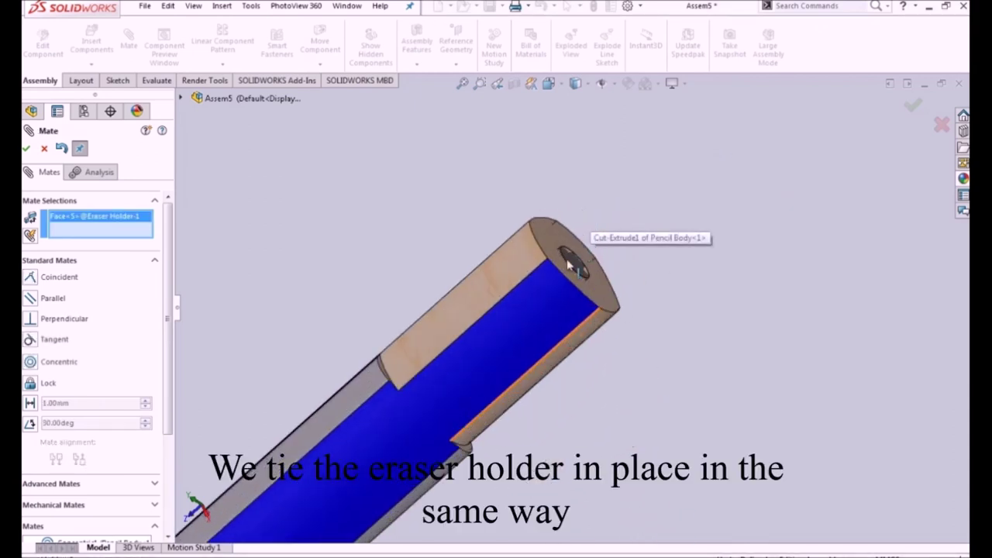
left_click(514, 264)
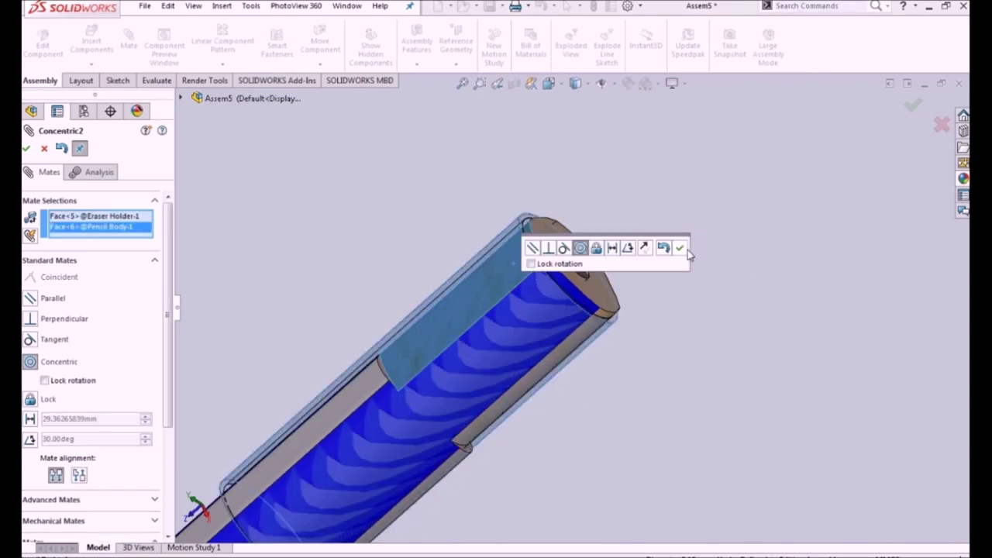
left_click(686, 249)
- Mate the holder's end ring coincident with the Pencil Body's shoulder face
left_click_drag(518, 250, 698, 117)
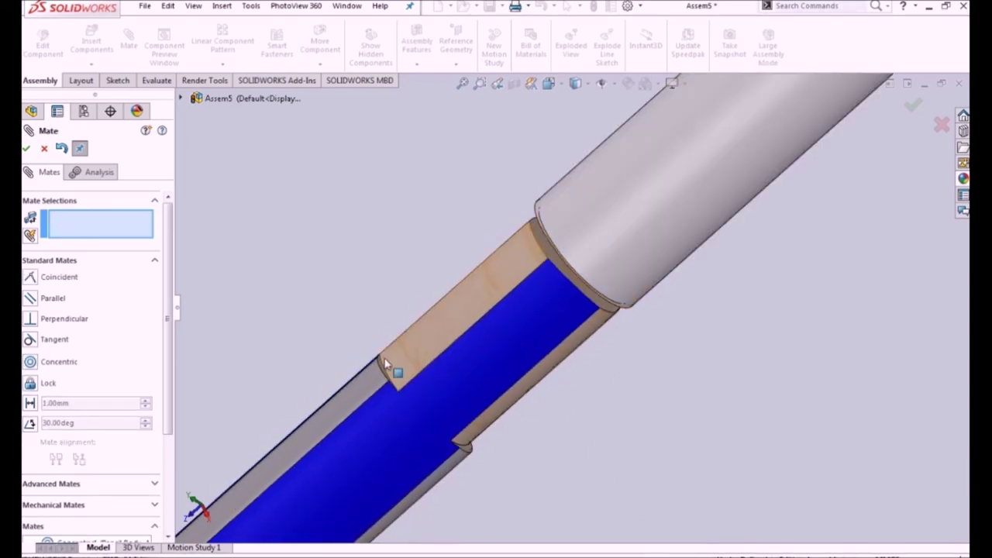
scroll(403, 366, "down", 3)
left_click(430, 368)
scroll(427, 361, "up", 3)
scroll(419, 350, "up", 2)
mouse_move(419, 350)
middle_mouse_down()
mouse_move(623, 370)
mouse_move(690, 334)
middle_mouse_up()
scroll(654, 239, "down", 2)
scroll(499, 279, "down", 3)
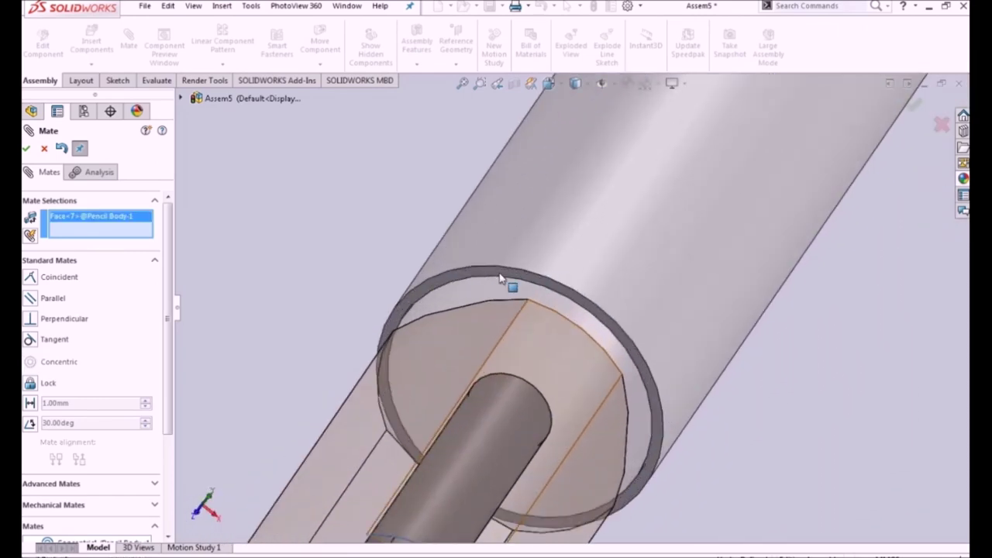
left_click(490, 278)
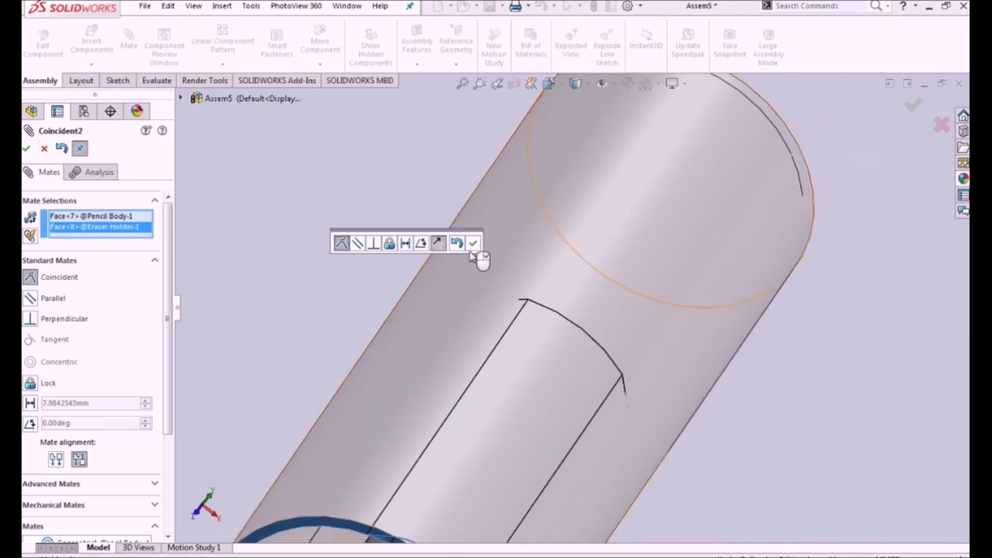
left_click(472, 242)
scroll(517, 279, "up", 5)
scroll(569, 310, "up", 2)
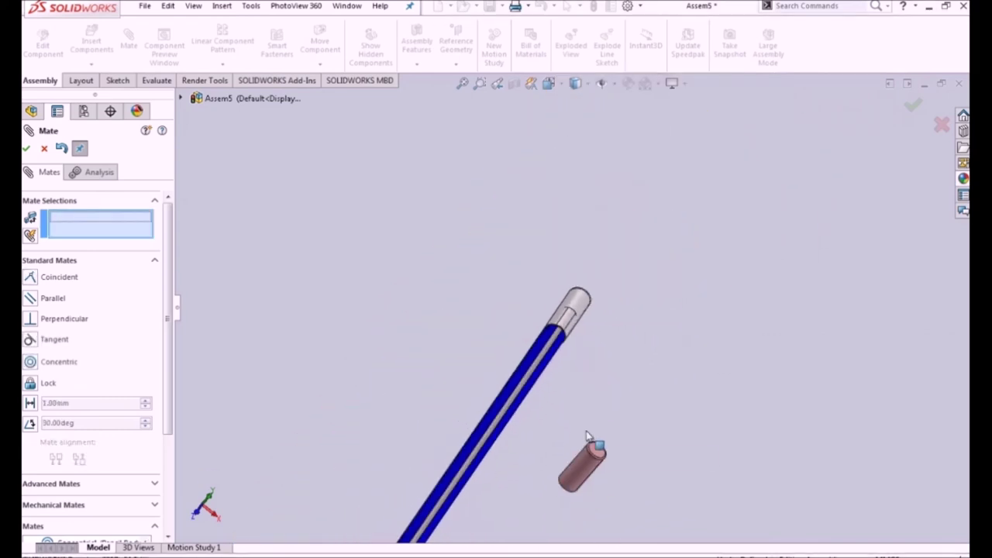
- Mate the Eraser concentric inside the Eraser Holder
left_click(579, 470)
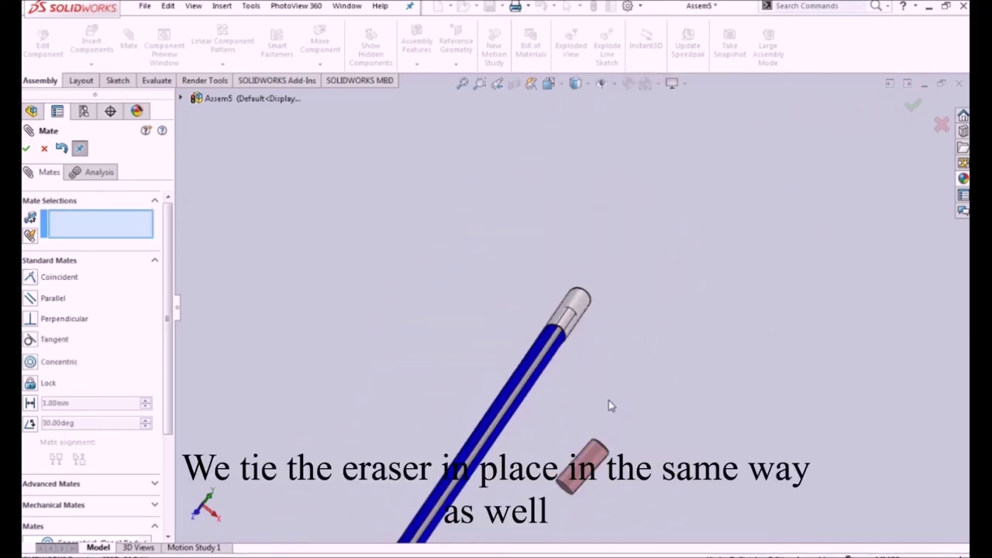
left_click(585, 314)
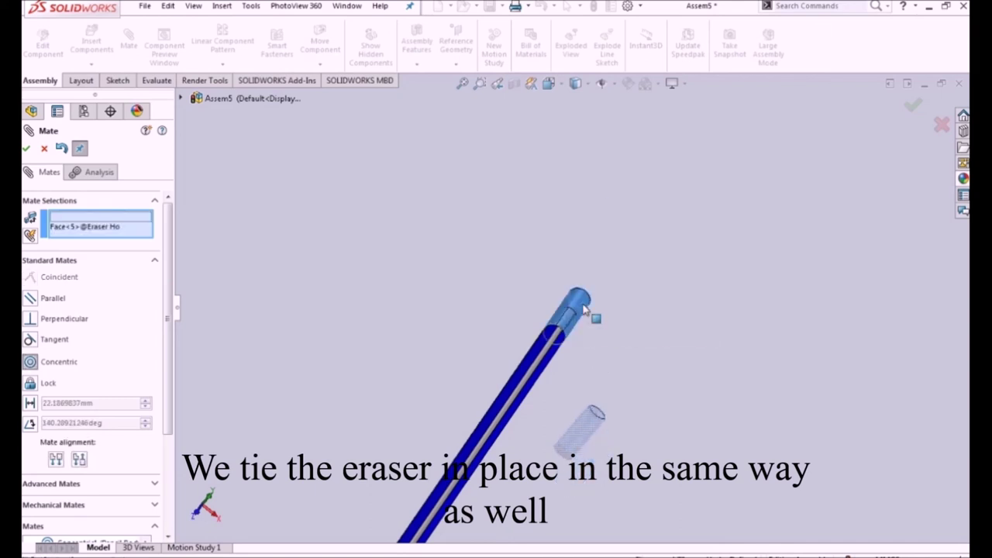
left_click(751, 287)
- Mate the eraser's end face coincident with the inner face of the holder
middle_click_drag(662, 325, 588, 514)
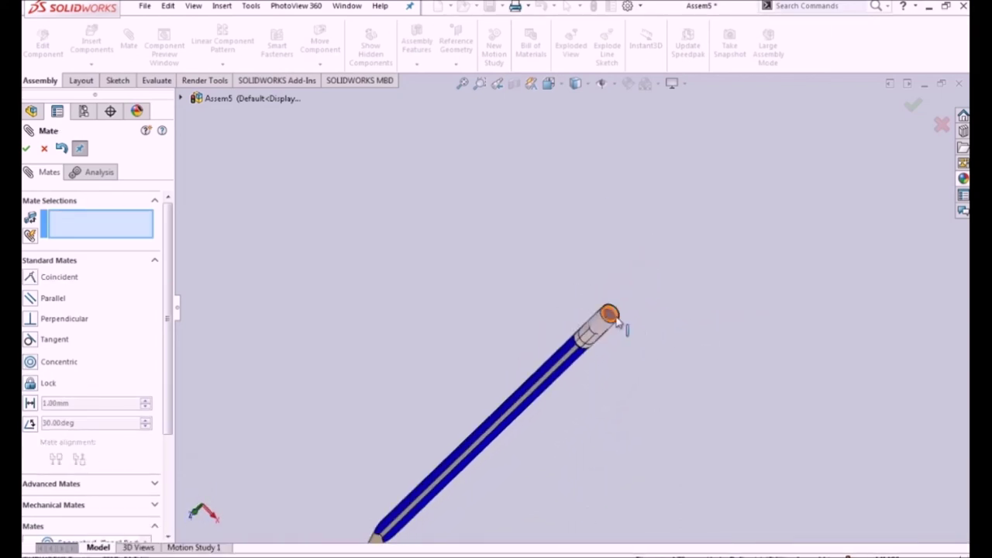
left_click_drag(633, 310, 693, 268)
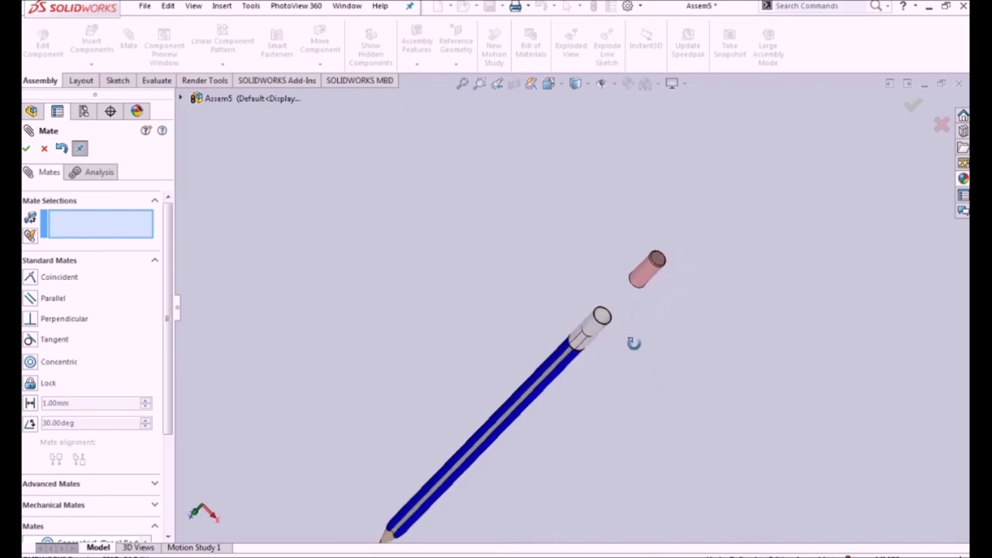
scroll(587, 354, "down", 4)
scroll(581, 350, "down", 3)
scroll(551, 344, "down", 2)
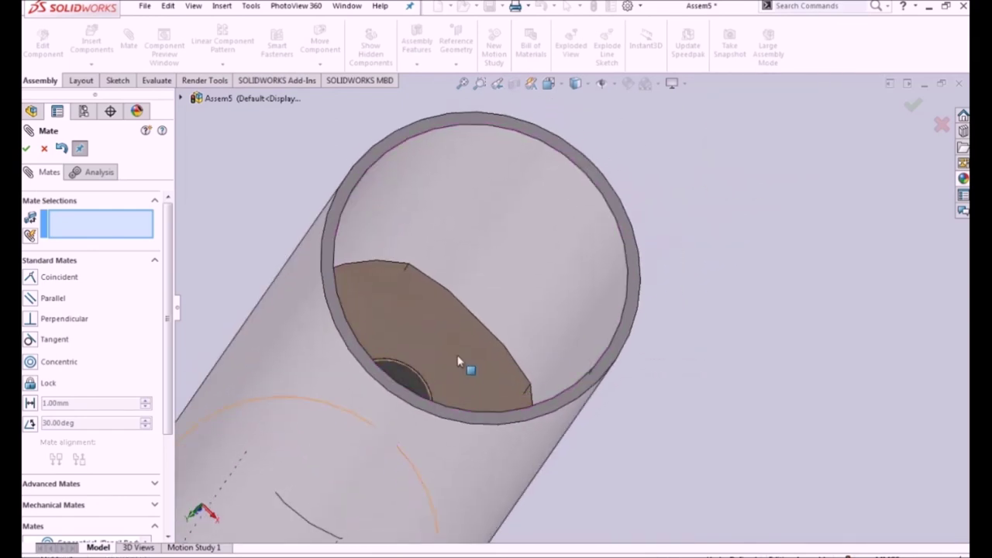
left_click(463, 361)
scroll(602, 372, "up", 2)
scroll(597, 364, "up", 3)
mouse_move(597, 363)
middle_mouse_down()
mouse_move(686, 266)
mouse_move(719, 256)
mouse_move(748, 151)
middle_mouse_up()
left_click(749, 151)
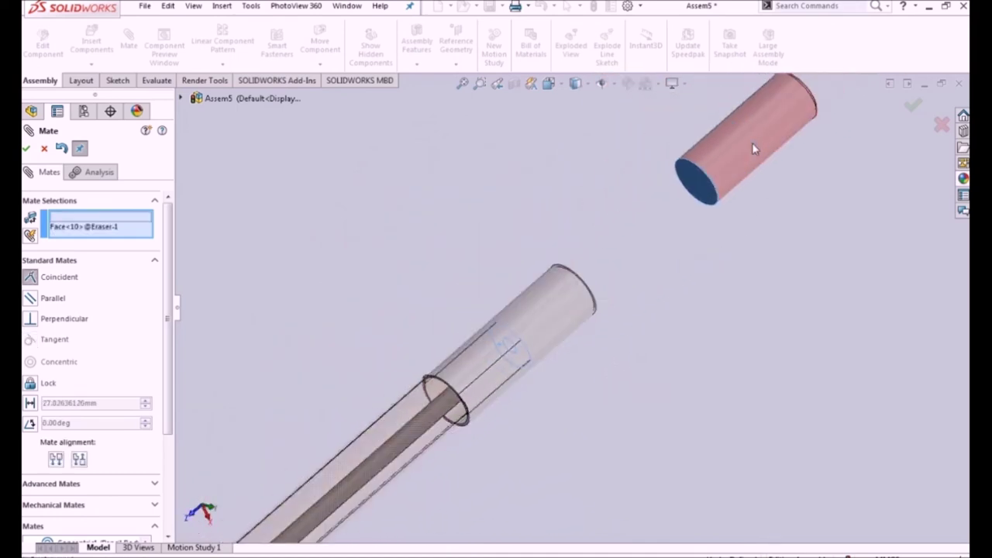
left_click(901, 115)
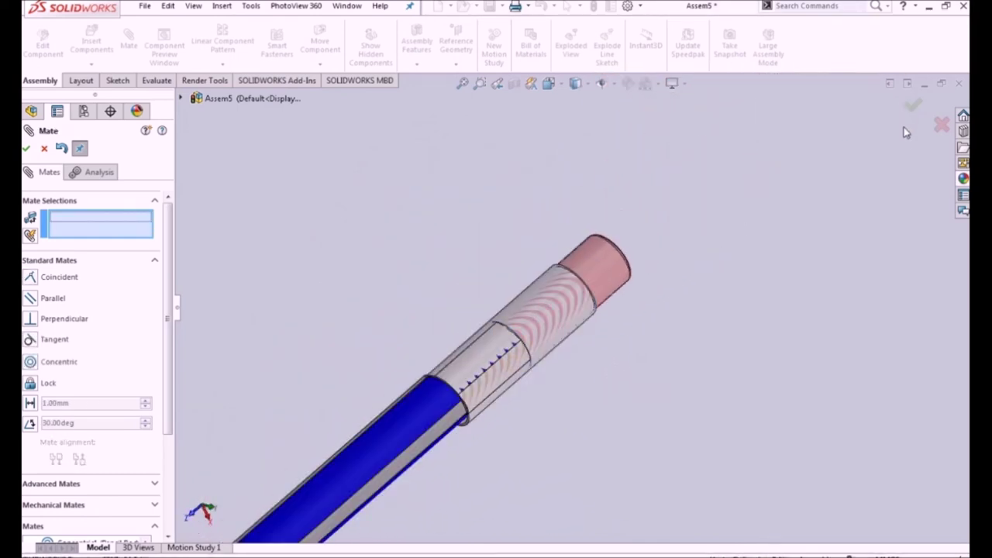
- Close the Mate PropertyManager and view the finished pencil assembly
left_click(913, 108)
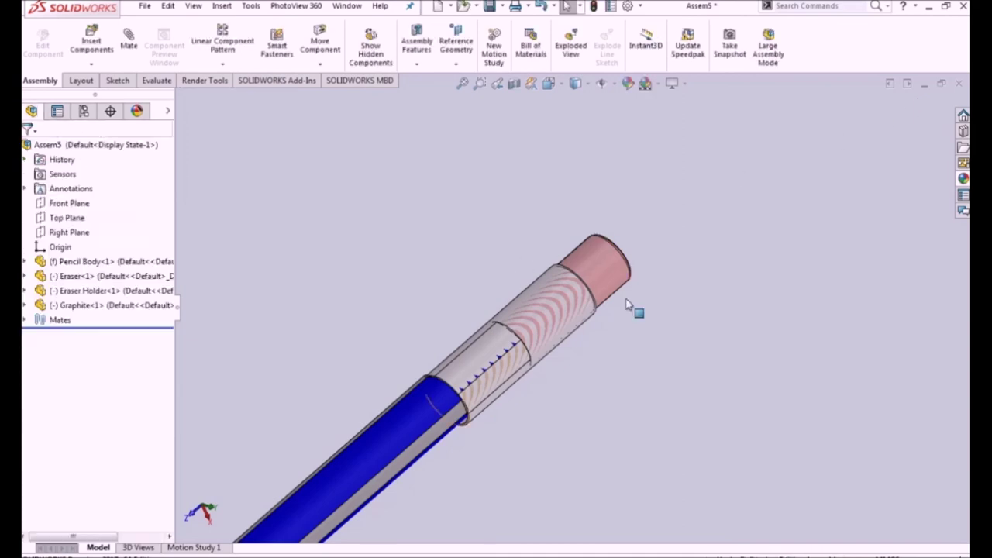
scroll(627, 304, "up", 5)
scroll(653, 296, "up", 3)
middle_click_drag(611, 303, 574, 382)
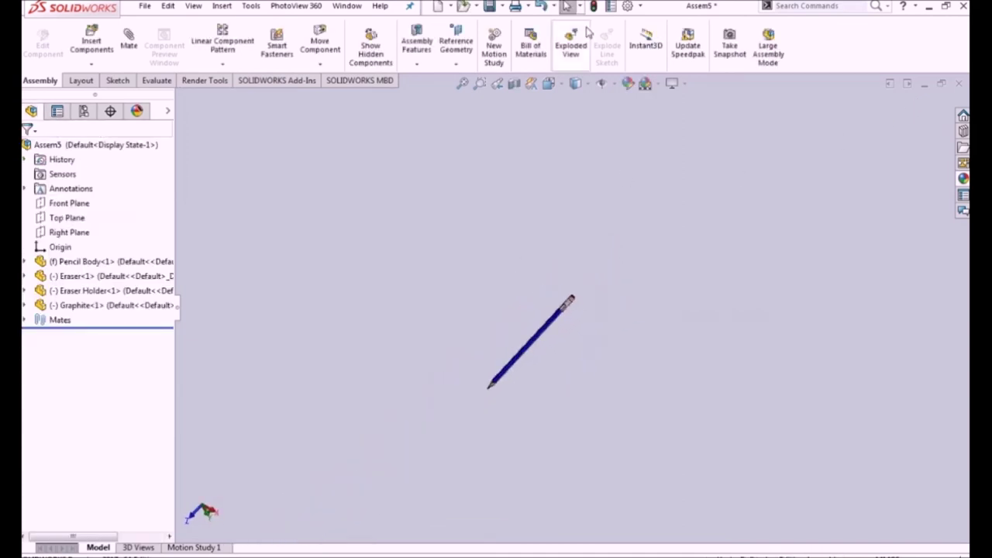